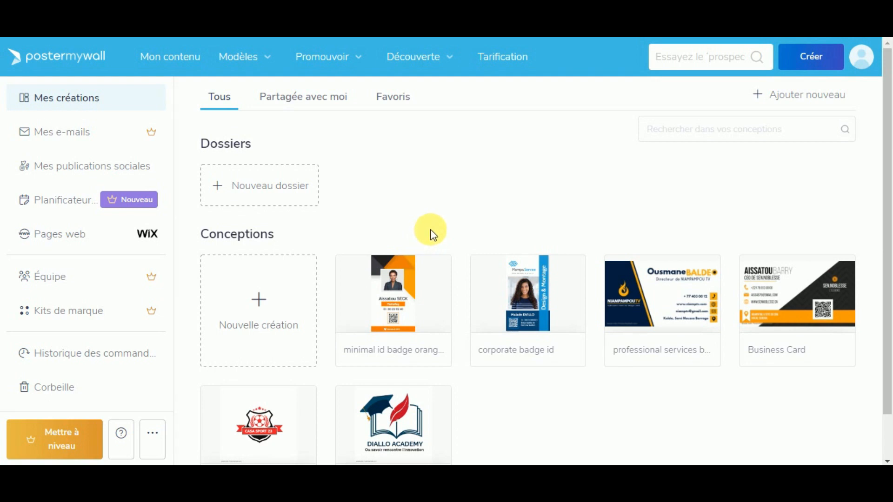
# Step: Open the three-dot actions menu on the minimal id badge design card
pyautogui.moveTo(361, 308)
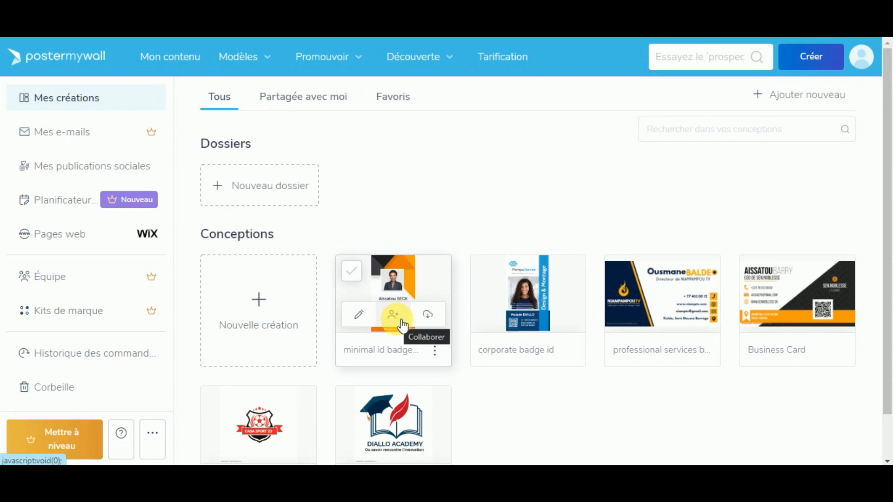
pyautogui.click(440, 354)
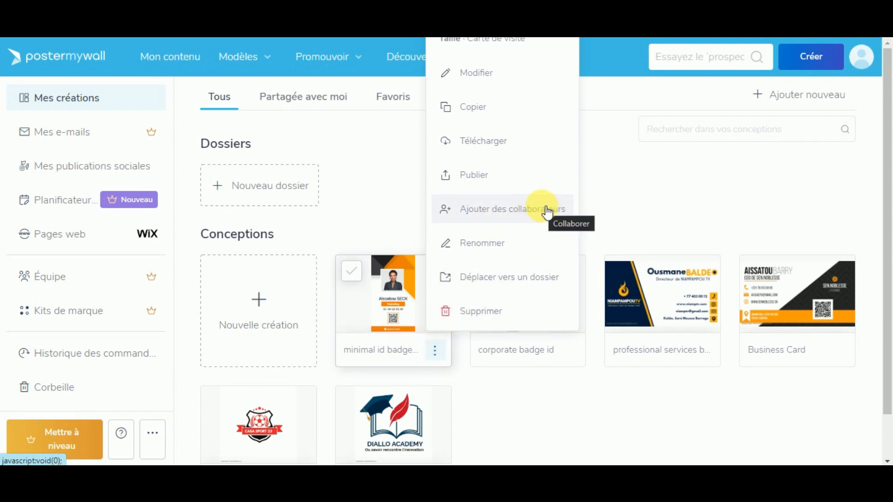
# Step: Start adding collaborators and rename the design title to 'badge'
pyautogui.click(489, 213)
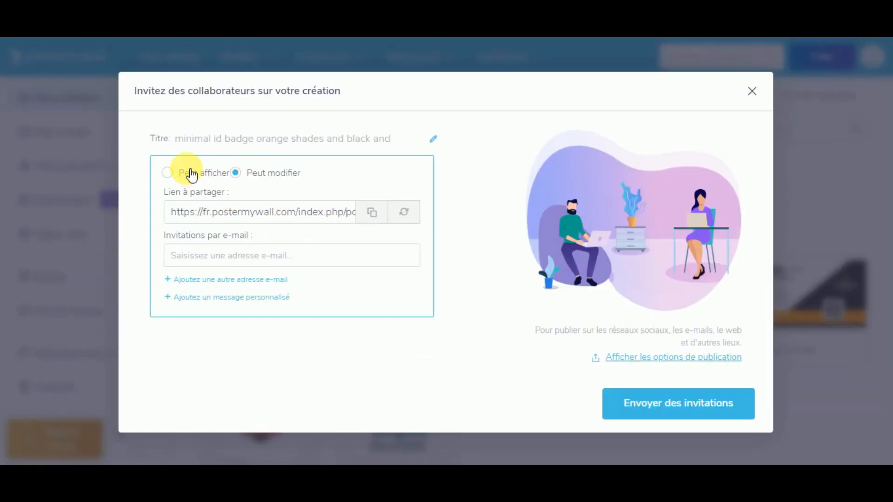
pyautogui.click(433, 141)
pyautogui.moveTo(395, 140); pyautogui.dragTo(181, 138)
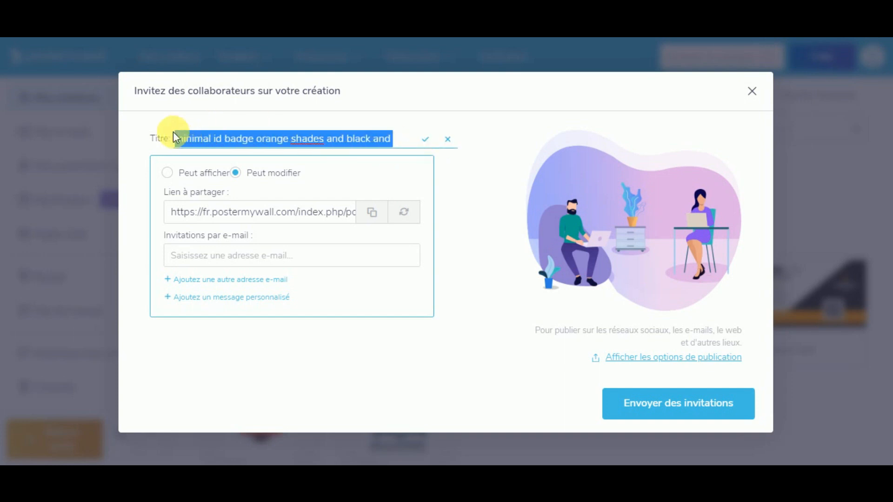
pyautogui.write('ba')
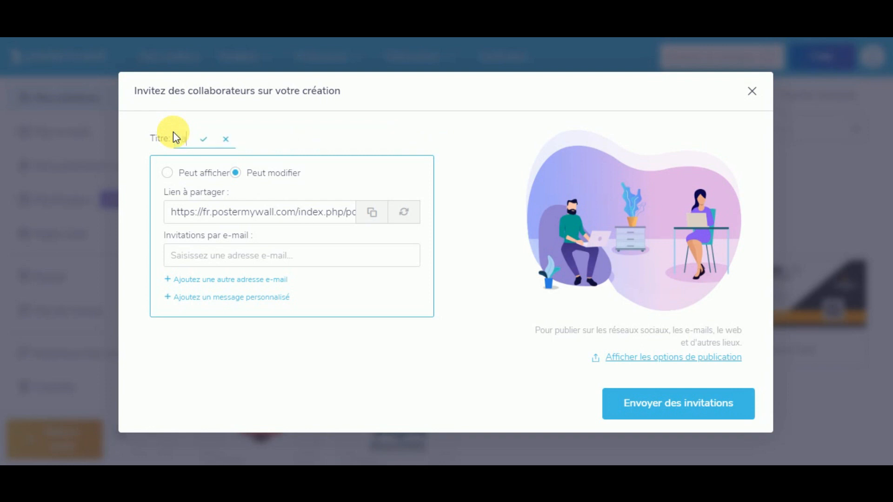
pyautogui.write('dge')
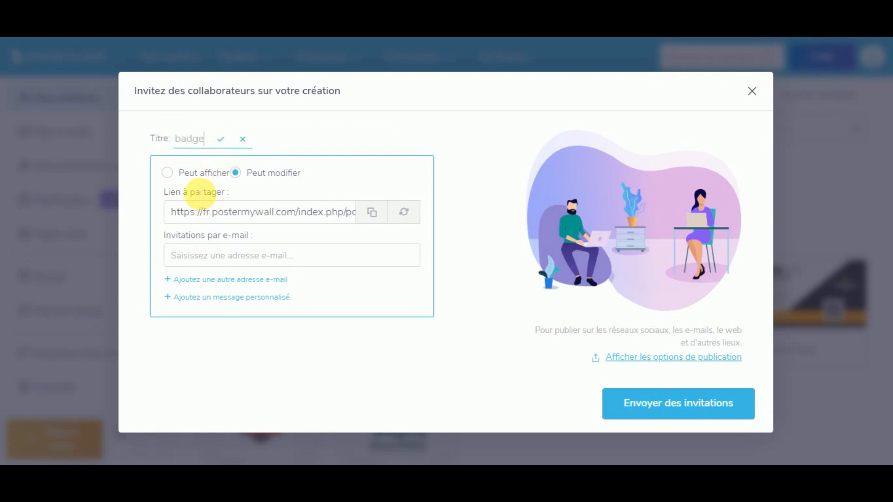
# Step: Switch sharing to view-only, inspect the share link, then switch back to edit permission
pyautogui.click(189, 177)
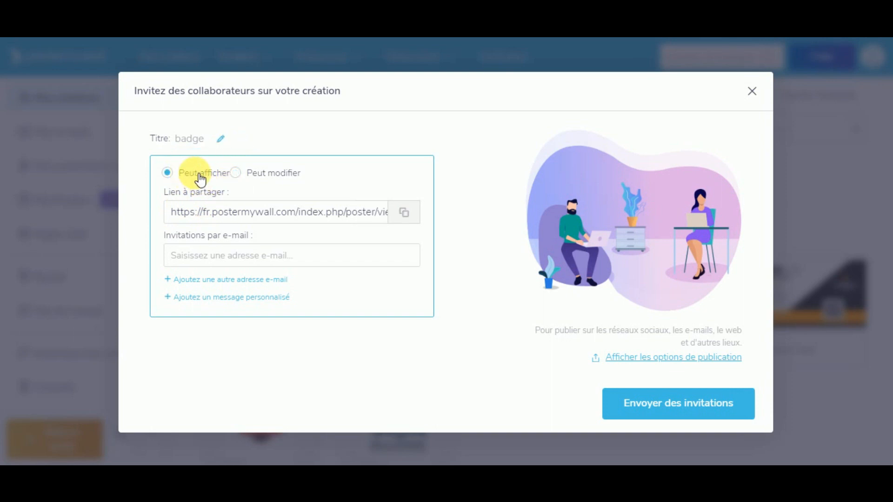
pyautogui.click(379, 219)
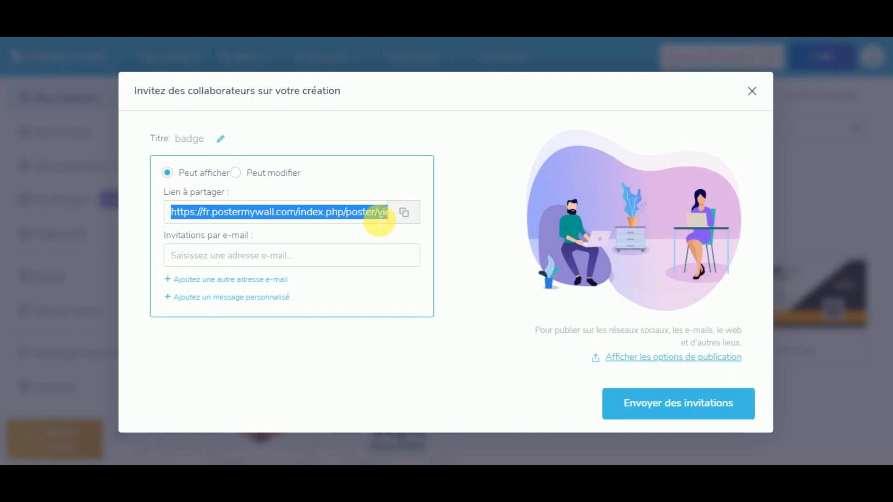
pyautogui.click(259, 211)
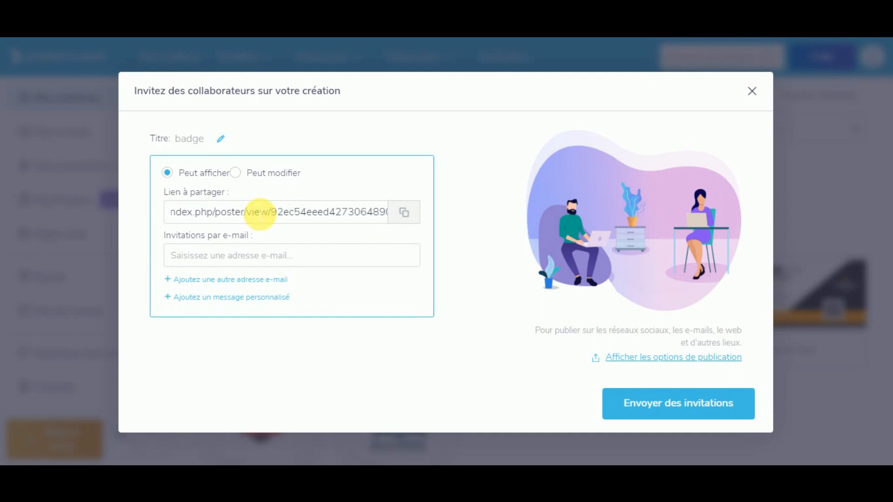
pyautogui.click(279, 212)
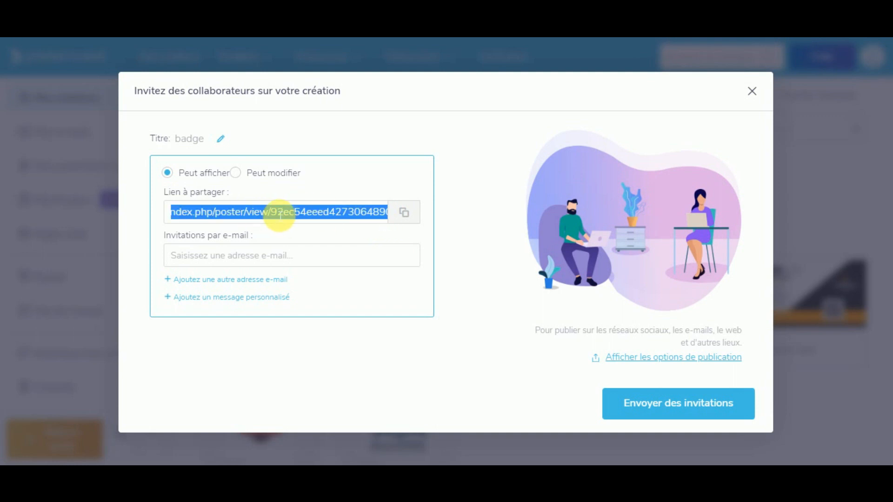
pyautogui.click(324, 217)
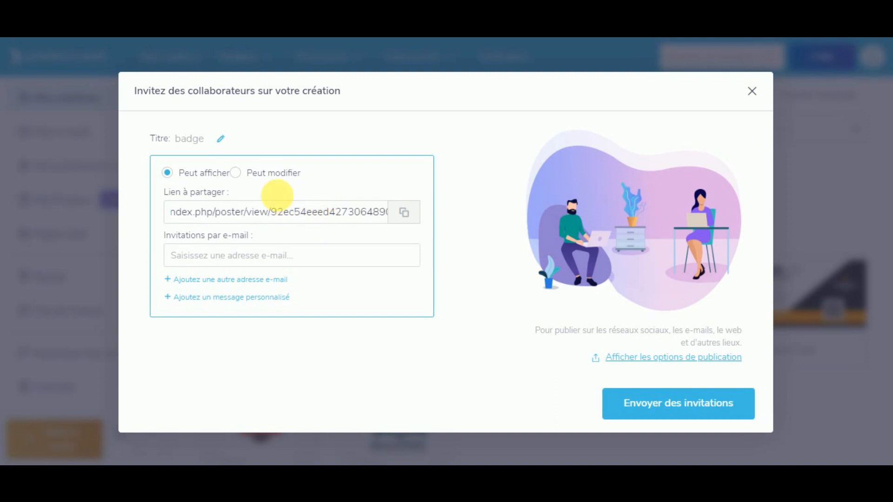
pyautogui.click(274, 180)
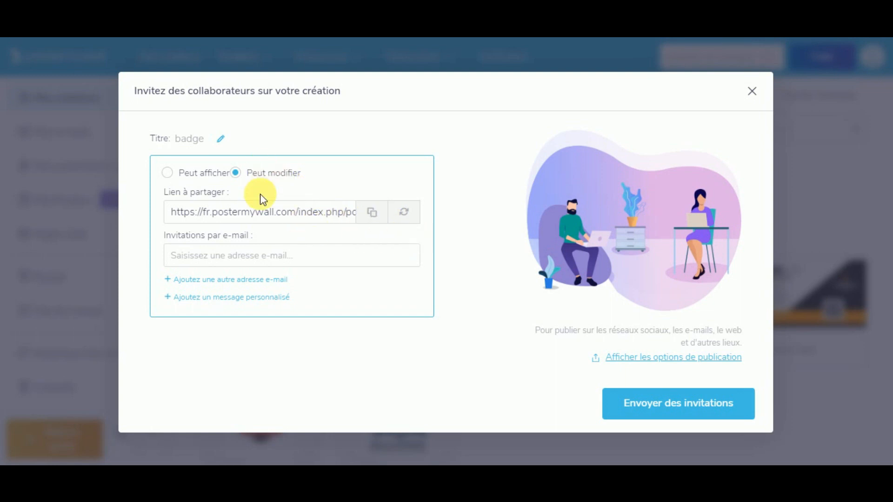
# Step: Enter the collaborator's e-mail address and add extra invitation slots
pyautogui.click(224, 263)
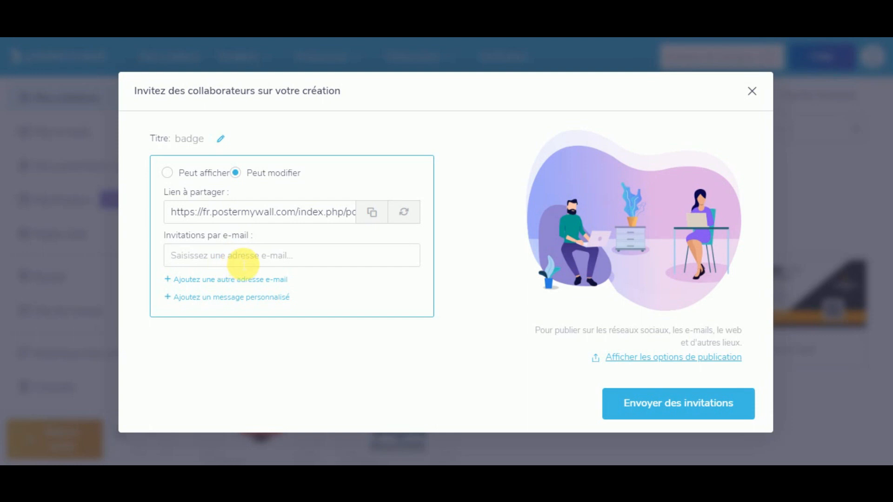
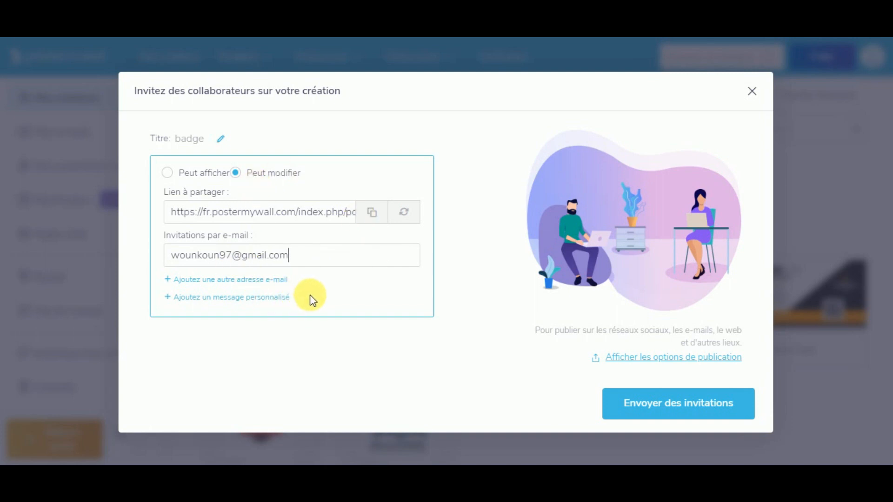
pyautogui.click(206, 284)
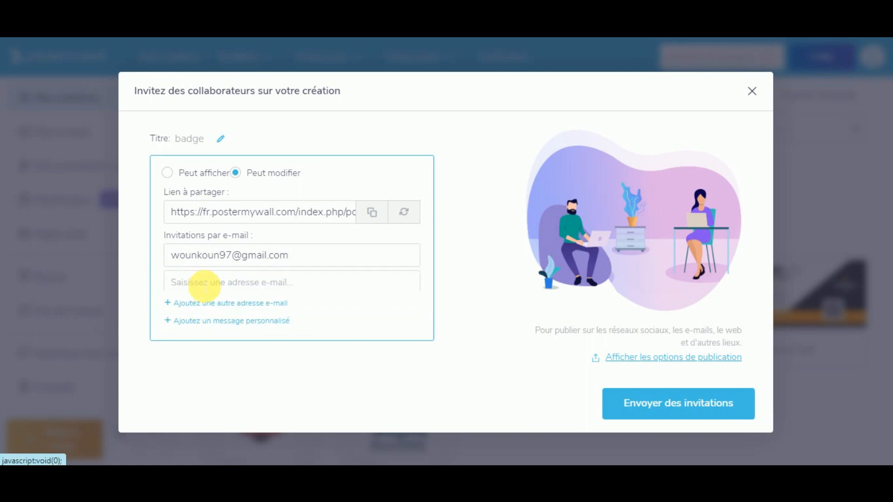
pyautogui.click(262, 288)
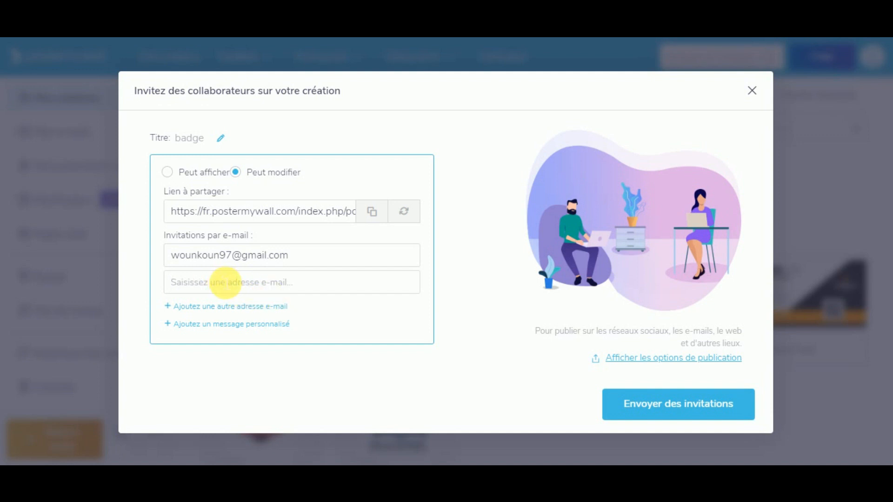
pyautogui.click(232, 307)
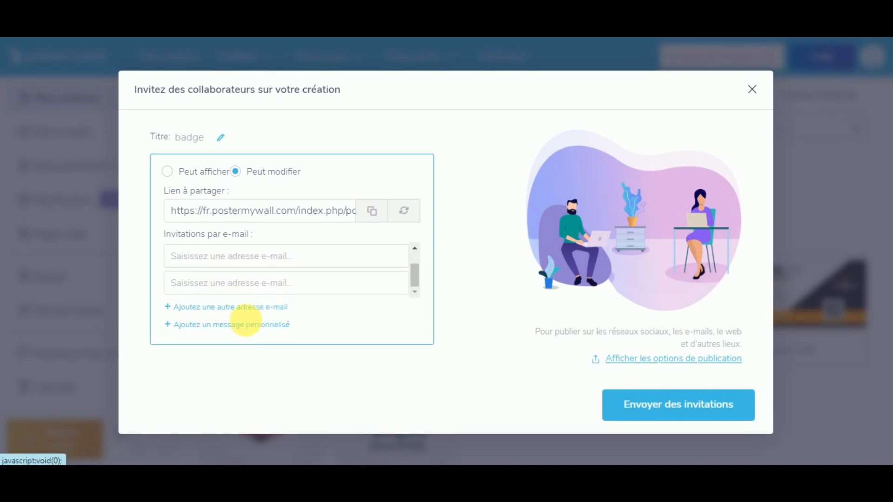
pyautogui.scroll(1, 323, 289)
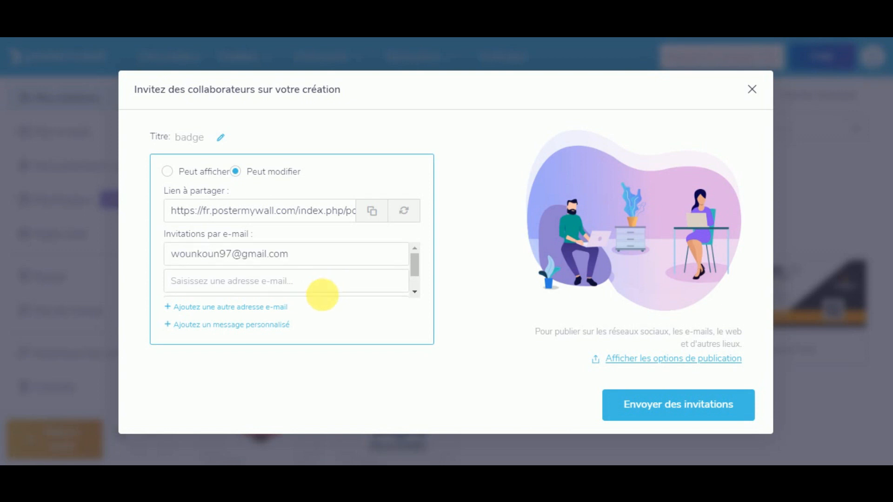
# Step: Add the message 'Merci d'apporter des correctifs si nécessaire.', fix its spelling, and send the invitations
pyautogui.click(242, 326)
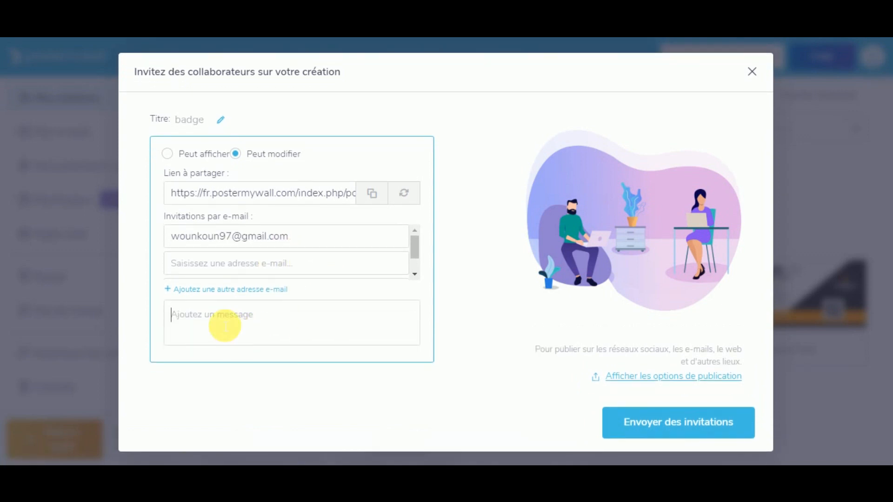
pyautogui.write('Me')
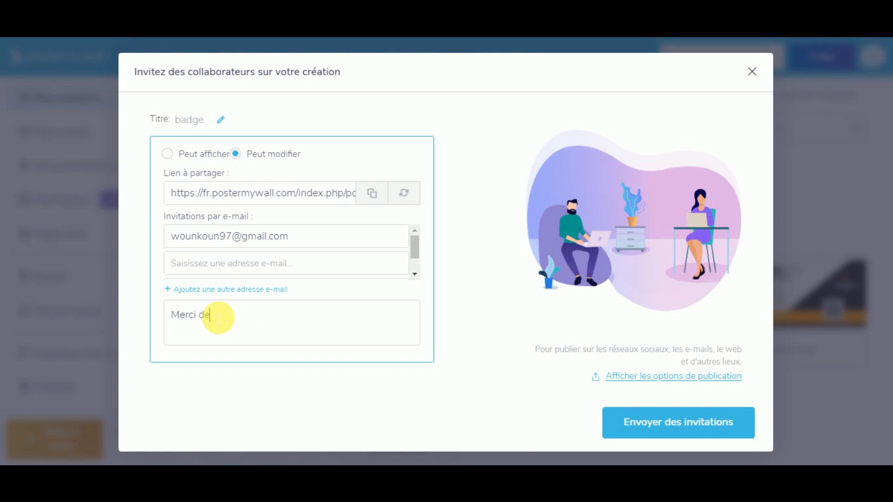
pyautogui.write('rci de')
pyautogui.press('BackSpace')
pyautogui.write("'o")
pyautogui.press('BackSpace')
pyautogui.write('apporter des correct')
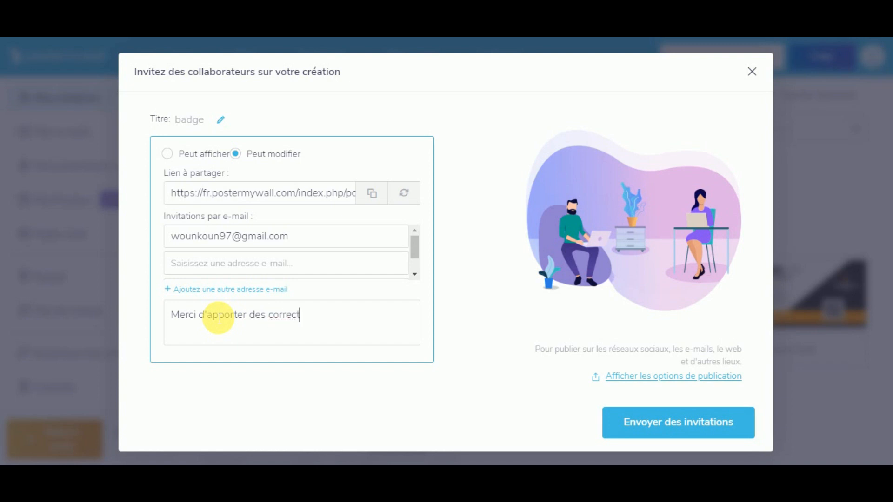
pyautogui.write('ifs si necessaire.')
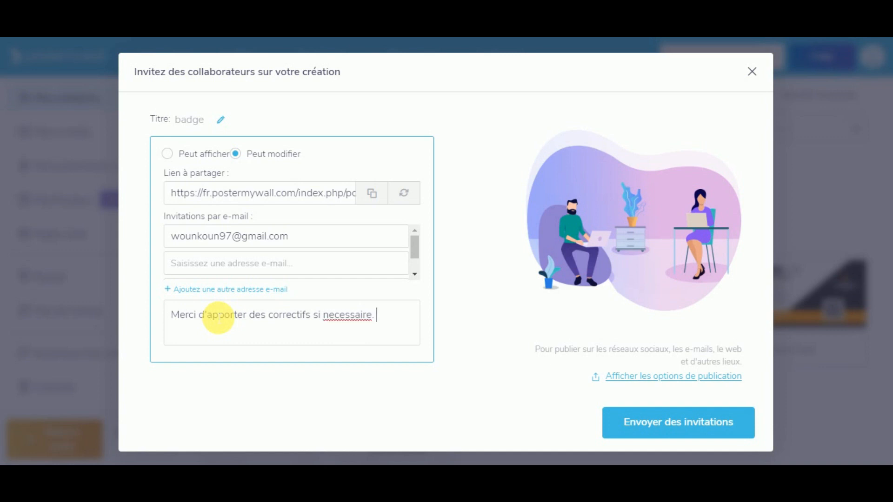
pyautogui.rightClick(359, 318)
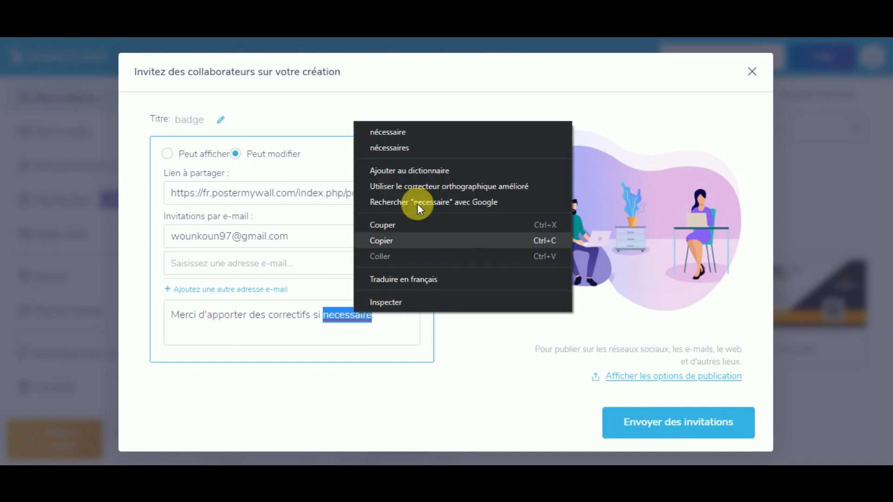
pyautogui.click(399, 131)
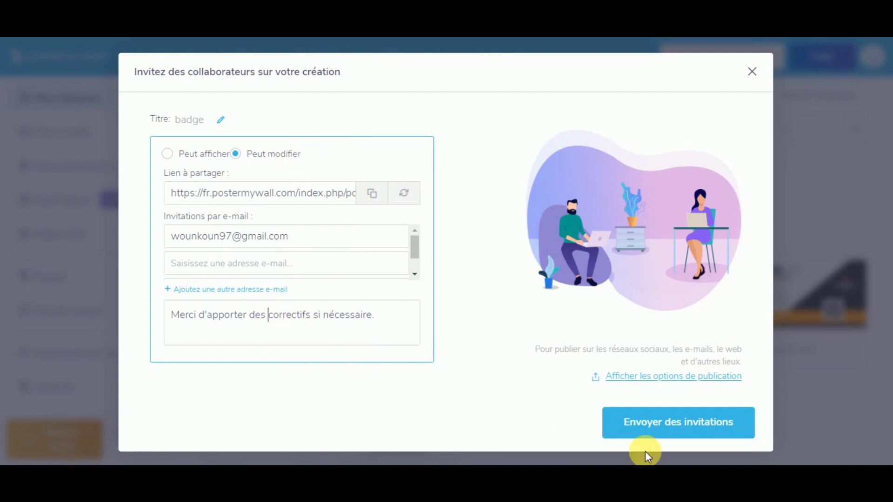
pyautogui.click(674, 437)
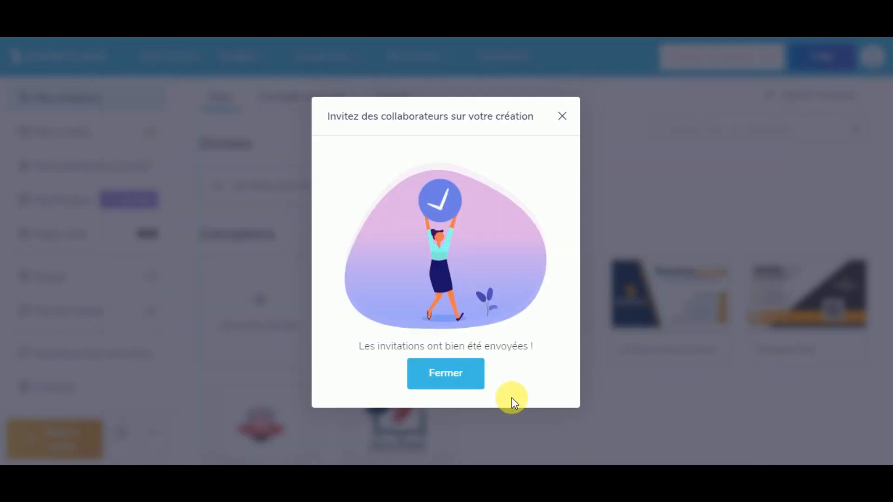
# Step: Dismiss the sent confirmation and browse my content, shared designs, then all designs
pyautogui.click(445, 378)
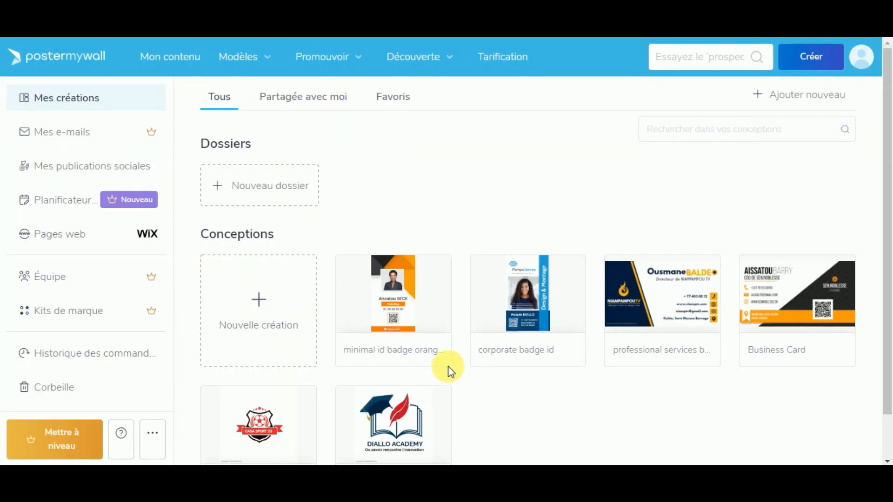
pyautogui.moveTo(439, 358)
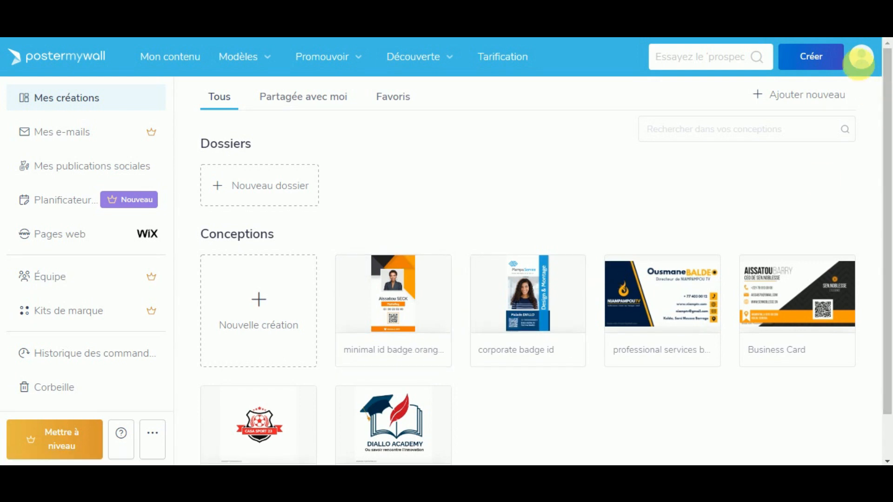
pyautogui.click(862, 57)
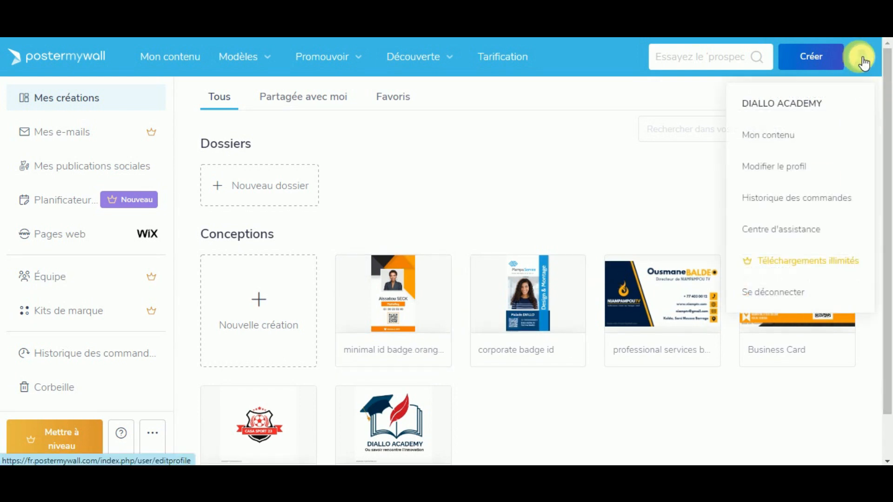
pyautogui.click(770, 149)
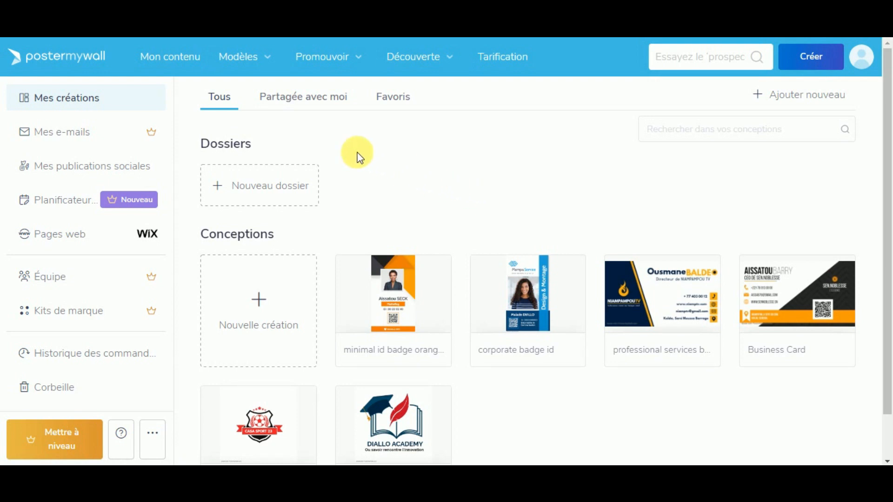
pyautogui.click(311, 107)
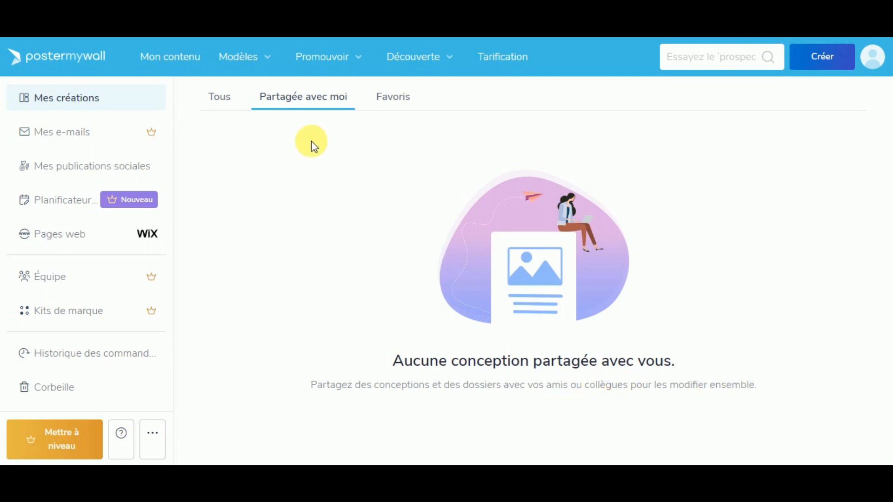
pyautogui.click(225, 97)
# Step: Close the collaborator invitation and open then dismiss the badge design's options menu
pyautogui.moveTo(397, 325)
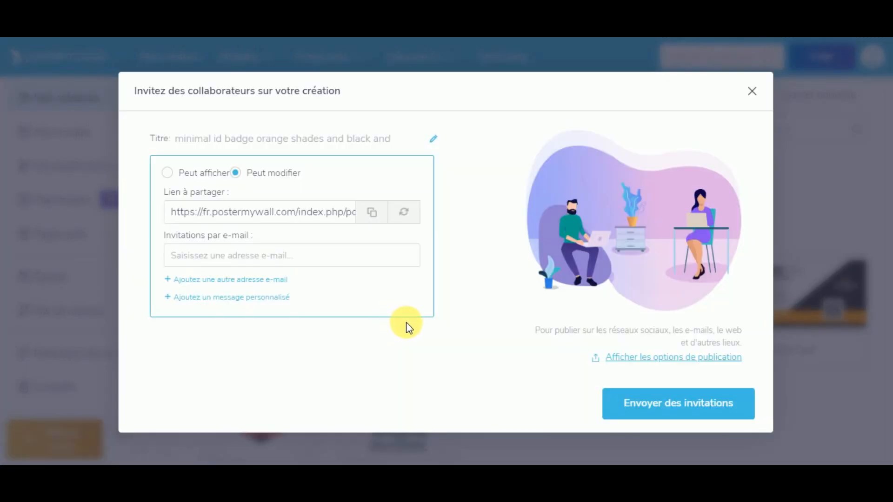
pyautogui.click(752, 100)
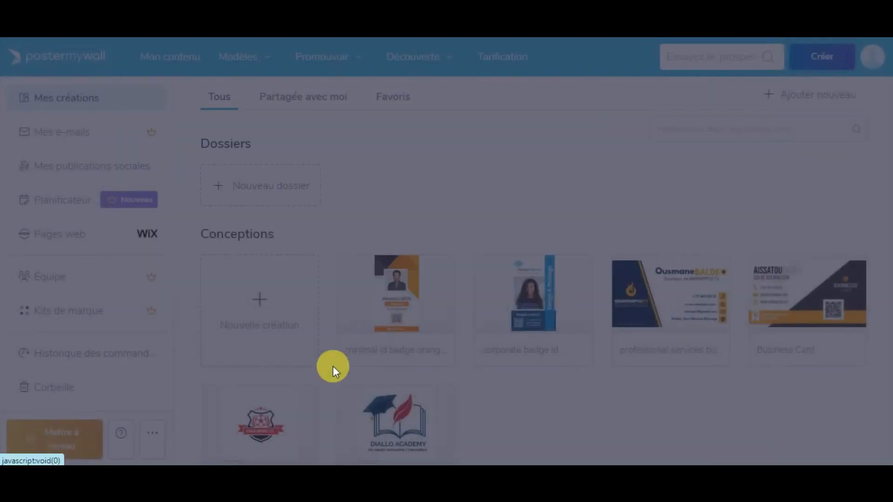
pyautogui.click(447, 359)
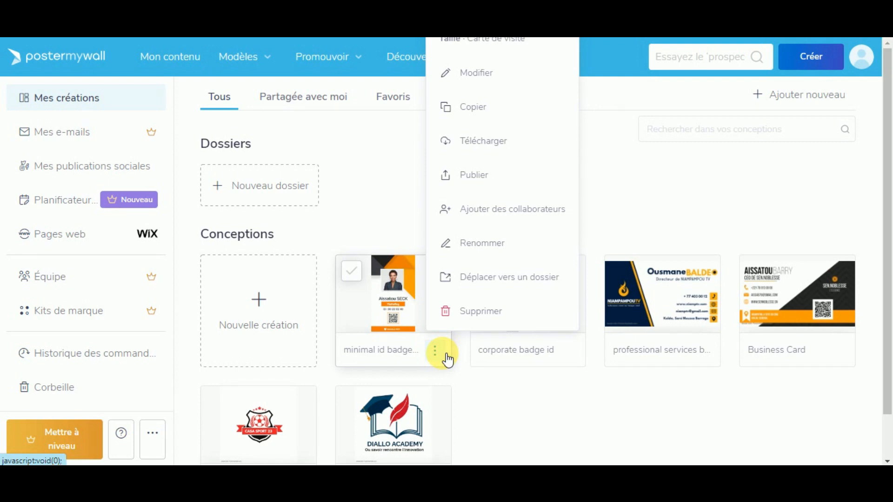
pyautogui.click(372, 158)
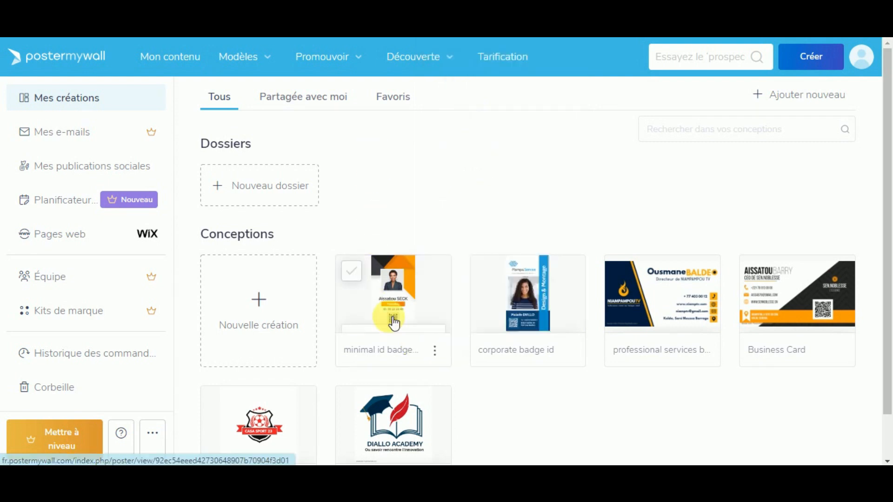
# Step: Open the minimal id badge page, review the saved change's date and time in its activity log, then close it
pyautogui.click(401, 278)
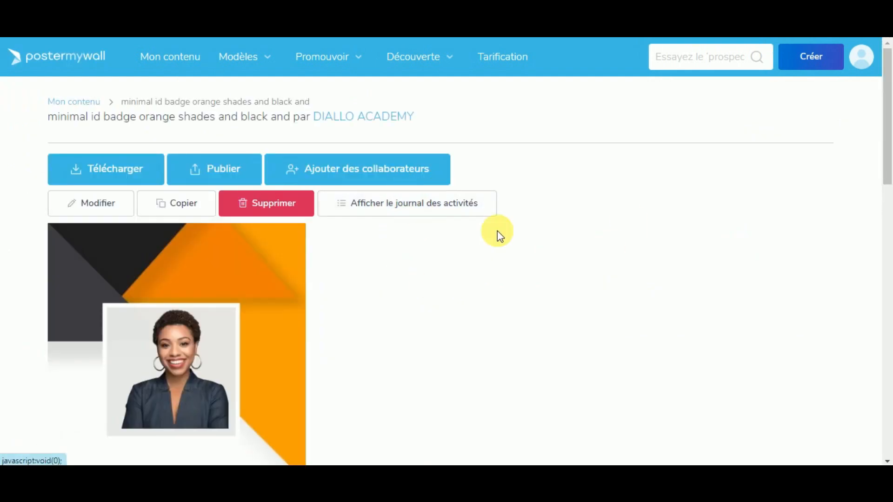
pyautogui.click(438, 205)
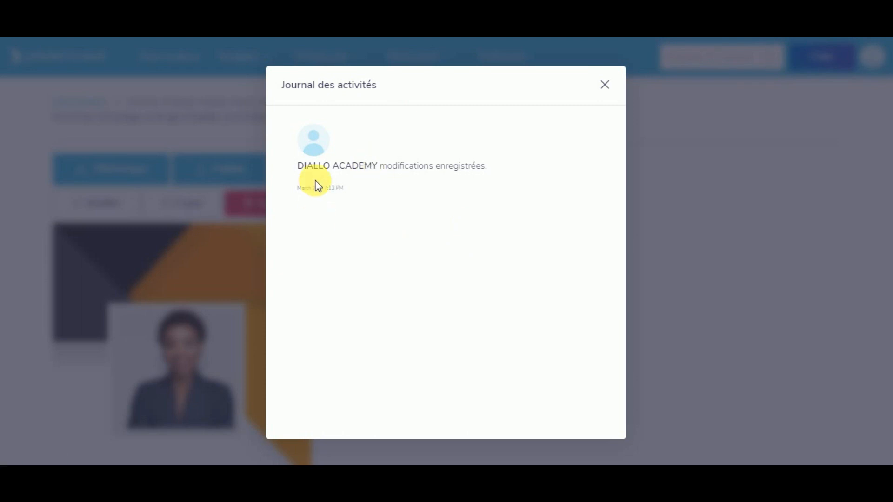
pyautogui.moveTo(305, 188); pyautogui.dragTo(387, 215)
pyautogui.click(386, 216)
pyautogui.moveTo(325, 196); pyautogui.dragTo(364, 185)
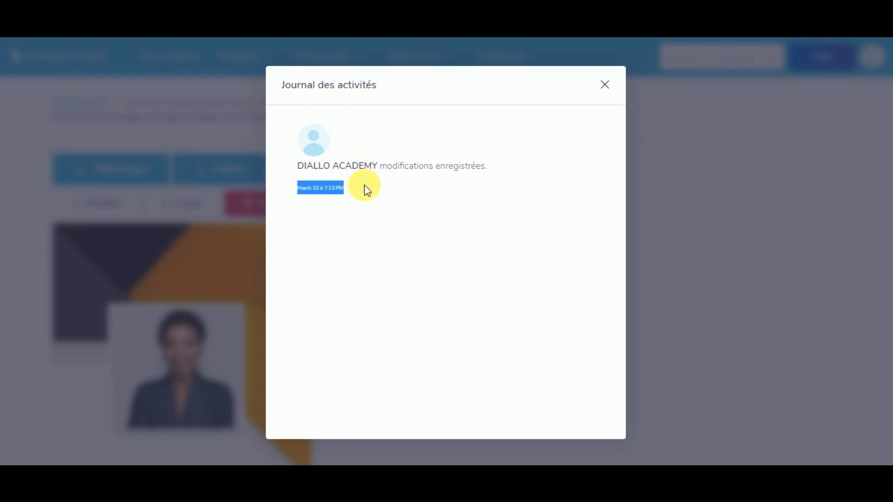
pyautogui.click(364, 186)
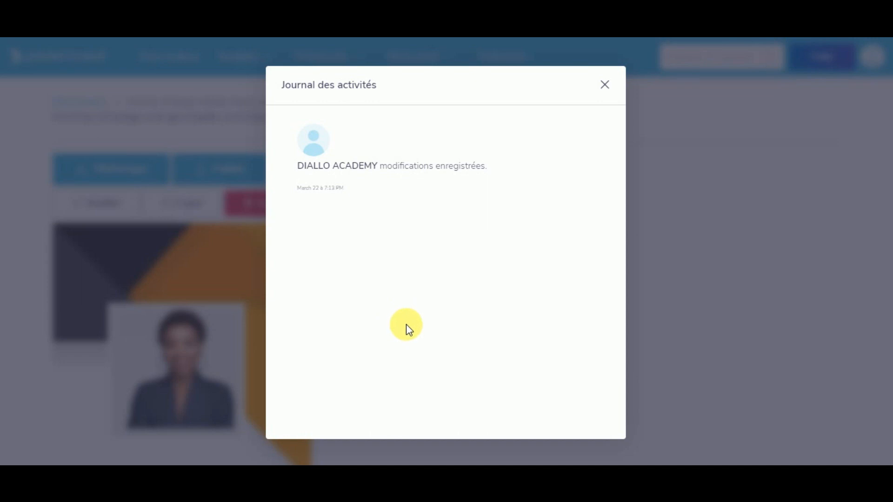
pyautogui.click(605, 84)
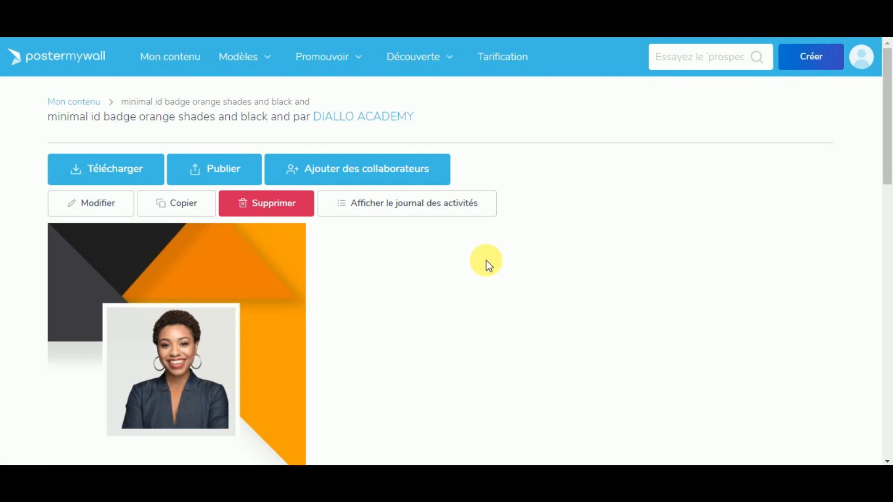
pyautogui.scroll(-5, 581, 270)
pyautogui.scroll(4, 535, 298)
# Step: Return to the saved designs and start a new design from scratch via Créer
pyautogui.click(53, 66)
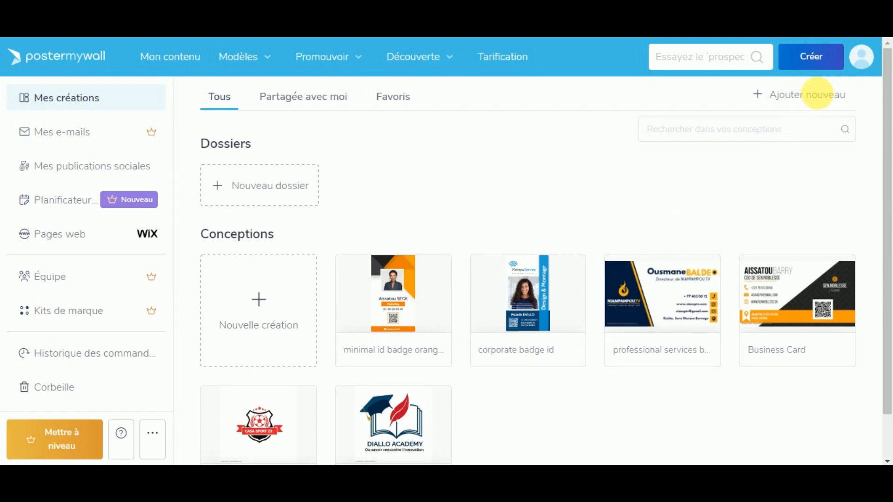
pyautogui.click(810, 68)
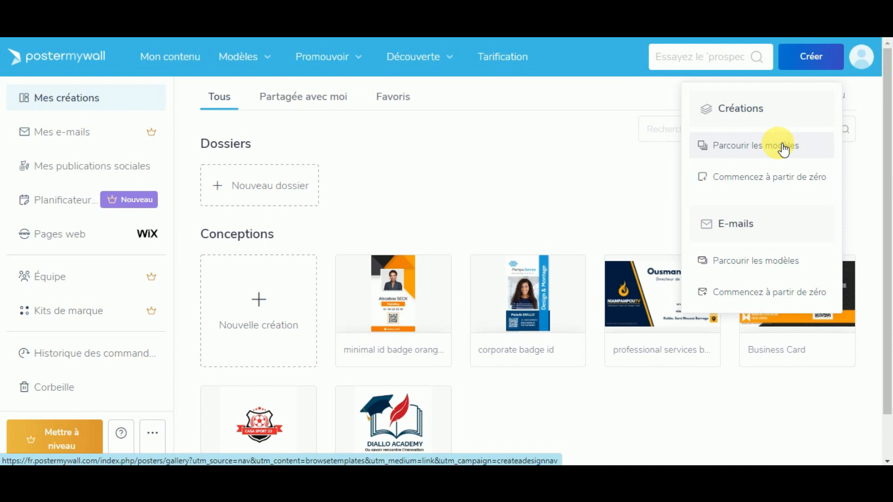
pyautogui.click(757, 183)
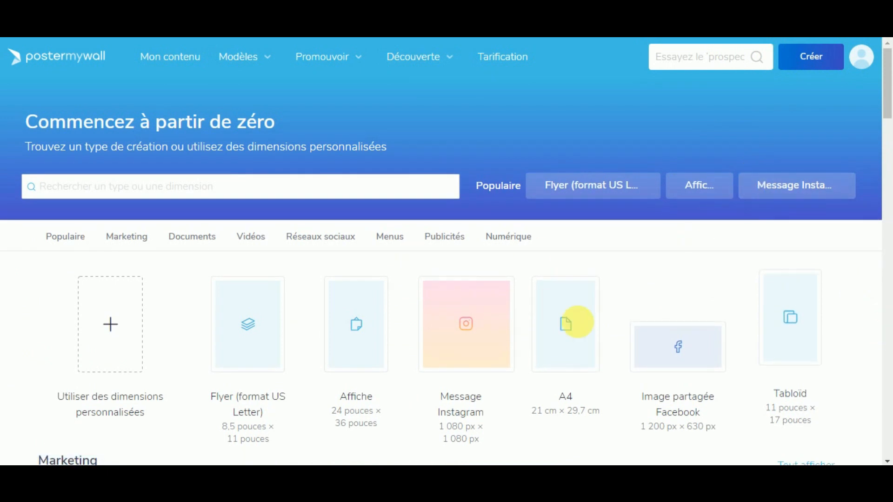
# Step: Open the custom dimensions form and enter a width of 8
pyautogui.scroll(-1, 153, 339)
pyautogui.scroll(-3, 153, 338)
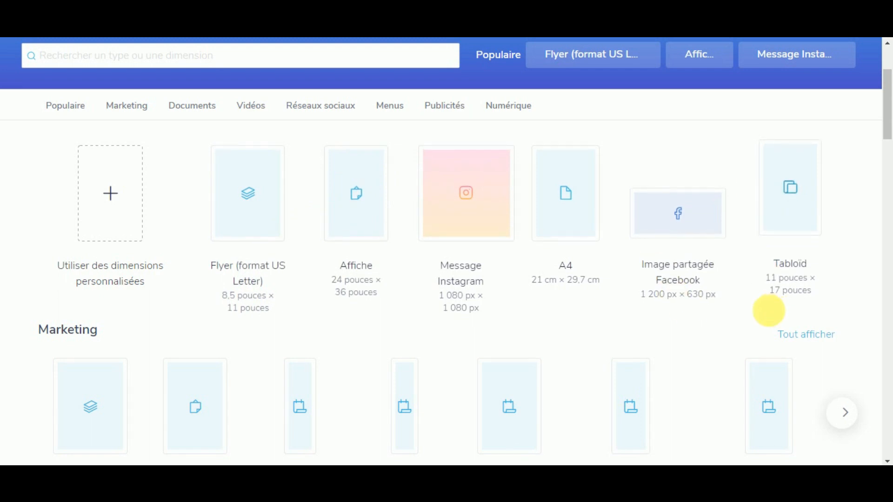
pyautogui.scroll(-4, 672, 325)
pyautogui.scroll(3, 119, 154)
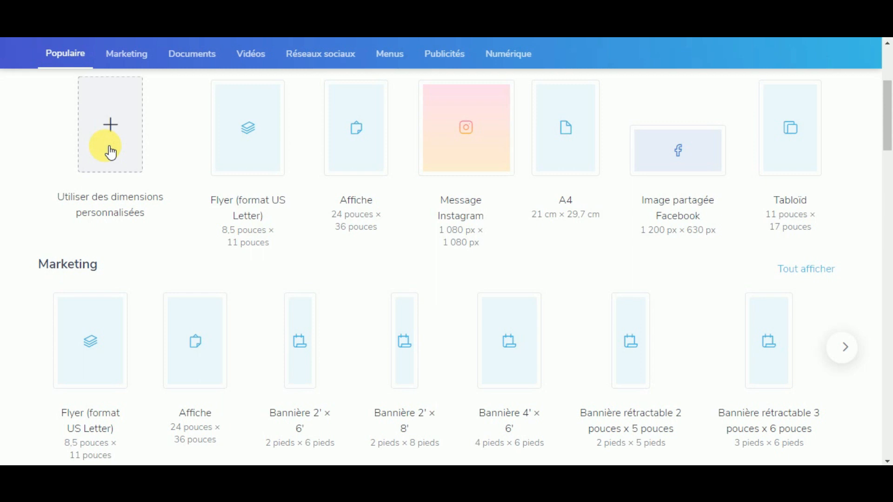
pyautogui.click(111, 153)
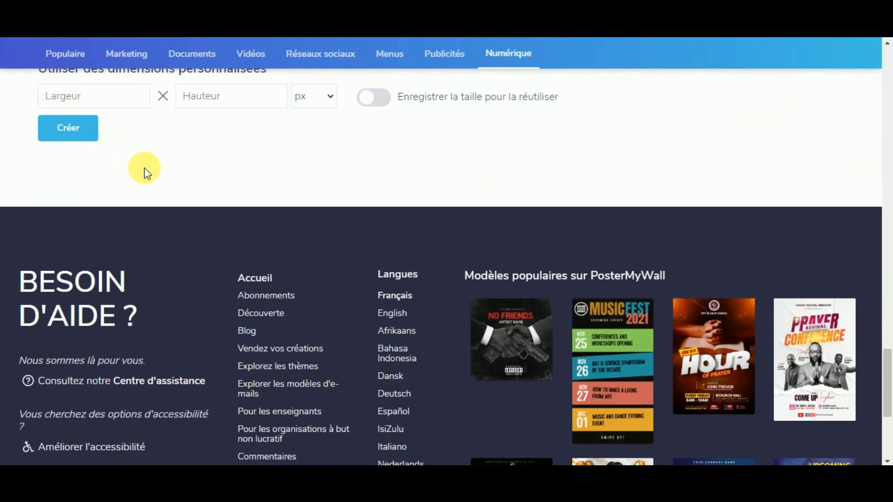
pyautogui.click(87, 168)
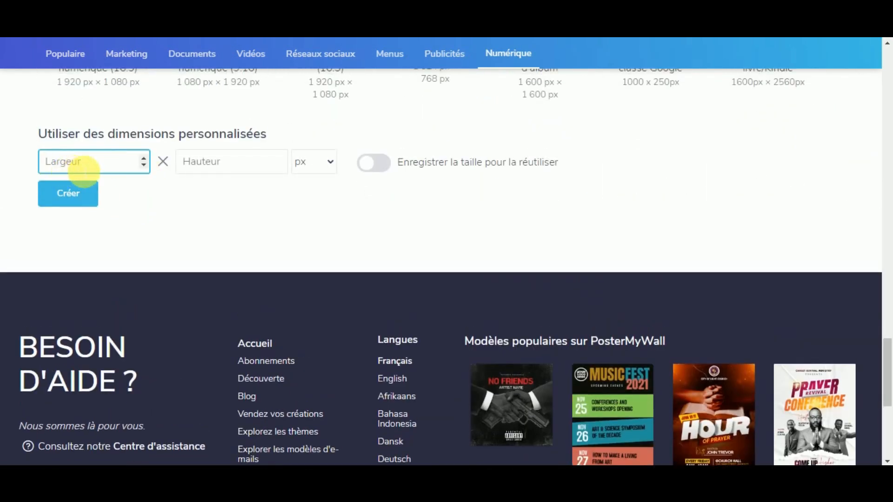
pyautogui.click(214, 171)
# Step: Try creating the design at 8 × 5 with pixels as the unit
pyautogui.click(107, 170)
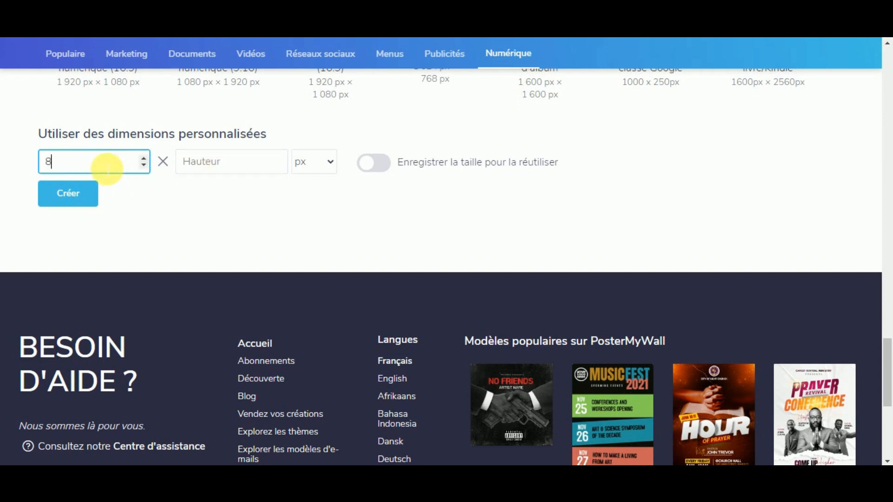
pyautogui.click(206, 162)
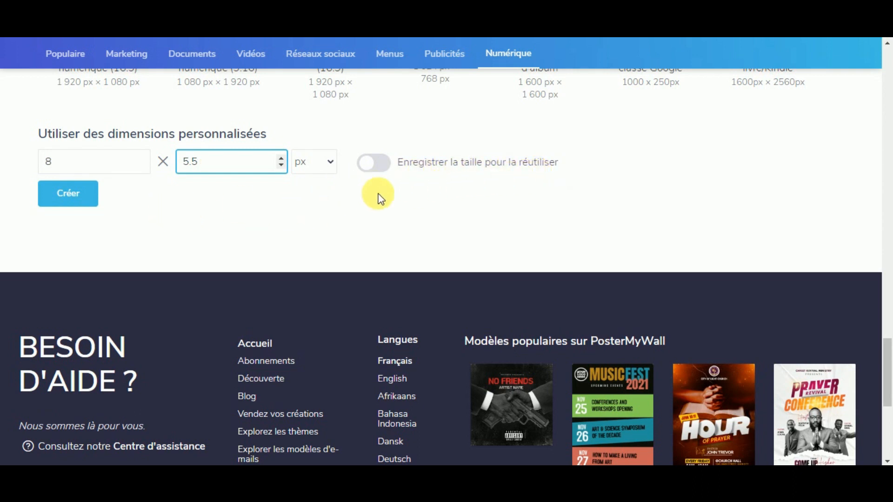
pyautogui.click(327, 161)
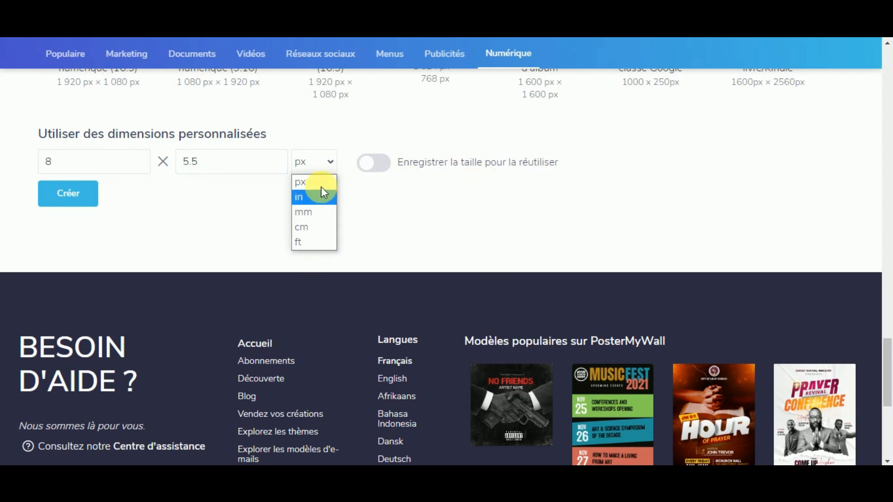
pyautogui.click(237, 249)
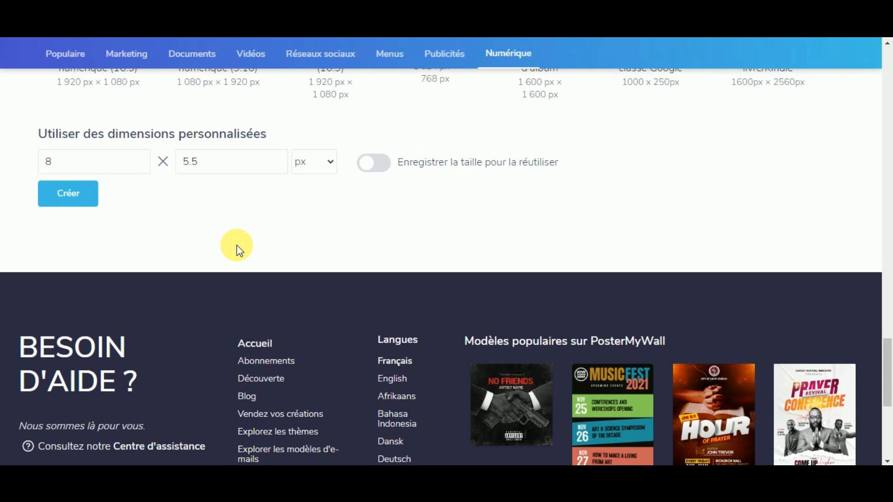
pyautogui.click(72, 200)
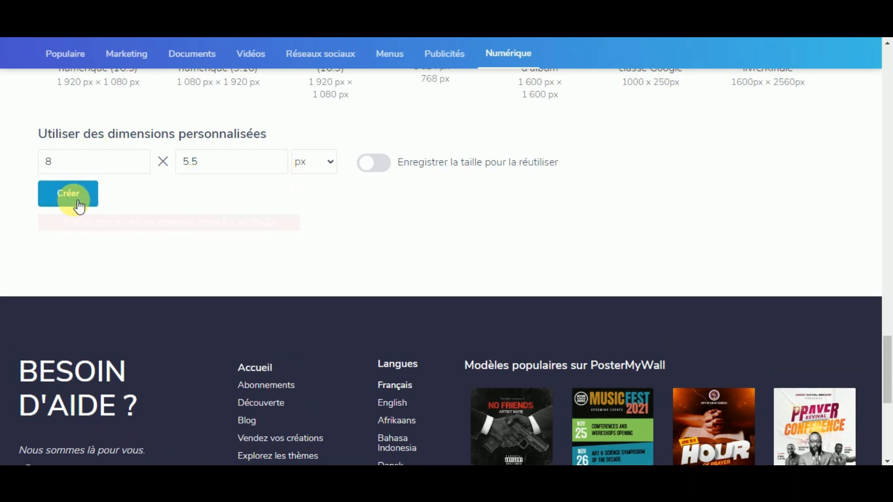
# Step: Switch the units to centimetres and create the design at 8 × 5 cm
pyautogui.click(237, 172)
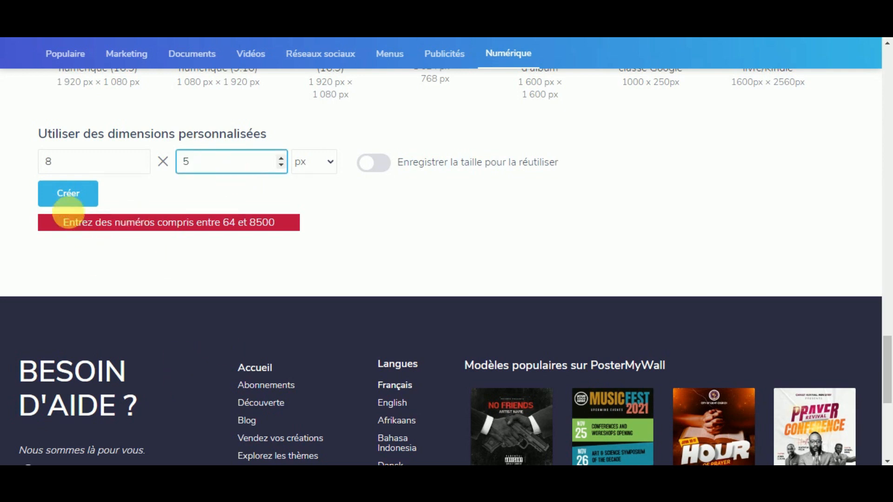
pyautogui.click(88, 162)
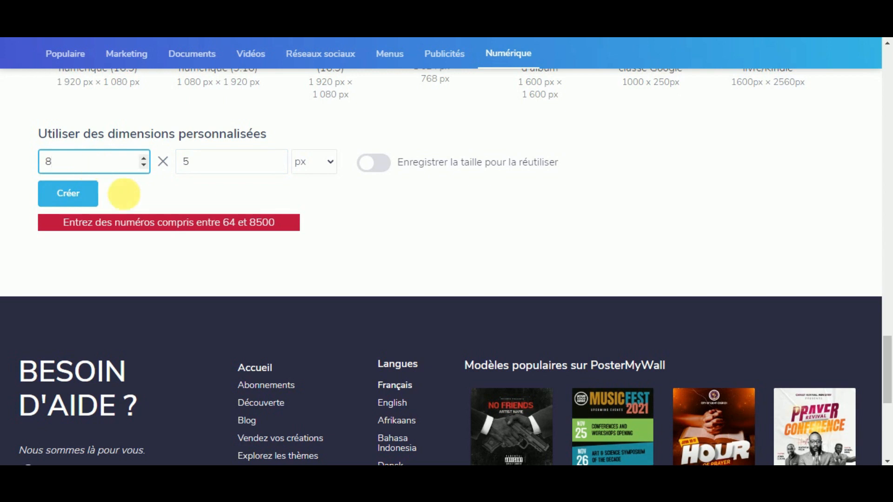
pyautogui.click(308, 165)
pyautogui.click(316, 227)
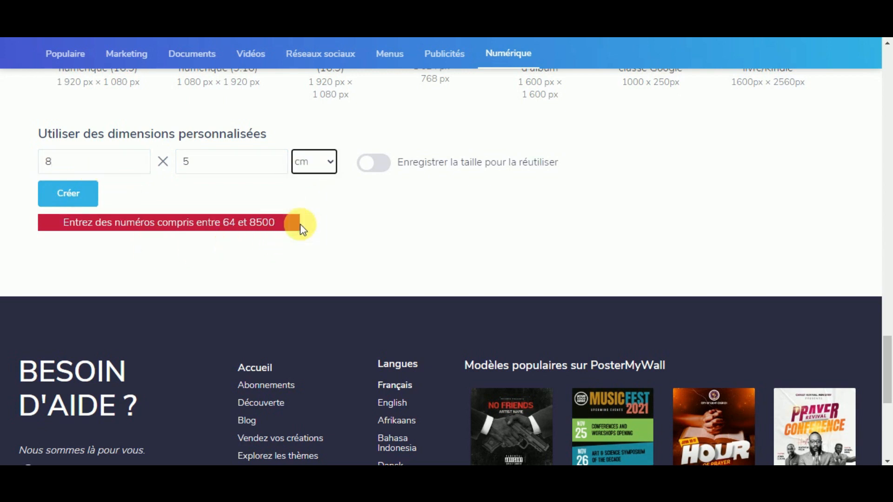
pyautogui.click(97, 168)
pyautogui.click(210, 172)
pyautogui.click(54, 191)
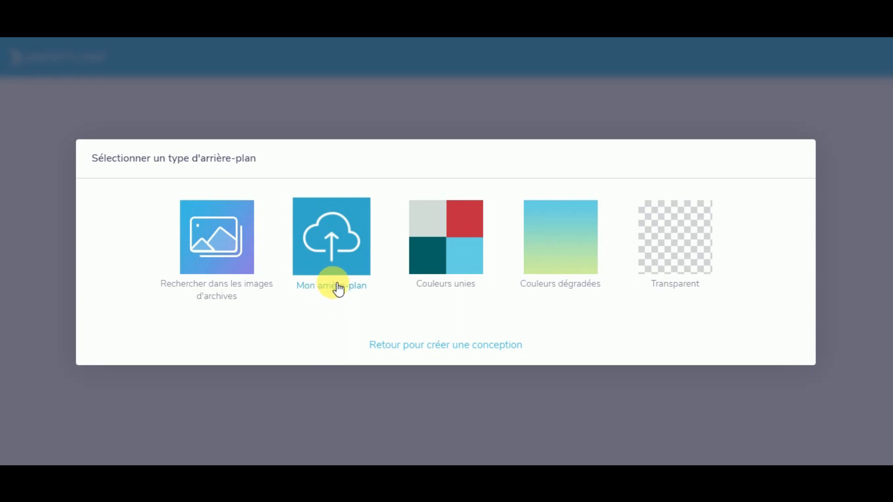
# Step: Apply a plain white solid-colour background to the new 8 × 5 cm design
pyautogui.click(437, 247)
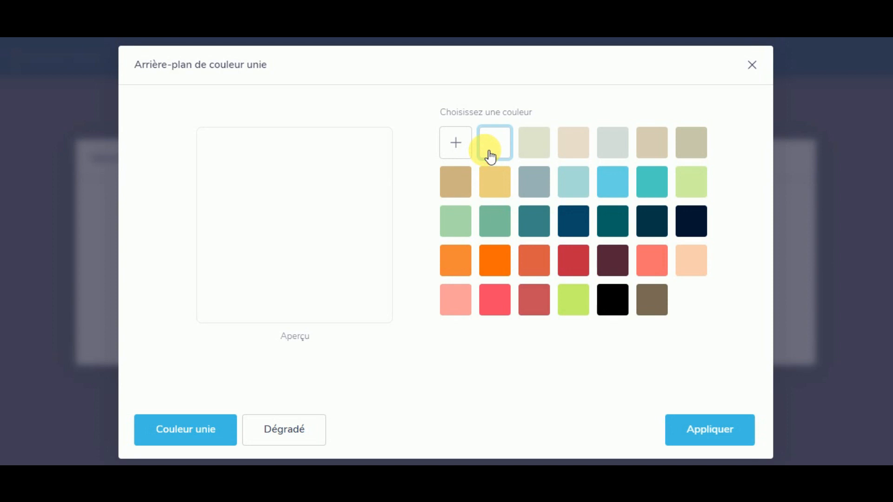
pyautogui.click(677, 434)
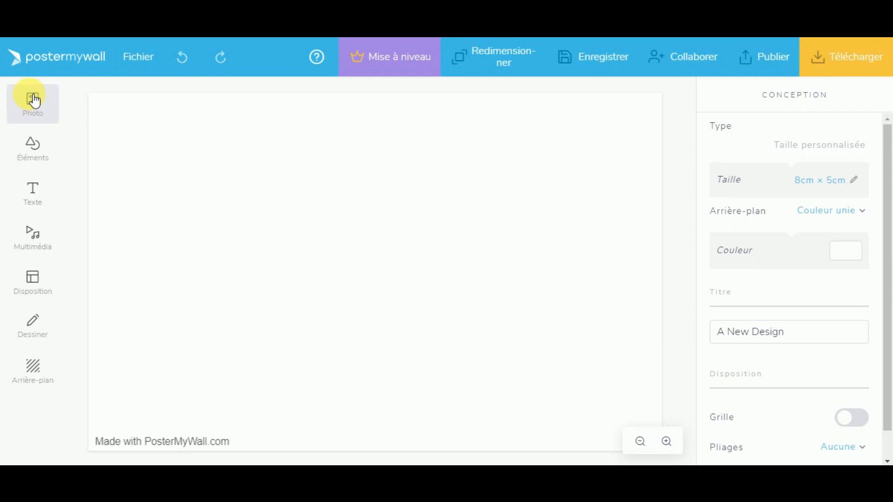
# Step: Insert an octagon shape and move it toward the right of the canvas
pyautogui.click(33, 148)
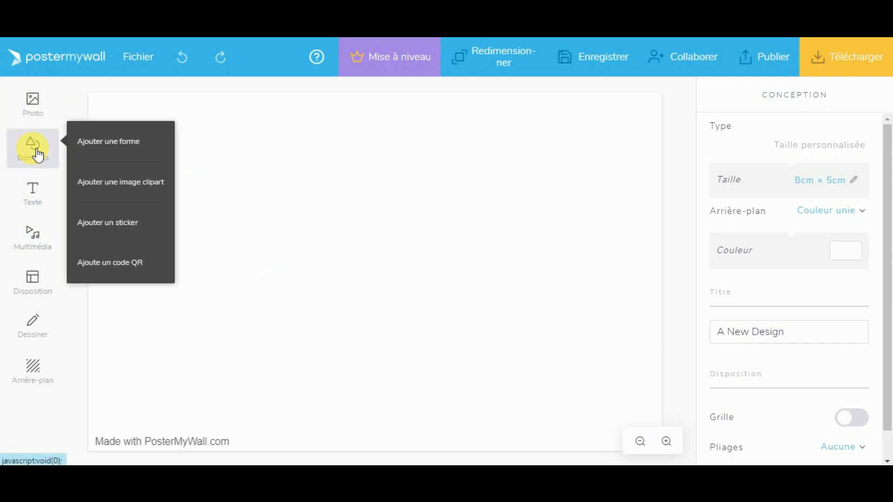
pyautogui.click(126, 139)
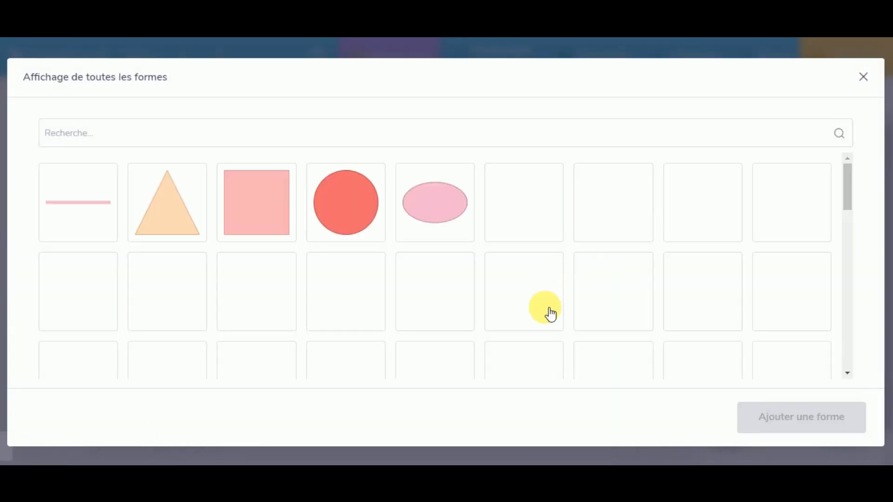
pyautogui.click(724, 217)
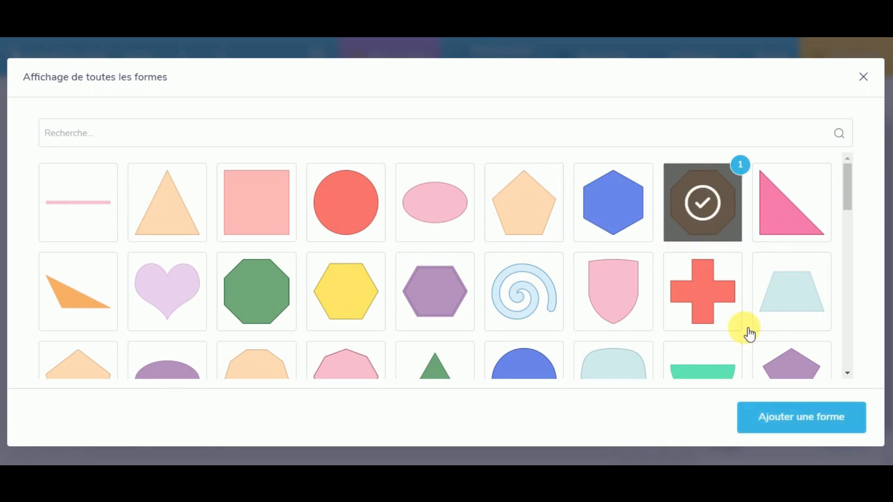
pyautogui.click(789, 418)
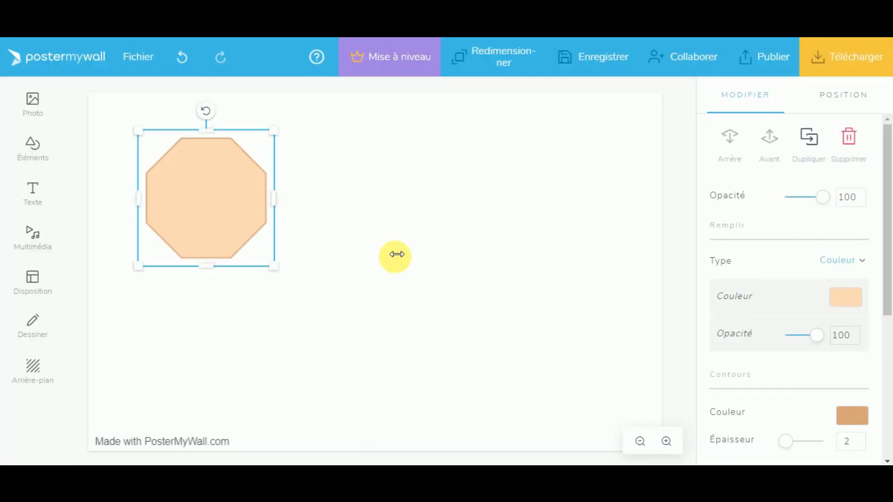
pyautogui.click(467, 234)
pyautogui.moveTo(466, 234); pyautogui.dragTo(555, 210)
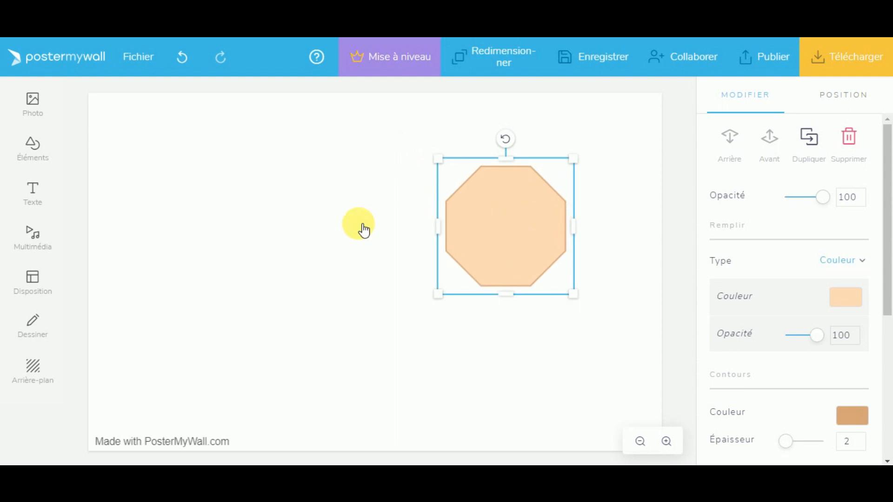
pyautogui.click(361, 230)
# Step: Add a plain 'ajouter votre texte' text box and position it beside the octagon
pyautogui.click(22, 196)
pyautogui.click(107, 187)
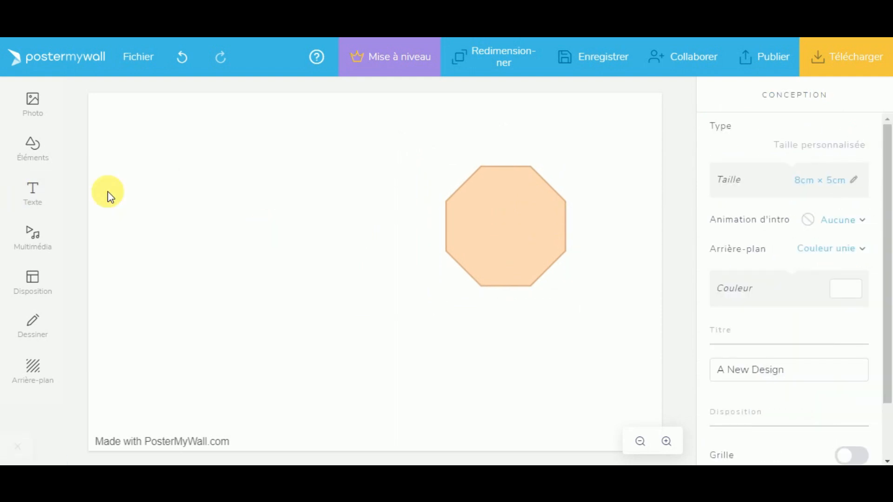
pyautogui.moveTo(265, 170); pyautogui.dragTo(315, 253)
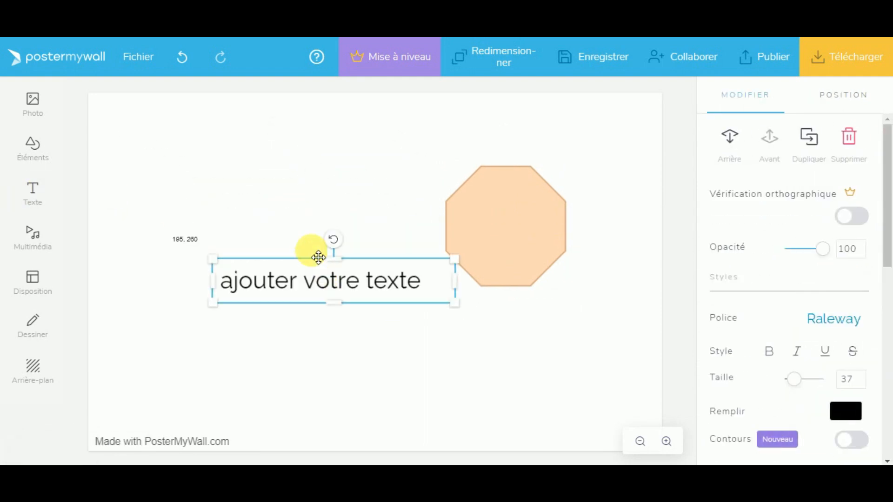
pyautogui.click(209, 253)
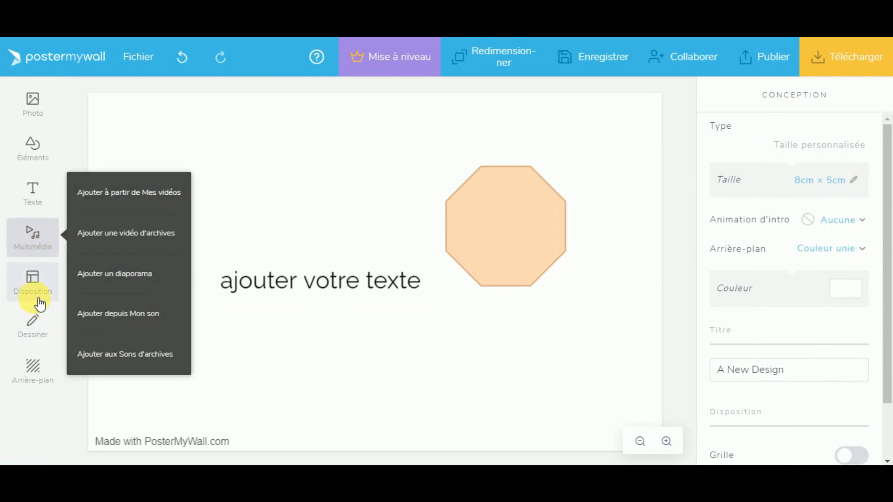
# Step: Insert the woman's portrait from My photos and place it on the canvas's left side
pyautogui.click(37, 109)
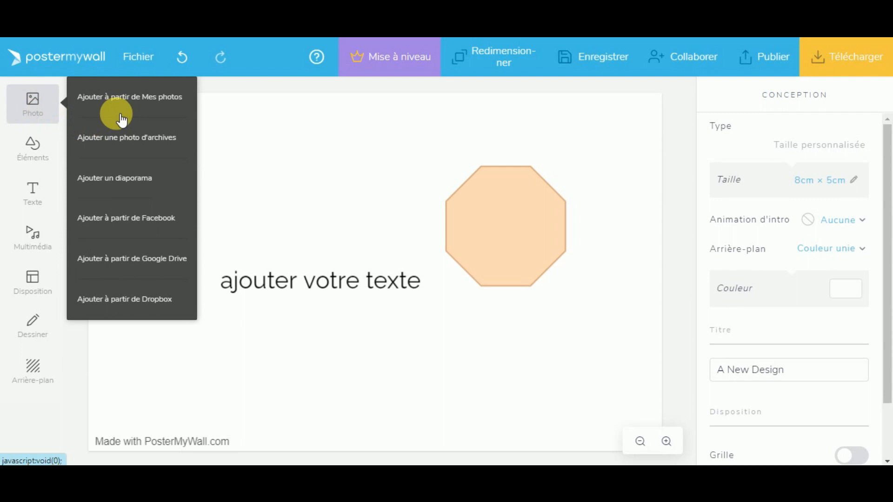
pyautogui.click(119, 100)
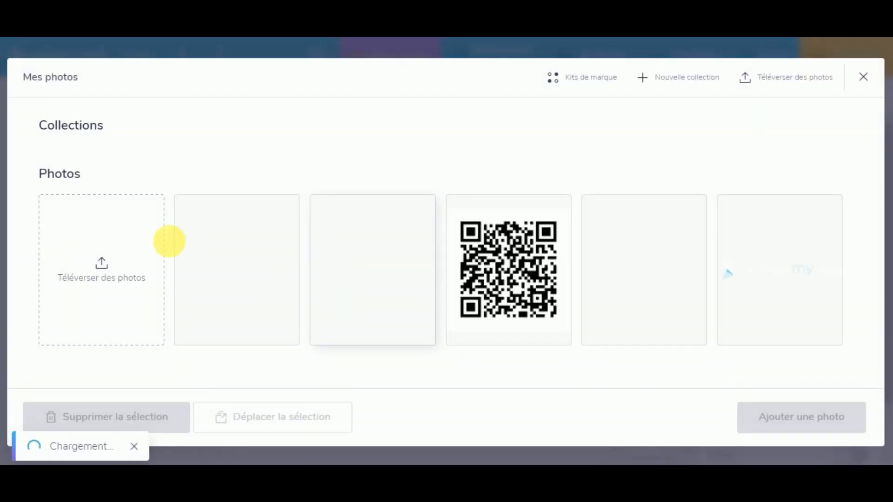
pyautogui.click(367, 312)
pyautogui.click(263, 315)
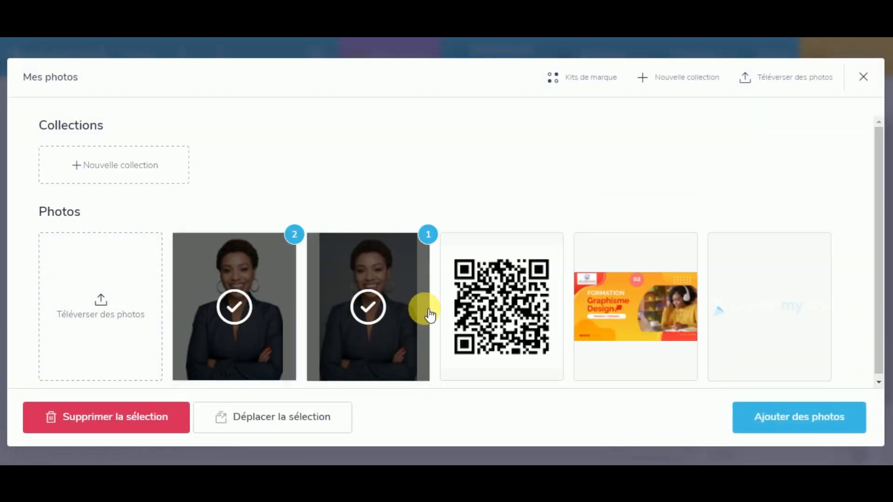
pyautogui.click(421, 314)
pyautogui.click(804, 433)
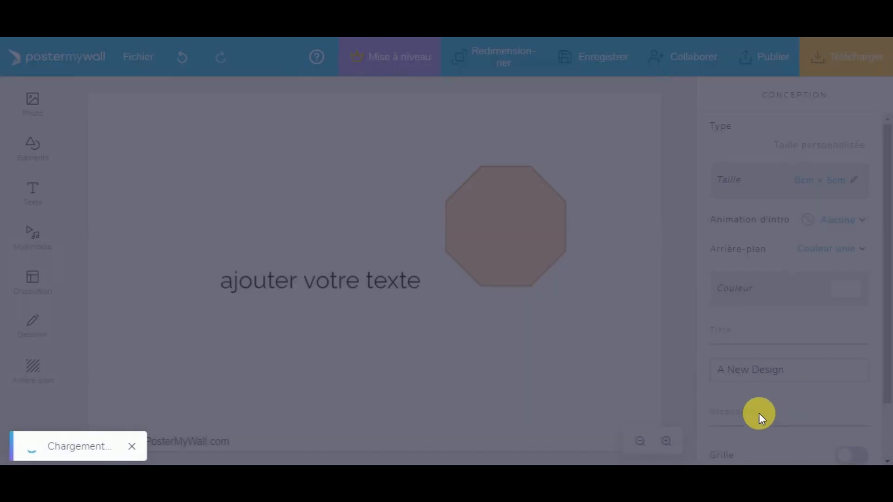
pyautogui.moveTo(274, 188); pyautogui.dragTo(250, 204)
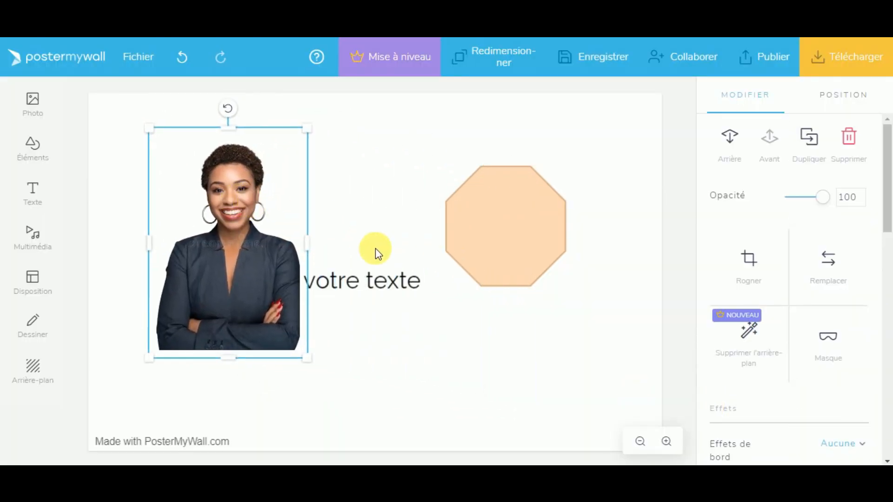
pyautogui.click(406, 235)
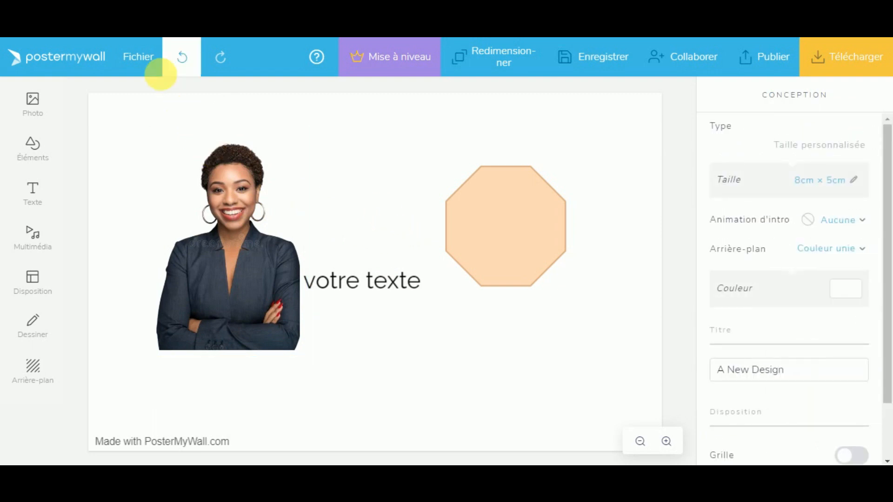
# Step: Move the text box above the octagon
pyautogui.click(144, 74)
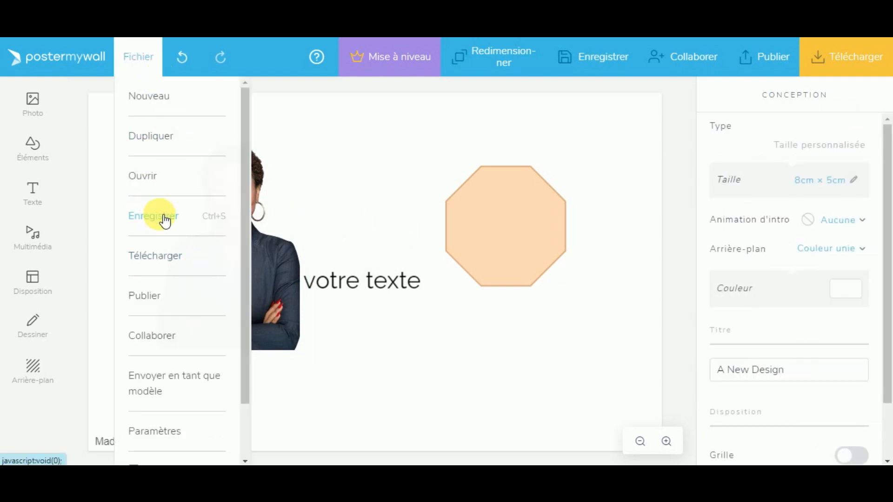
pyautogui.click(300, 209)
pyautogui.click(275, 239)
pyautogui.click(382, 293)
pyautogui.moveTo(383, 293); pyautogui.dragTo(509, 150)
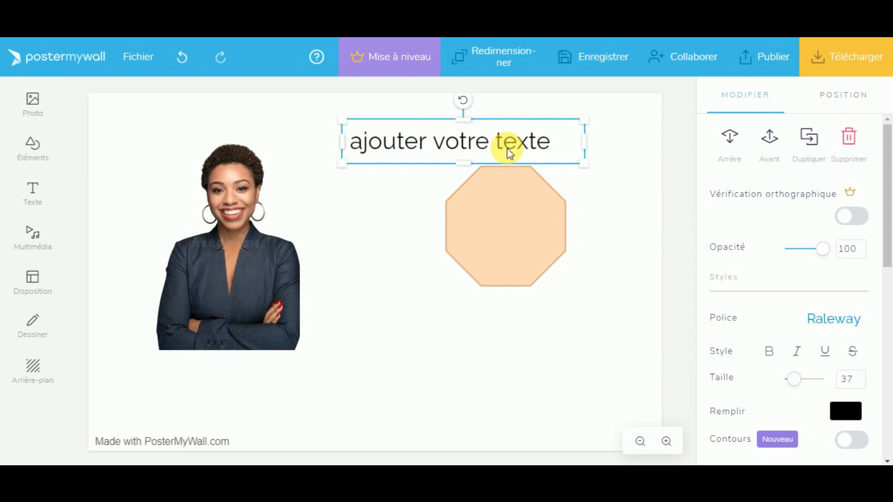
pyautogui.click(452, 239)
pyautogui.click(453, 300)
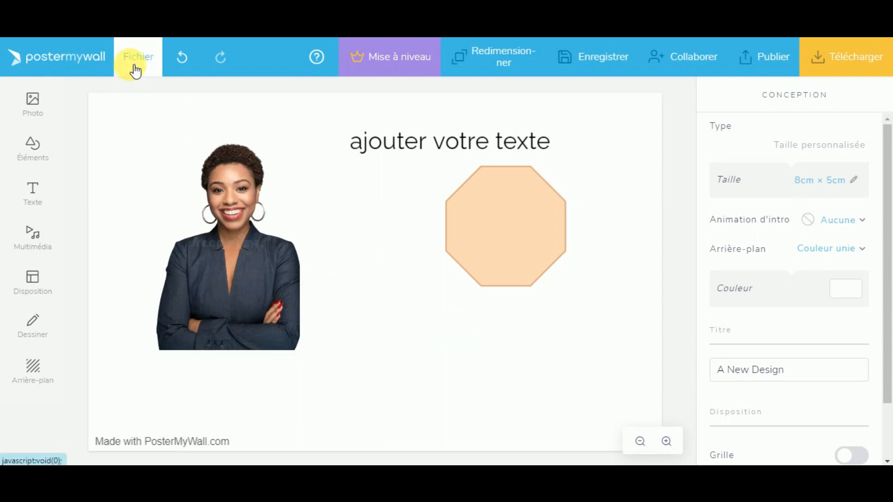
# Step: Return to the Mes créations dashboard, confirming Quitter to discard unsaved editor changes
pyautogui.click(84, 66)
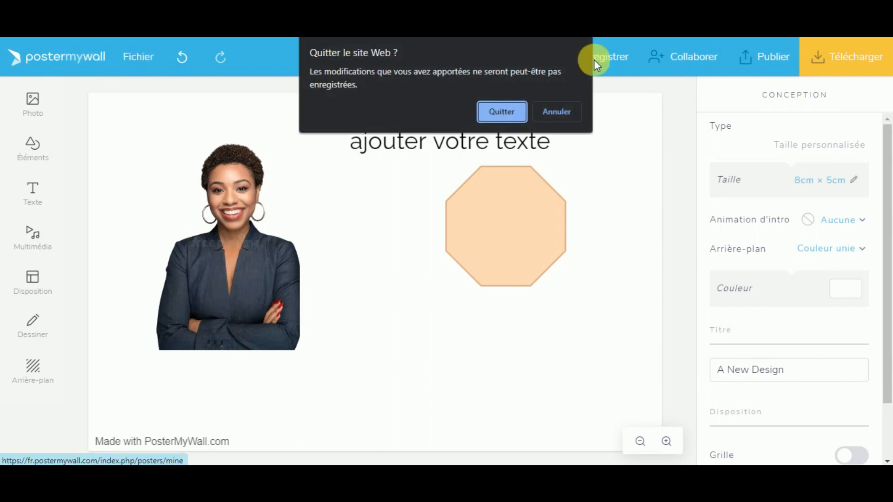
pyautogui.click(499, 113)
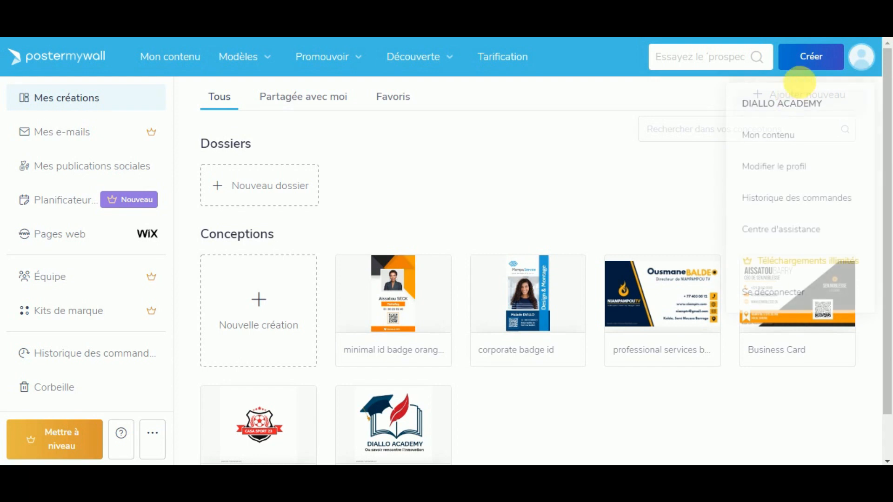
# Step: Open Parcourir les modèles, filter to Image templates and enter 'mobile sale' in the search
pyautogui.click(808, 66)
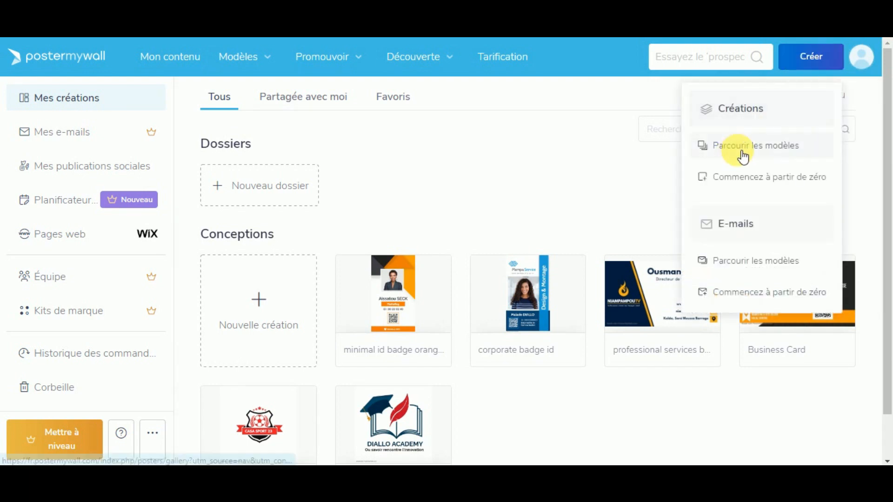
pyautogui.click(759, 148)
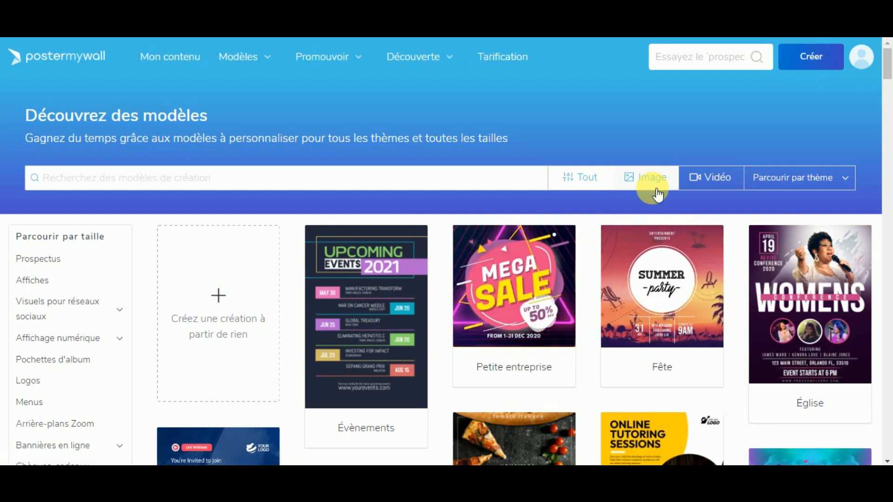
pyautogui.click(658, 193)
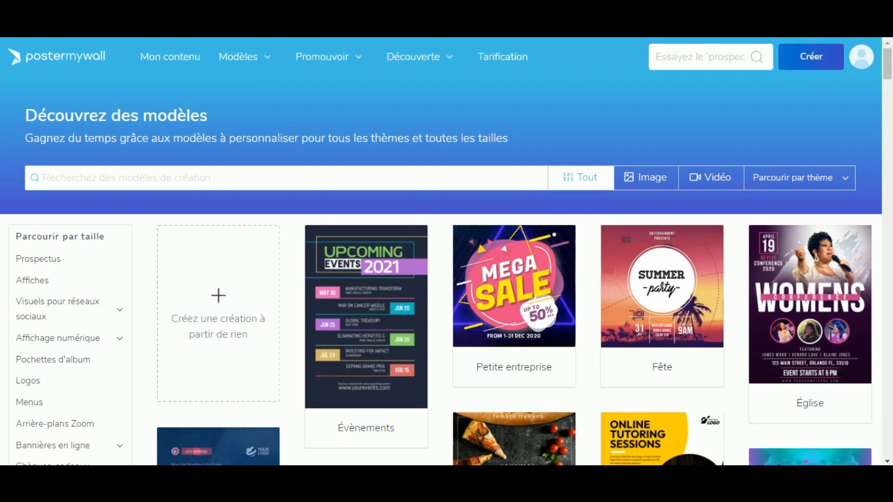
pyautogui.click(186, 183)
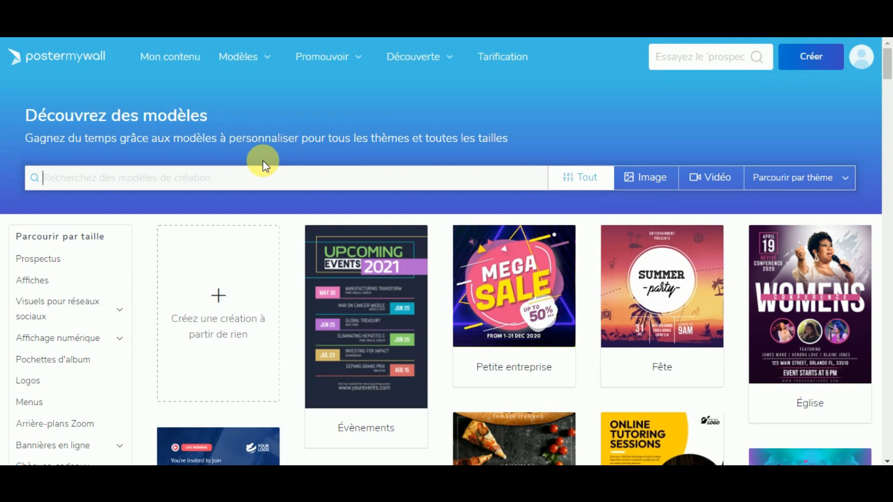
pyautogui.write('mobile sale')
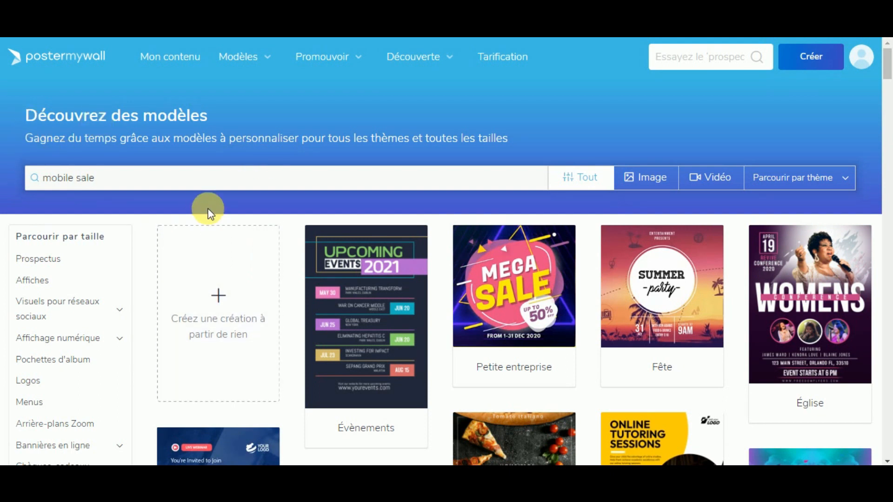
# Step: Run the 'mobile sale' search and scroll through the Mega Big Discount, Super Megasale and similar results
pyautogui.press('Return')
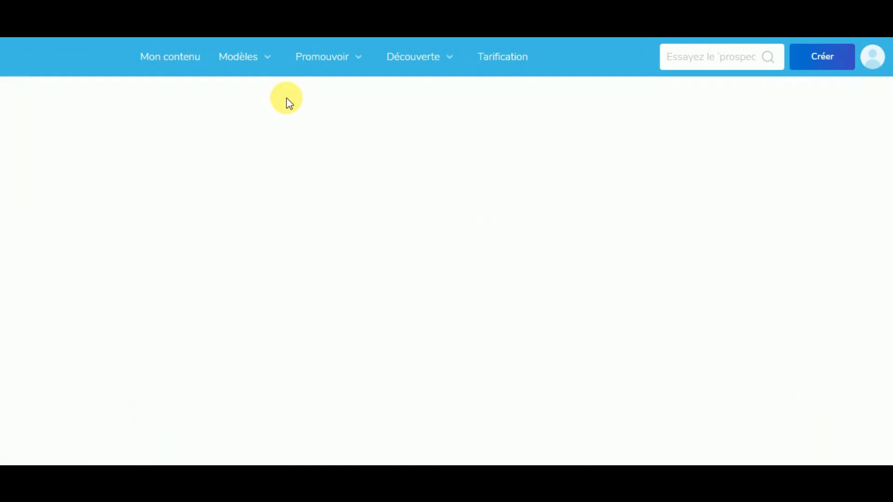
pyautogui.scroll(-3, 577, 316)
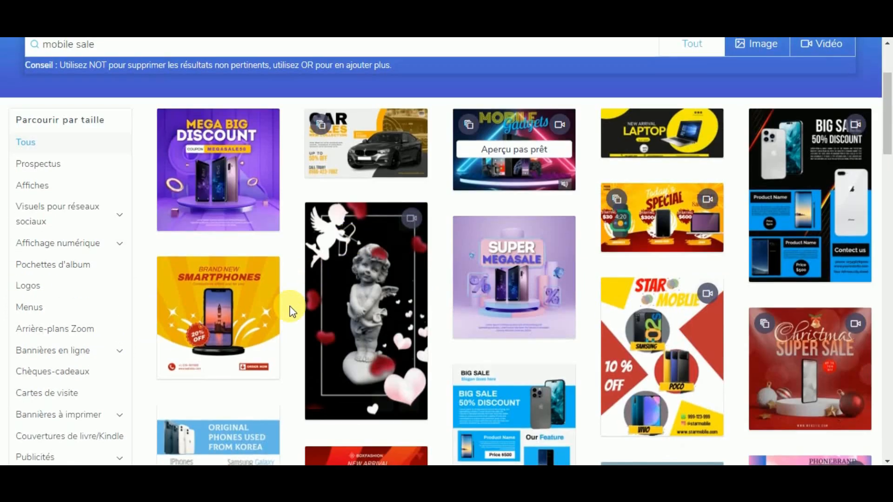
pyautogui.scroll(-5, 587, 340)
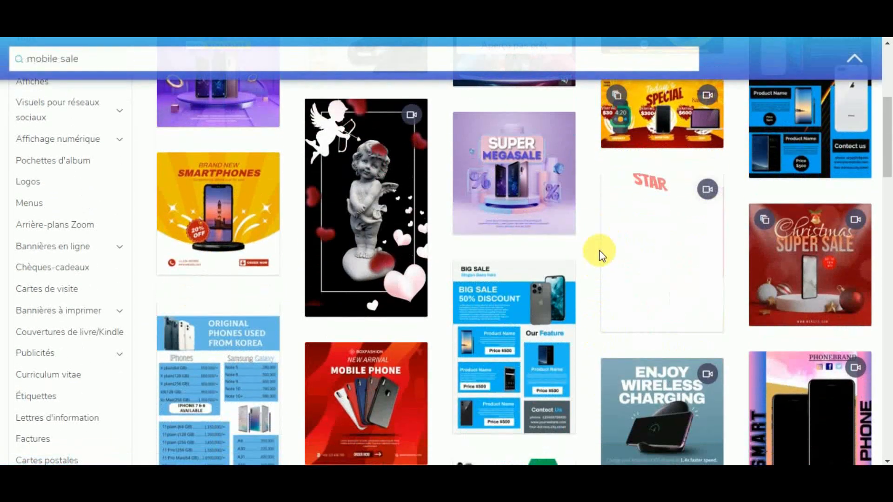
pyautogui.scroll(-1, 597, 254)
pyautogui.scroll(1, 596, 263)
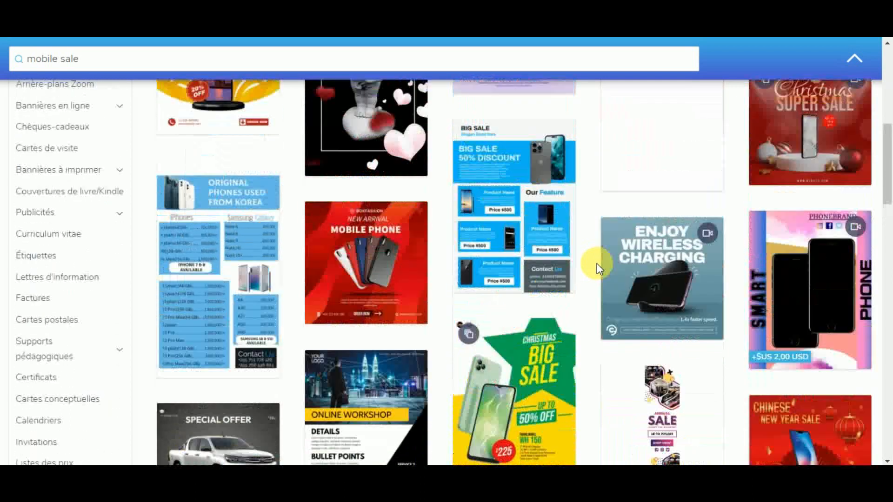
pyautogui.scroll(-3, 590, 268)
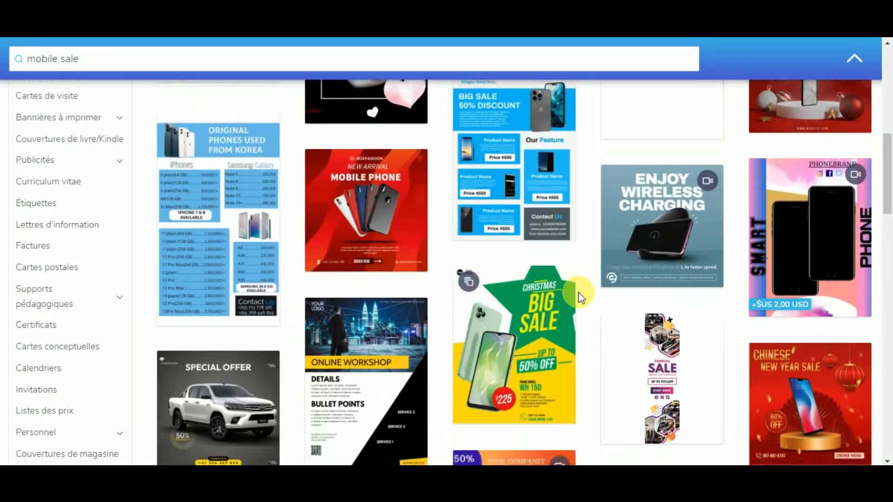
pyautogui.scroll(-5, 582, 299)
pyautogui.scroll(2, 583, 289)
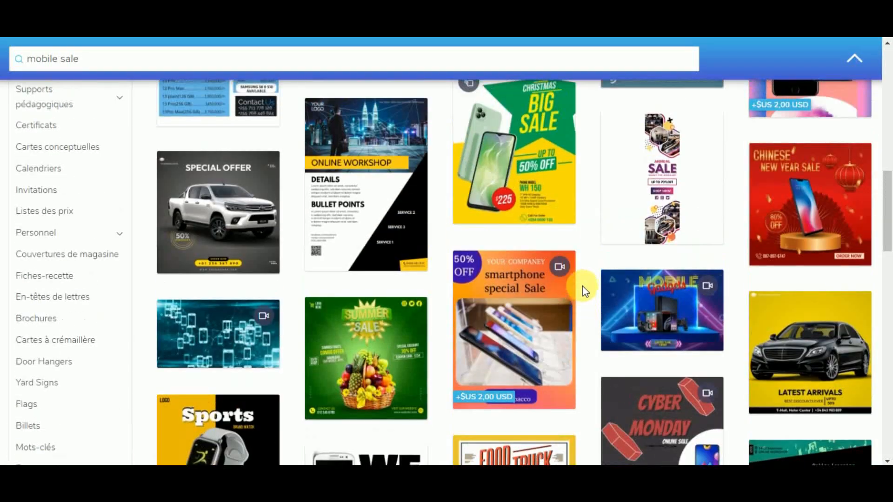
pyautogui.scroll(-6, 707, 293)
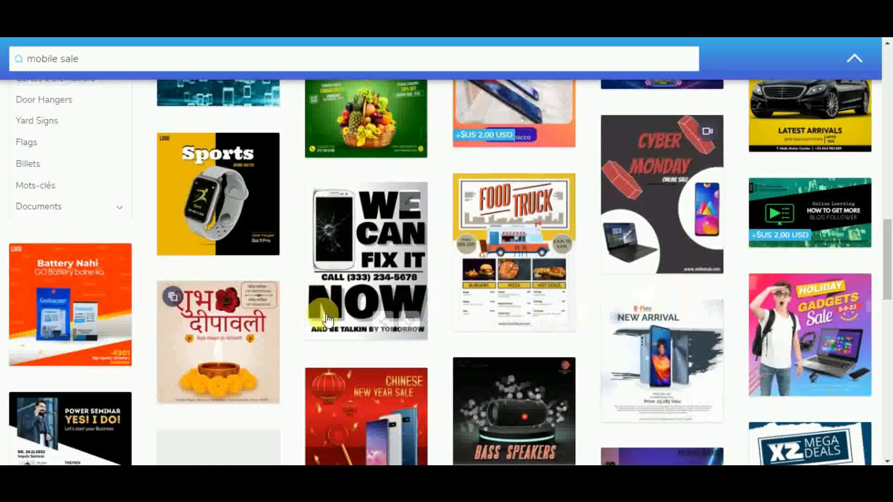
pyautogui.scroll(-4, 307, 270)
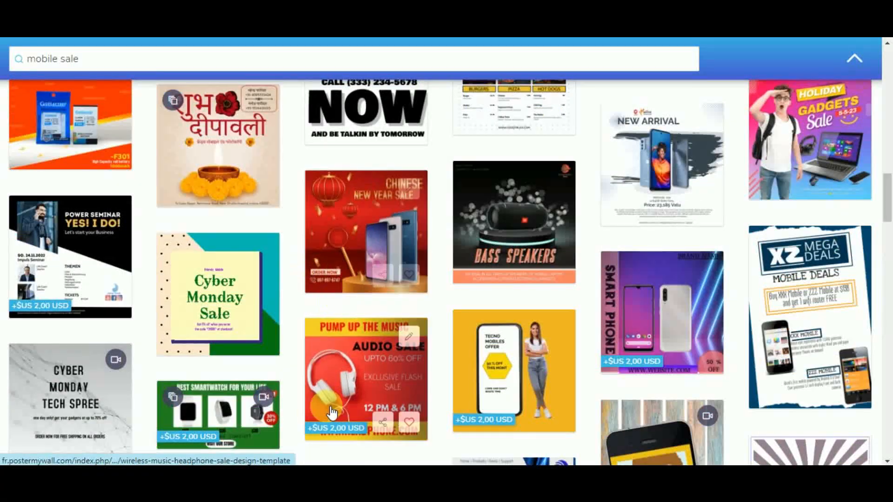
pyautogui.scroll(-4, 316, 395)
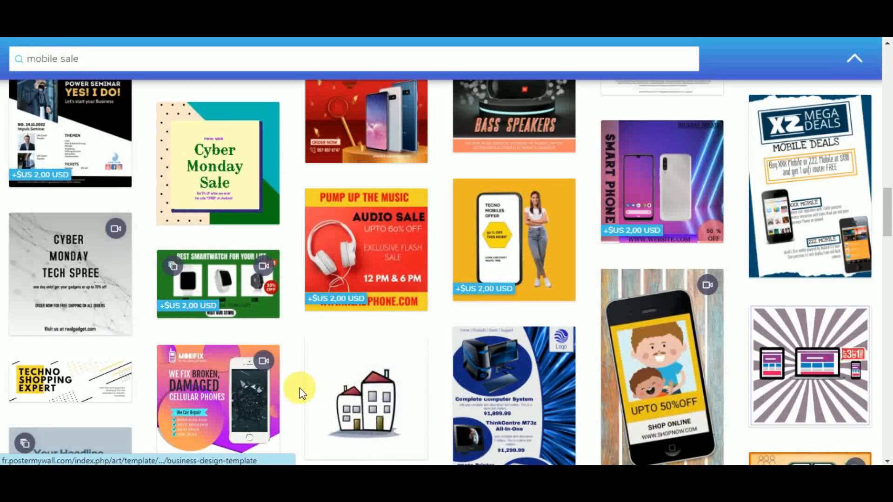
pyautogui.scroll(-5, 300, 389)
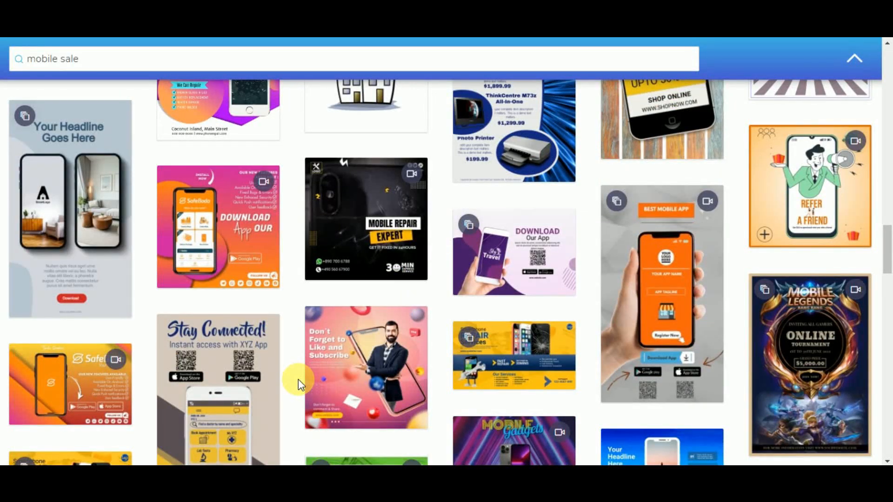
pyautogui.scroll(-1, 297, 382)
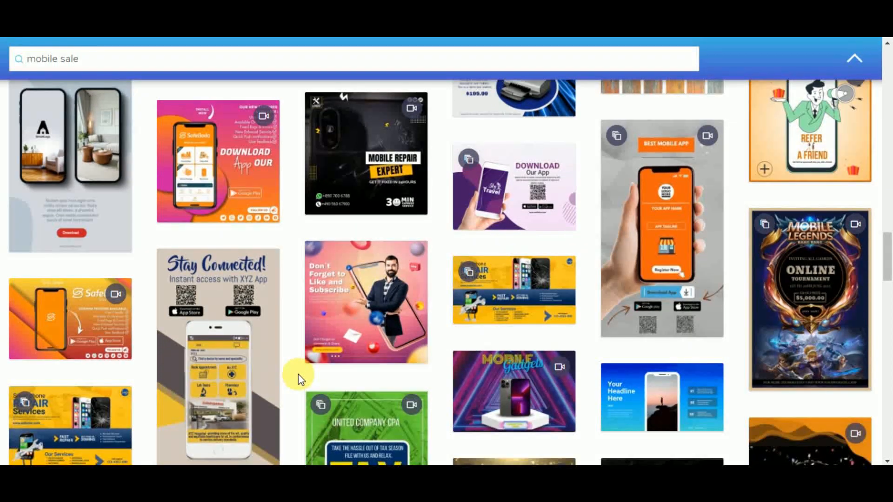
pyautogui.scroll(-2, 297, 374)
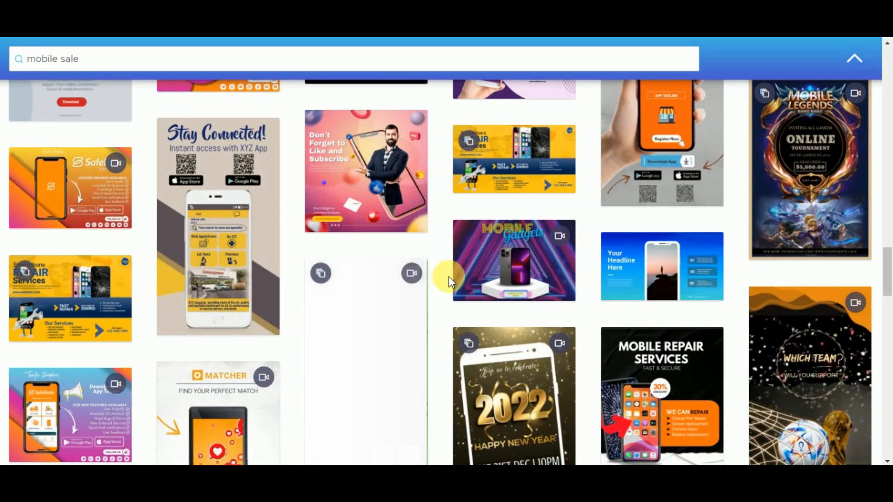
pyautogui.scroll(-1, 442, 376)
pyautogui.scroll(1, 442, 376)
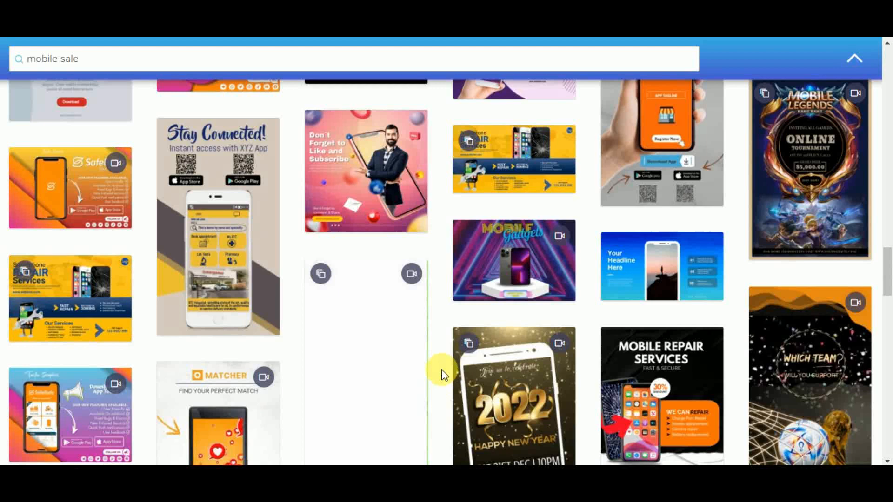
pyautogui.scroll(-2, 442, 370)
pyautogui.scroll(-6, 441, 369)
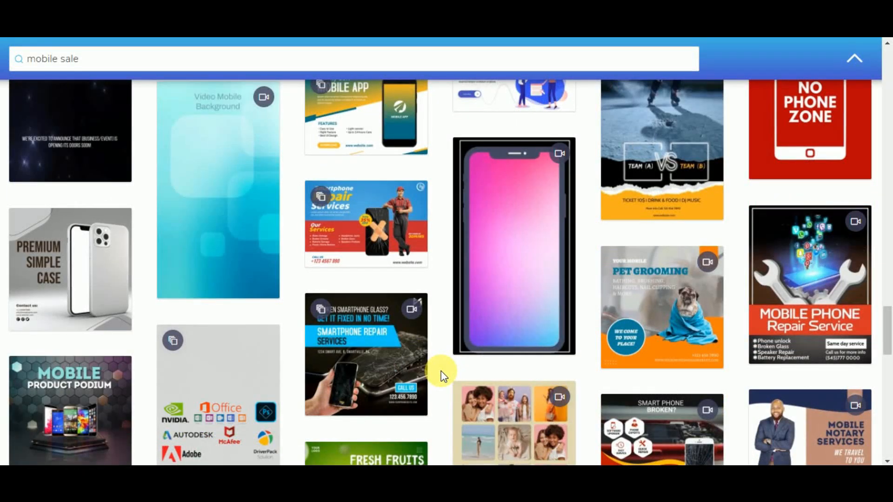
pyautogui.scroll(-4, 442, 372)
pyautogui.scroll(2, 442, 372)
pyautogui.moveTo(887, 259); pyautogui.dragTo(888, 73)
pyautogui.scroll(-2, 635, 321)
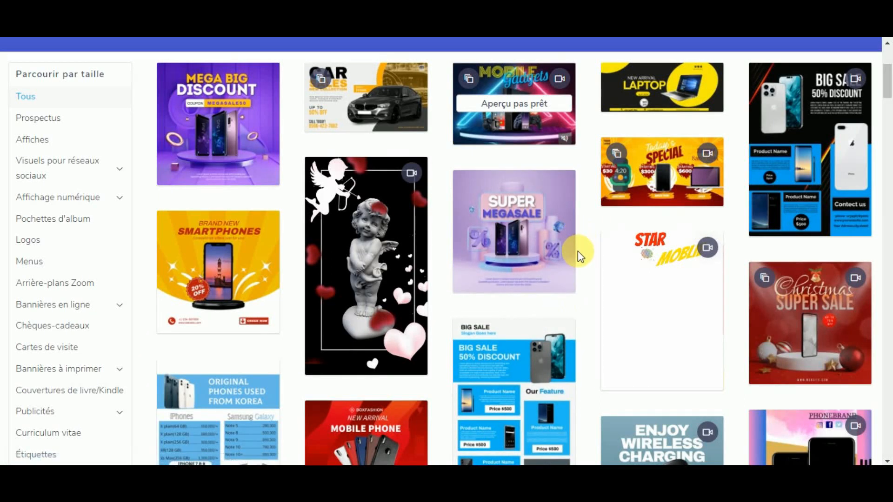
# Step: Open the Mega Big Discount template in the editor and start editing its MEGA BIG headline
pyautogui.click(238, 135)
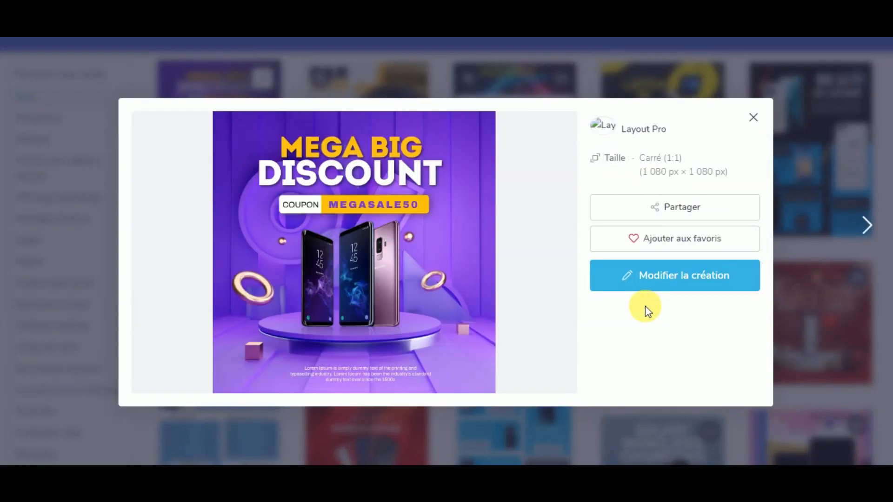
pyautogui.click(649, 279)
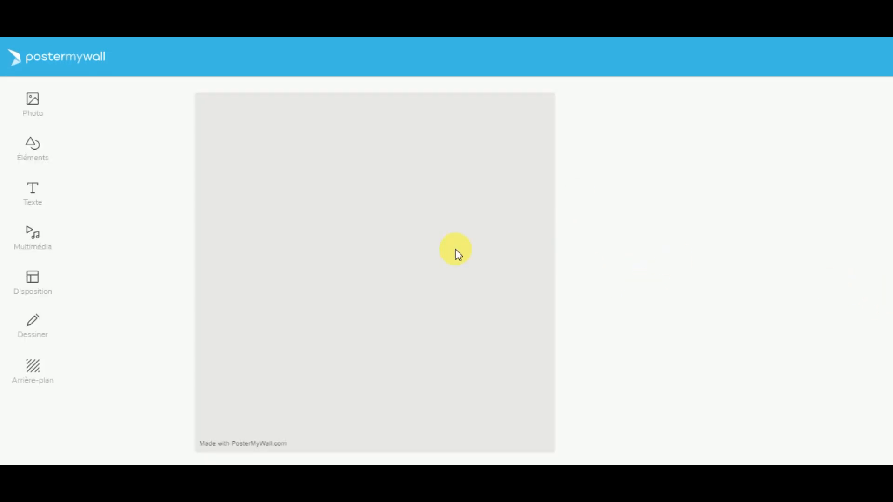
pyautogui.click(365, 140)
pyautogui.click(364, 139)
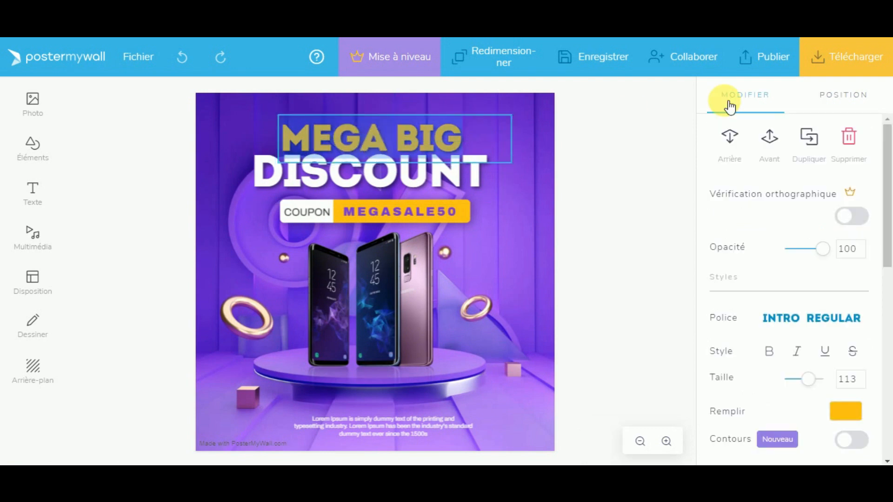
# Step: Change the headline words to SPECIAL and RAMADAN
pyautogui.write('SPECIAL')
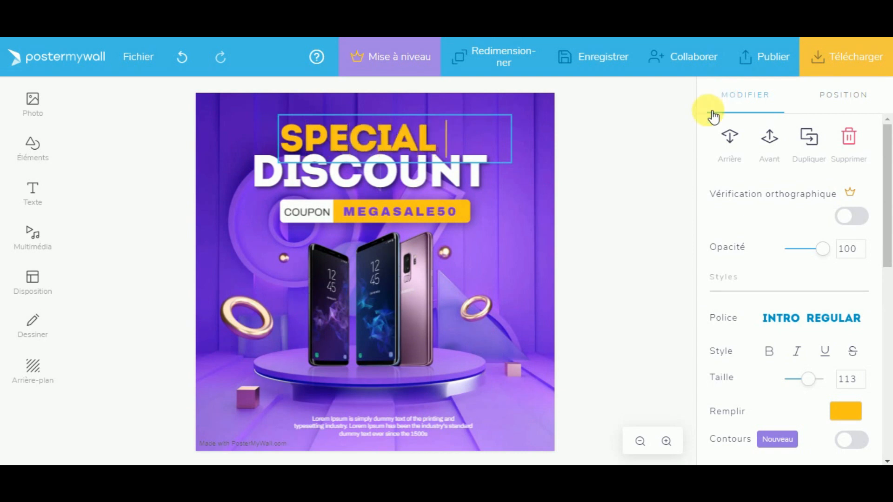
pyautogui.click(460, 178)
pyautogui.click(460, 178)
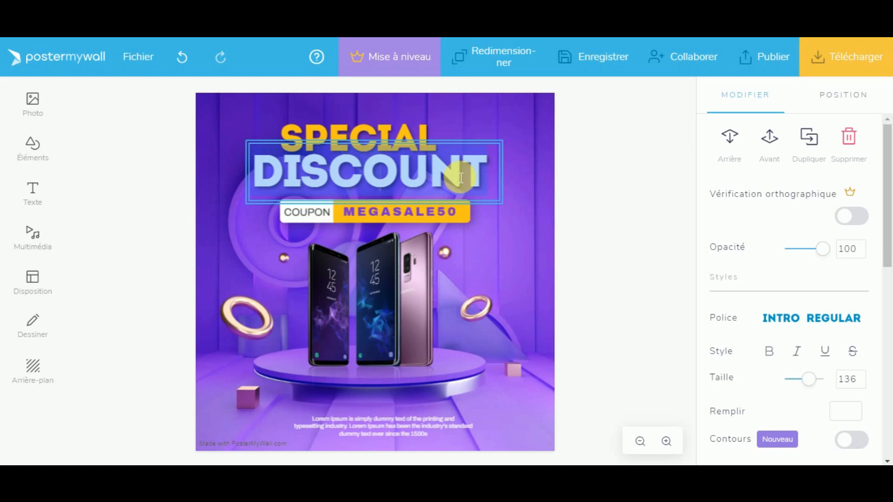
pyautogui.write('RAMA')
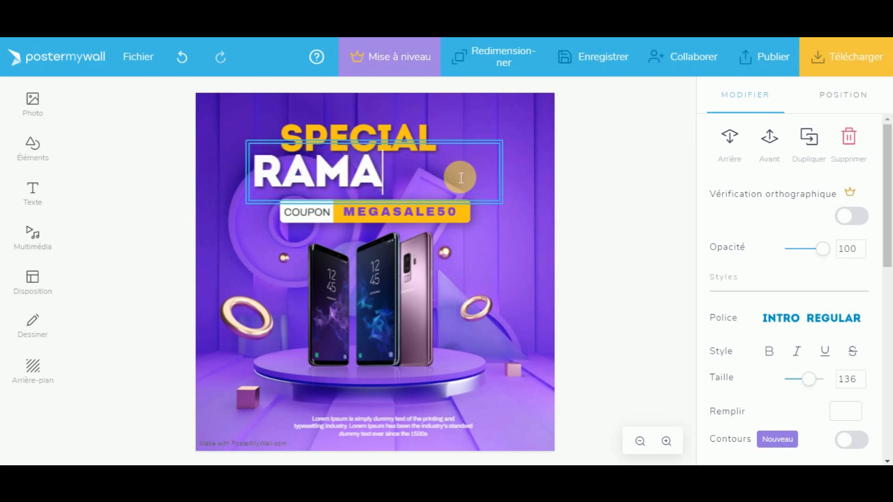
pyautogui.write('DAN')
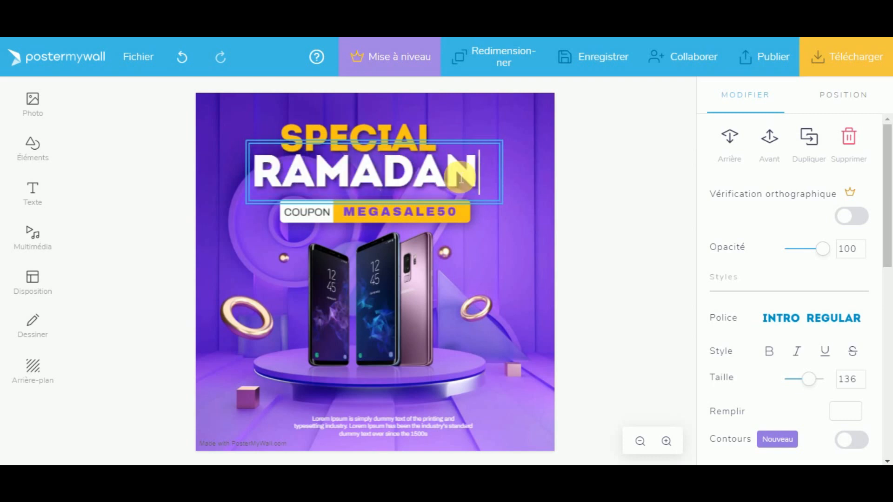
# Step: Replace the COUPON label with OFFRE
pyautogui.click(574, 191)
pyautogui.click(404, 216)
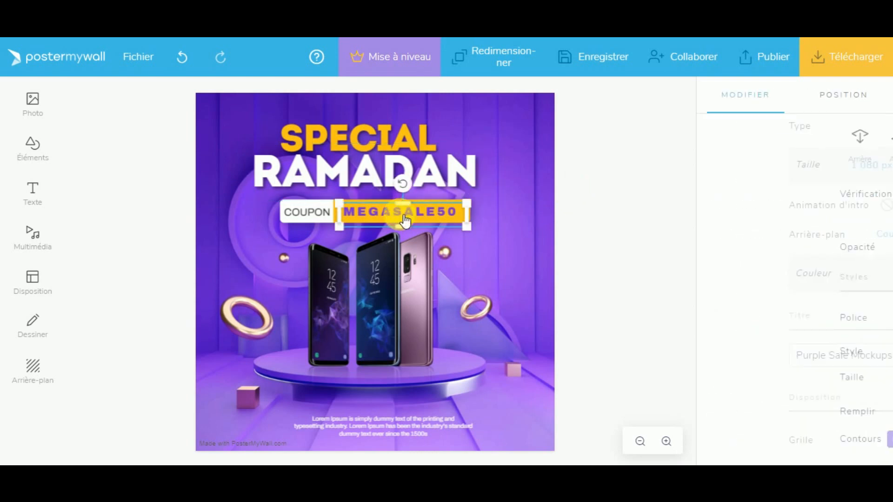
pyautogui.click(406, 221)
pyautogui.click(320, 219)
pyautogui.click(323, 219)
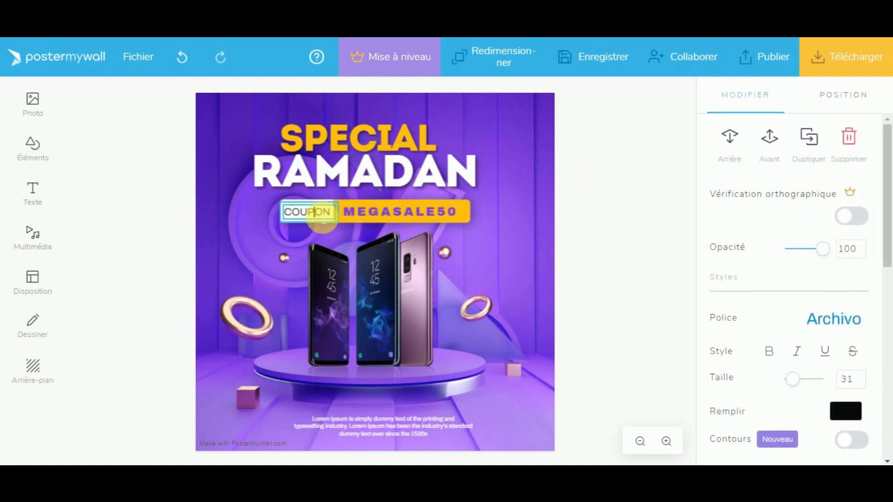
pyautogui.doubleClick(324, 220)
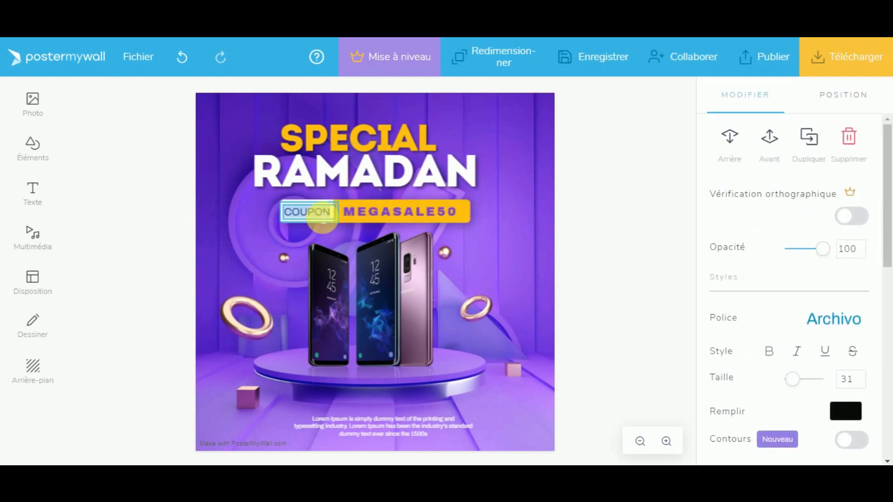
pyautogui.write('of')
pyautogui.press('BackSpace')
pyautogui.press('BackSpace')
pyautogui.write('OFFRE')
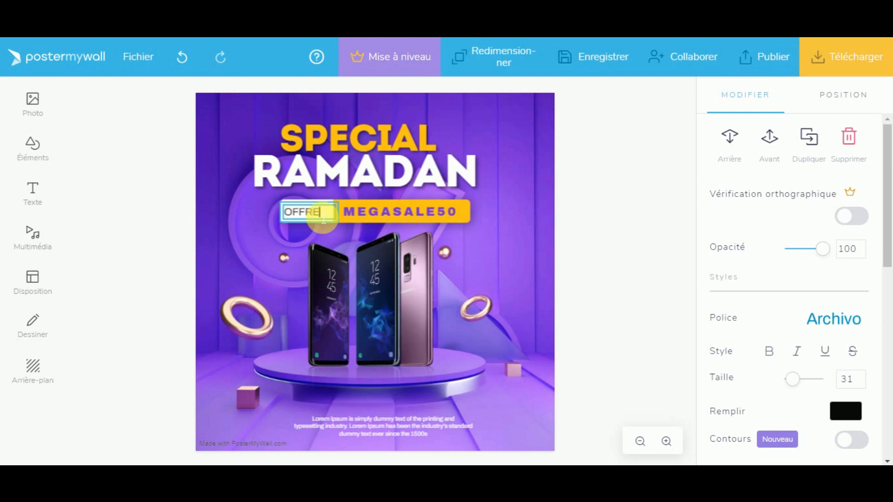
# Step: Clear the MEGASALE50 code from the yellow bar and change OFFRE to '50 %'
pyautogui.click(386, 213)
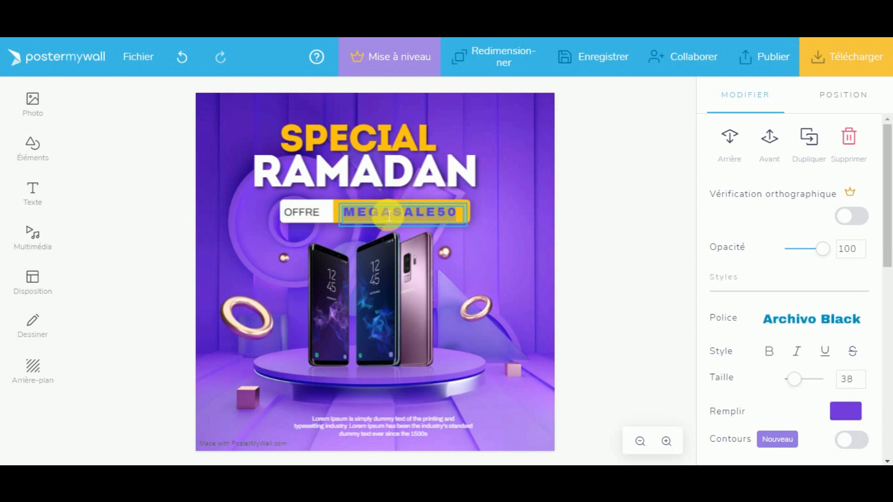
pyautogui.write('50')
pyautogui.press('BackSpace')
pyautogui.press('BackSpace')
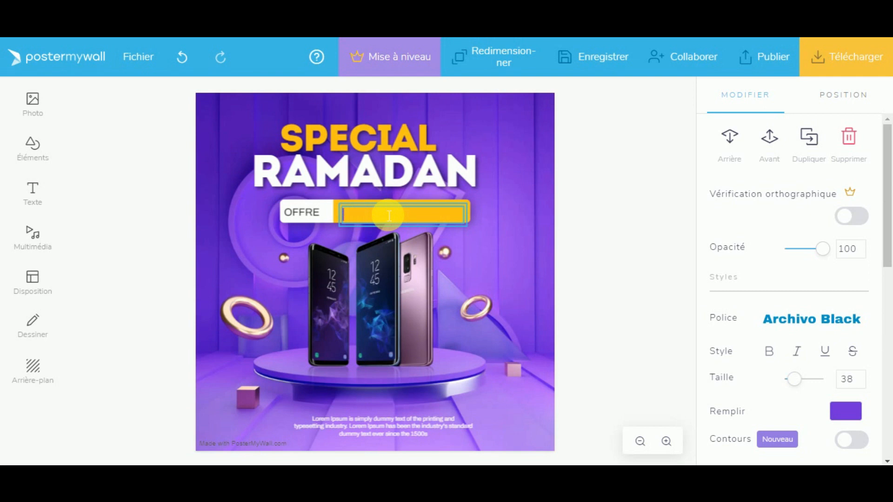
pyautogui.click(318, 214)
pyautogui.doubleClick(317, 214)
pyautogui.write('50')
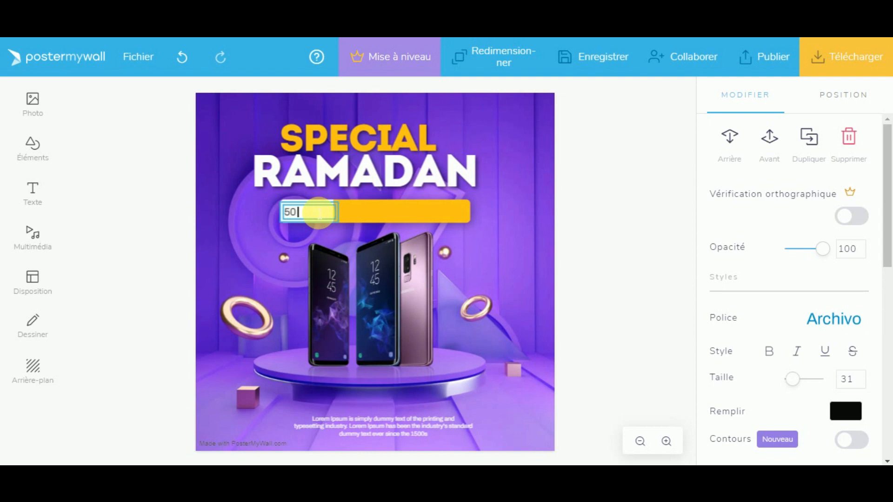
pyautogui.write(' %')
# Step: Duplicate the 50 % text onto the yellow bar and reword the copy as Reduction
pyautogui.click(363, 210)
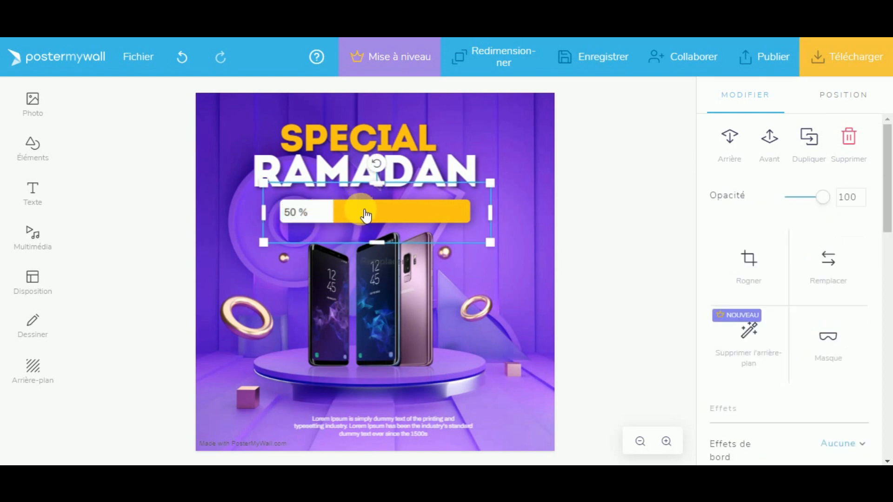
pyautogui.click(311, 210)
pyautogui.click(362, 211)
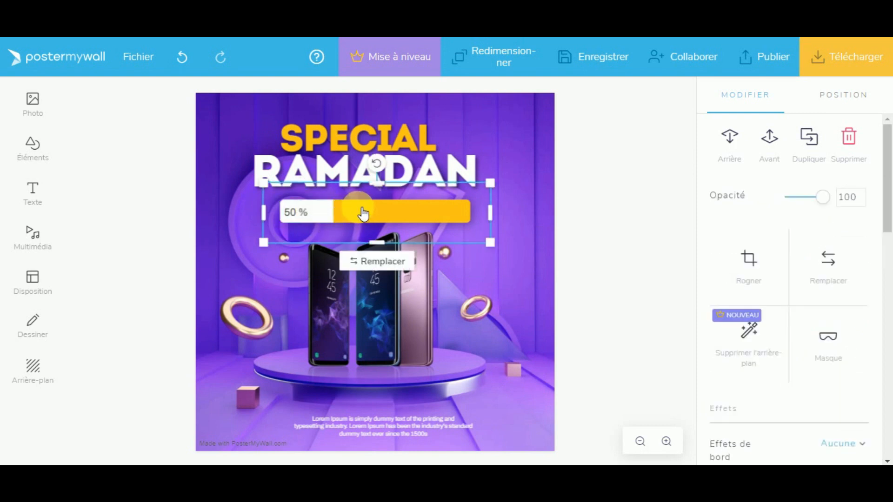
pyautogui.click(324, 215)
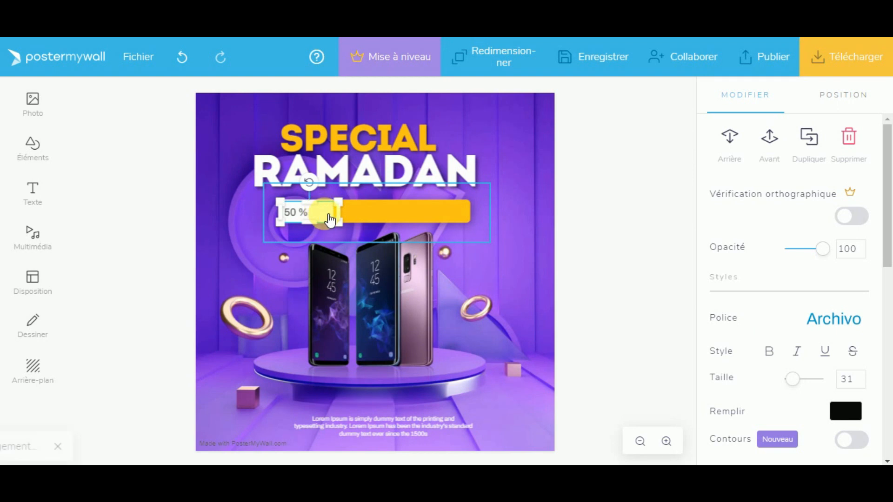
pyautogui.hotkey('ctrl', 'v')
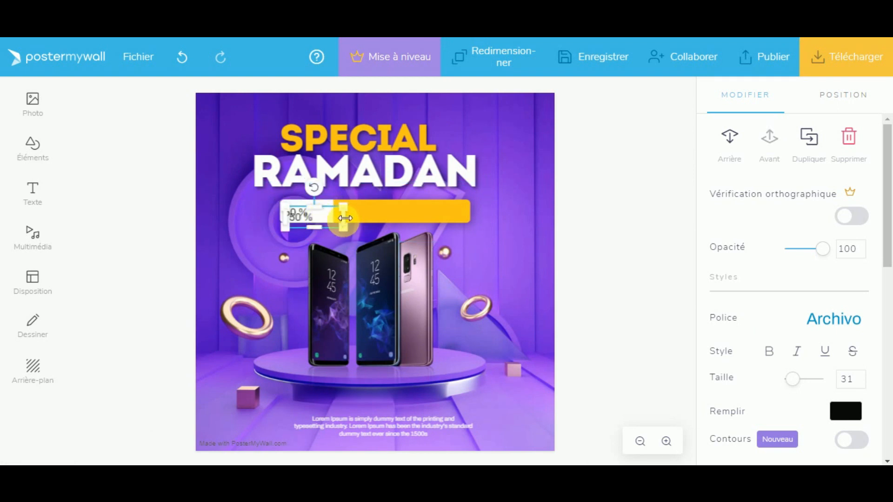
pyautogui.moveTo(332, 218); pyautogui.dragTo(375, 216)
pyautogui.click(317, 216)
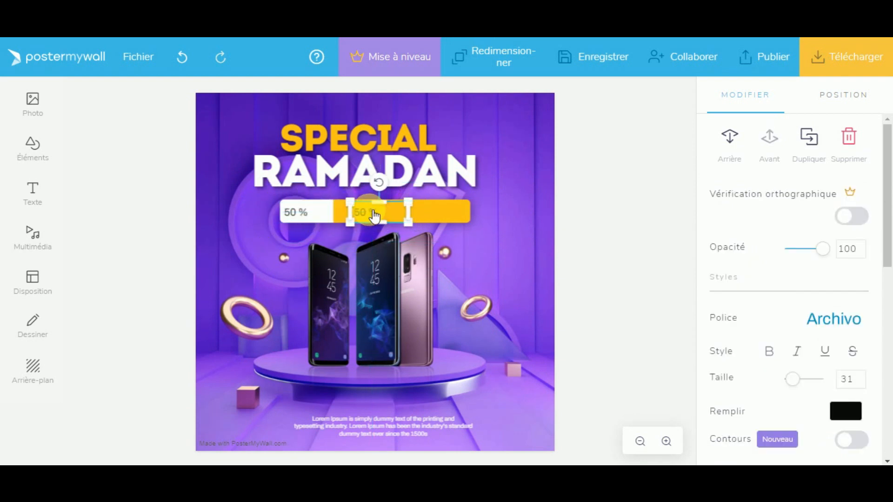
pyautogui.click(375, 216)
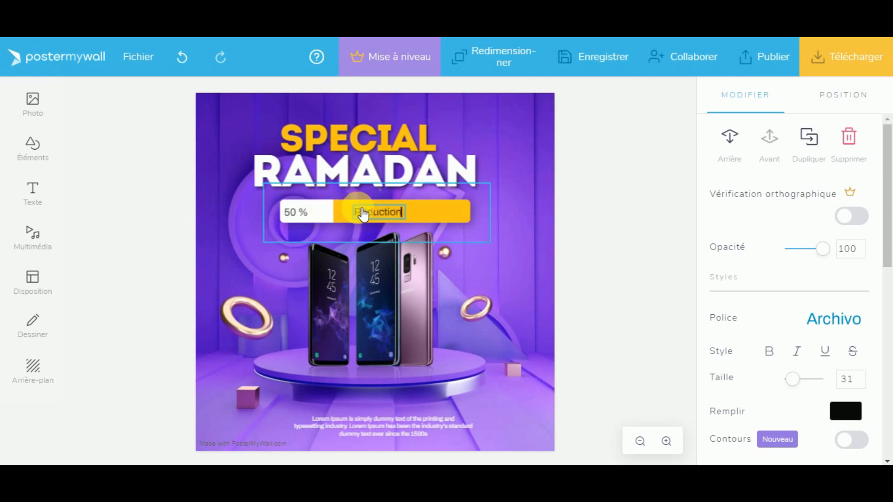
pyautogui.click(534, 233)
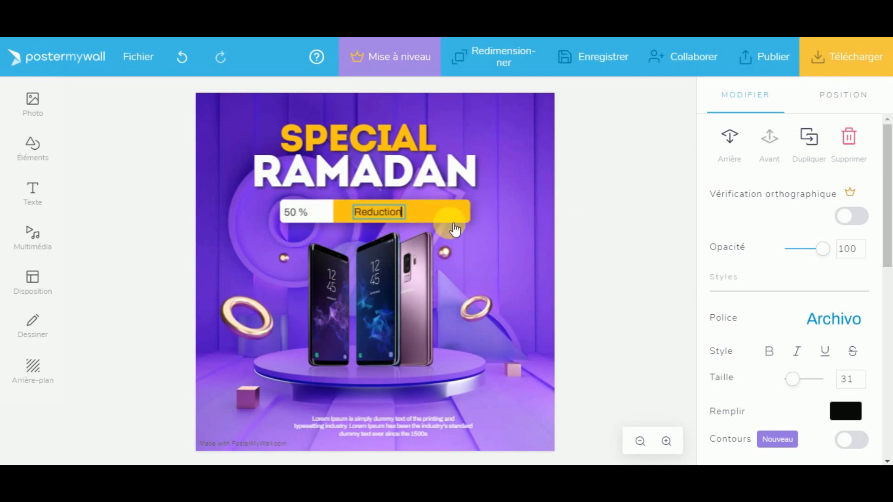
pyautogui.click(604, 228)
# Step: Set the Reduction text to size 31 and the 50 % text to size 41
pyautogui.click(399, 217)
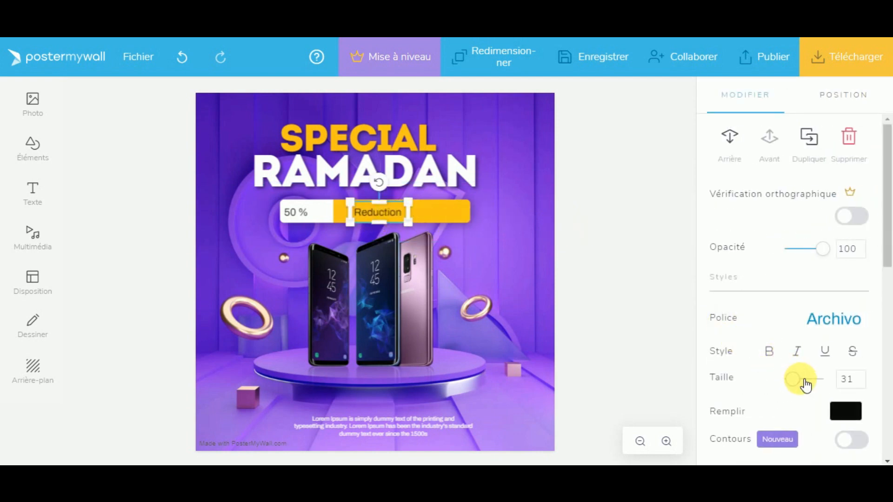
pyautogui.click(806, 385)
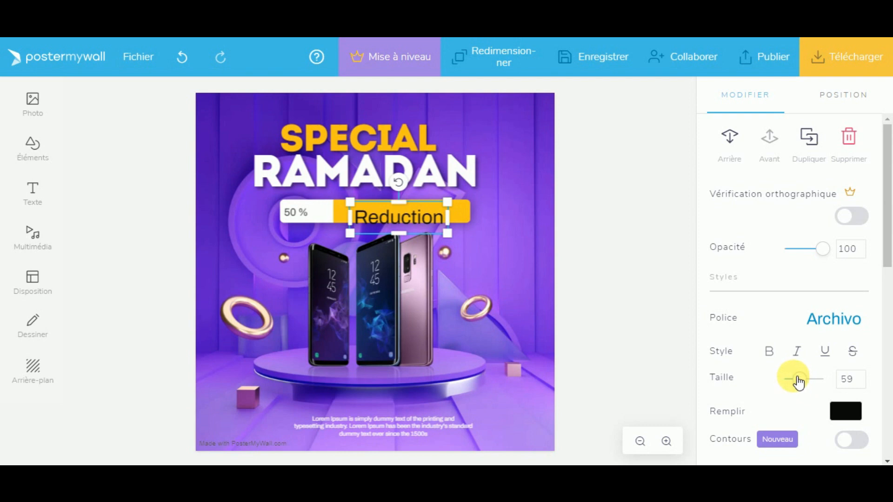
pyautogui.click(860, 382)
pyautogui.moveTo(856, 384); pyautogui.dragTo(852, 385)
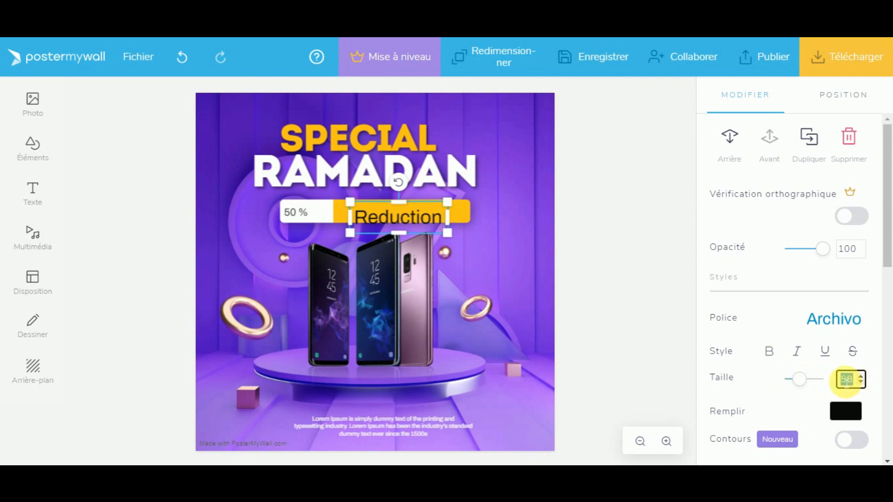
pyautogui.write('31')
pyautogui.click(299, 219)
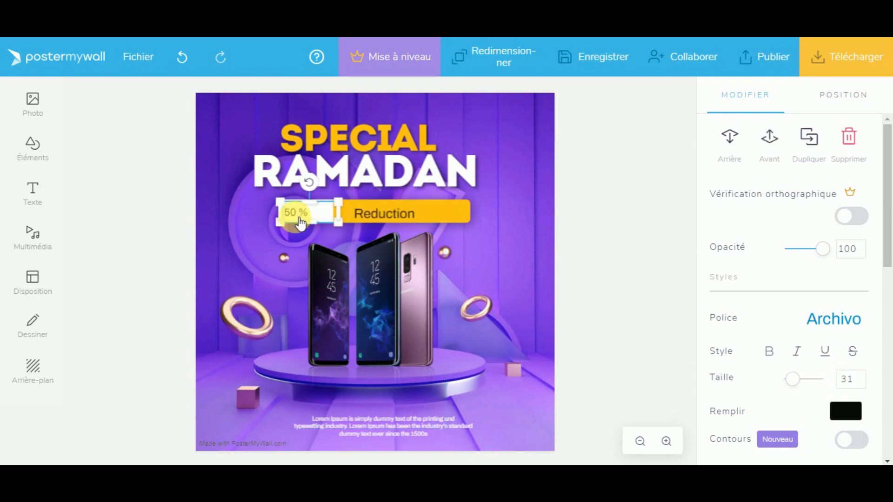
pyautogui.doubleClick(846, 380)
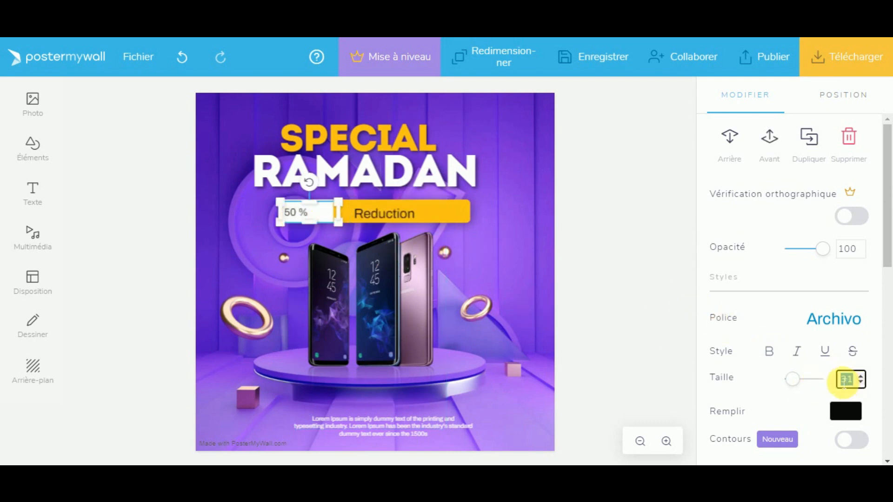
pyautogui.write('41')
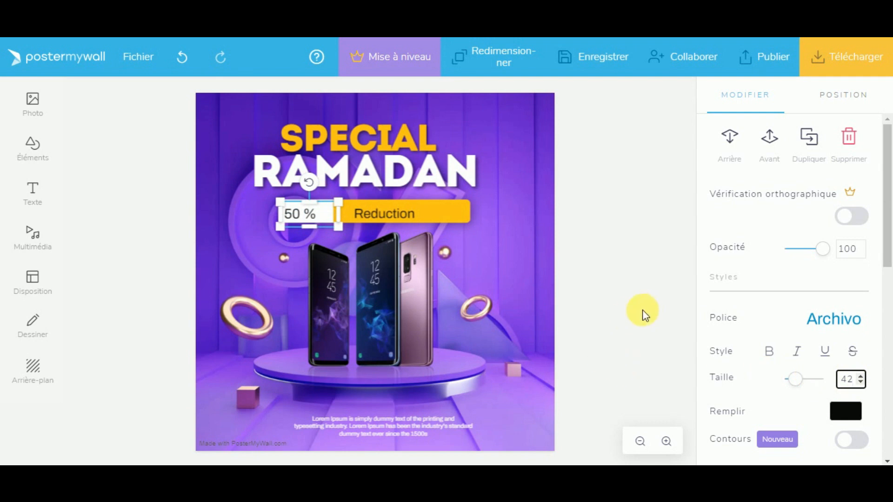
pyautogui.click(643, 312)
pyautogui.click(321, 217)
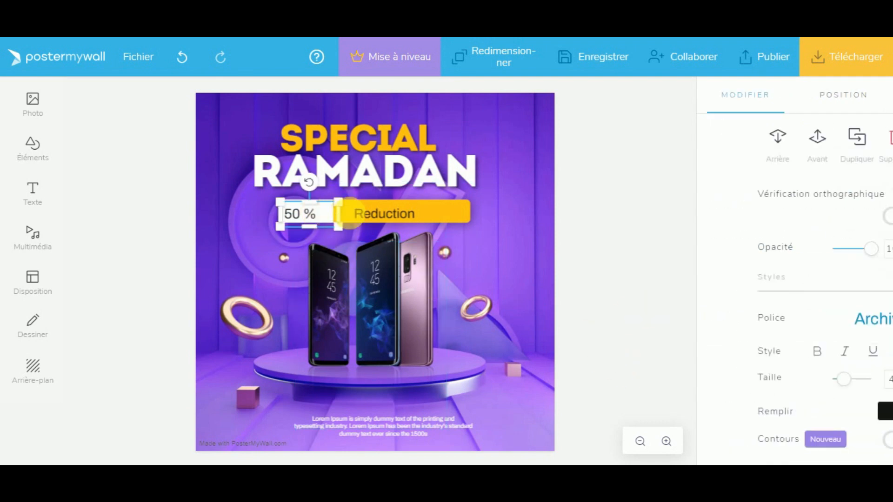
pyautogui.click(622, 218)
pyautogui.click(402, 223)
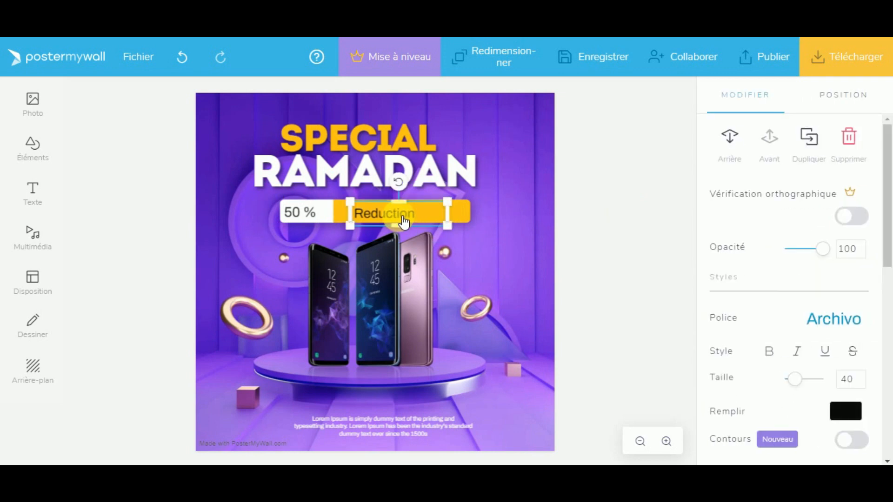
pyautogui.click(665, 234)
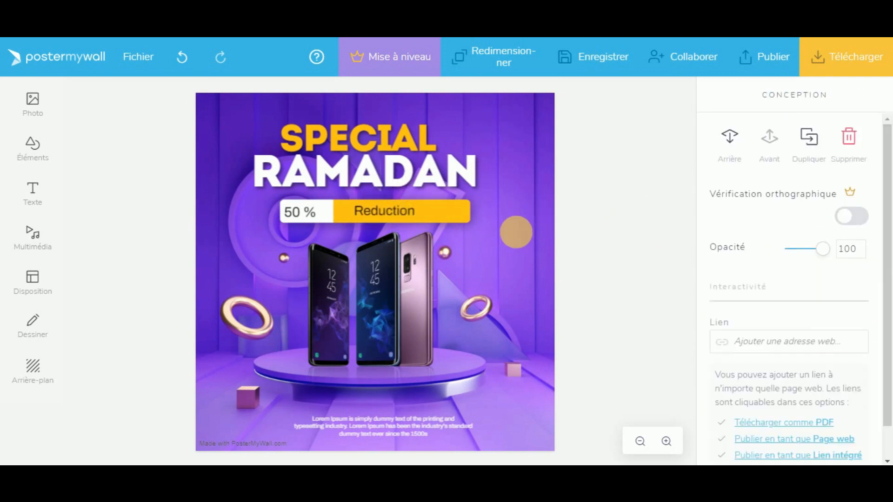
# Step: Narrow the yellow bar so it ends just past the word Reduction
pyautogui.click(454, 222)
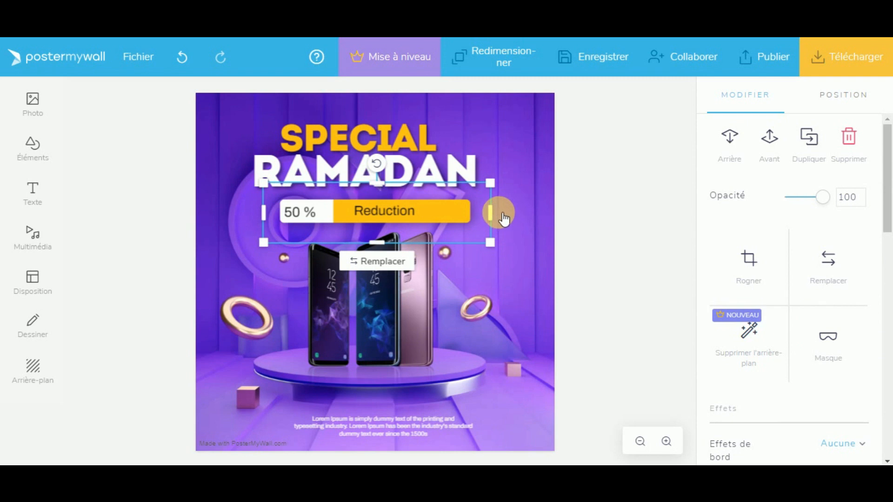
pyautogui.moveTo(498, 214); pyautogui.dragTo(465, 213)
pyautogui.click(598, 238)
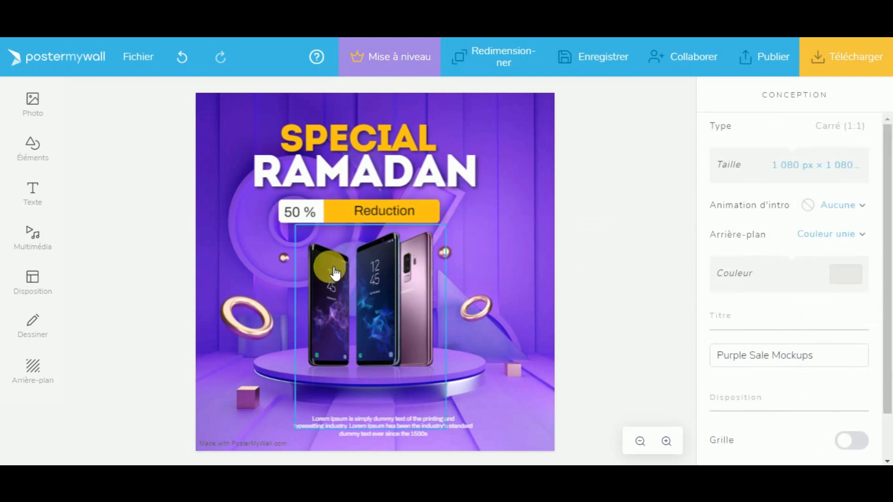
pyautogui.click(418, 302)
pyautogui.click(624, 353)
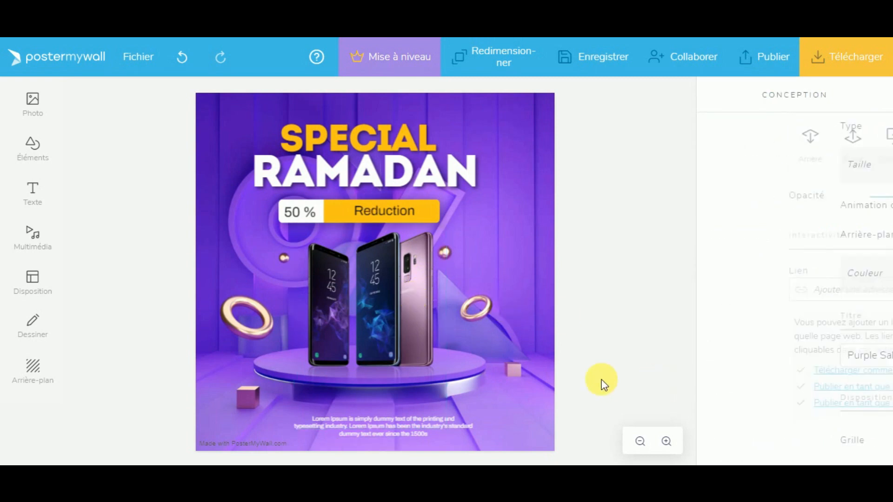
pyautogui.click(384, 427)
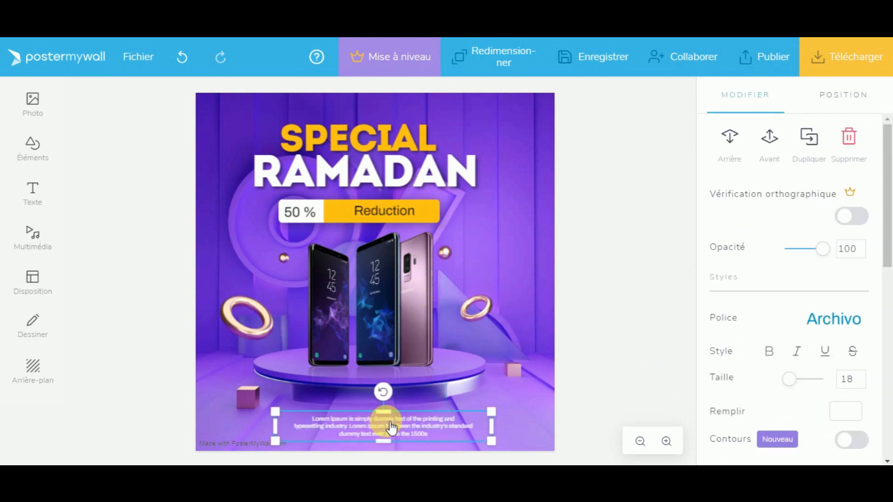
# Step: Zoom to 120% and rewrite the first lorem line as 'Offre valabre jusqu'a 20 Avril 2023'
pyautogui.doubleClick(391, 427)
pyautogui.write('D')
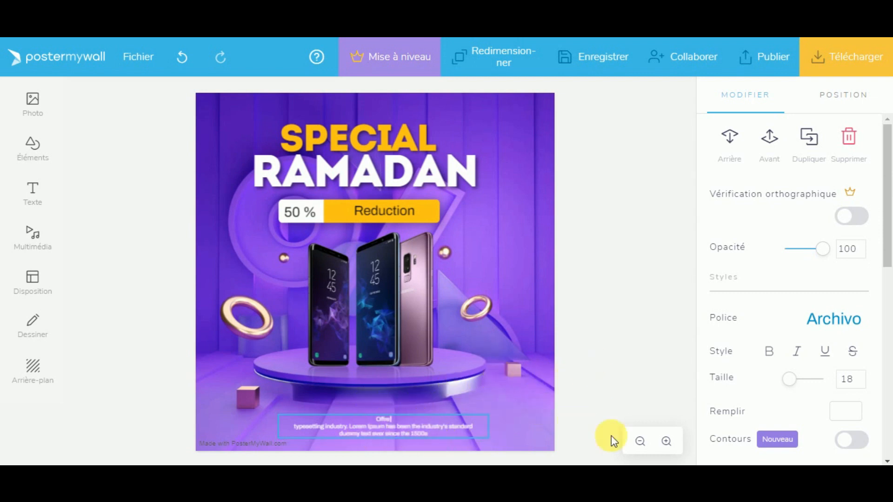
pyautogui.click(667, 442)
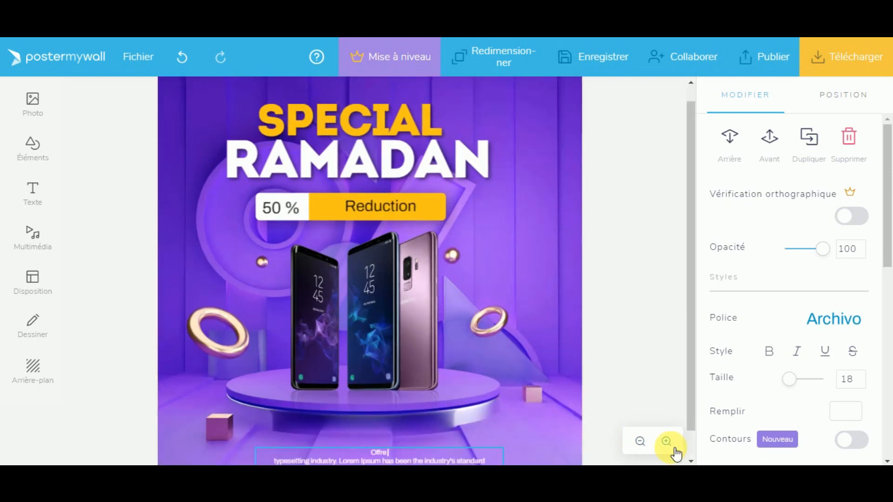
pyautogui.click(667, 442)
pyautogui.scroll(-3, 643, 345)
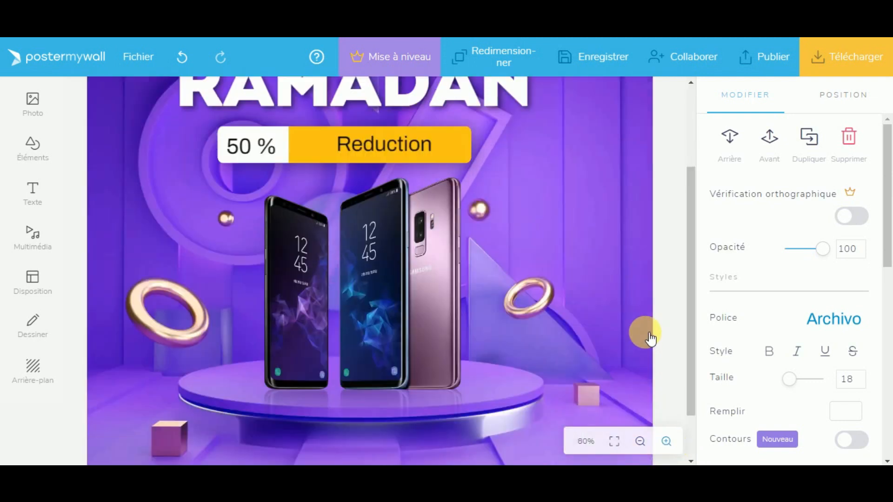
pyautogui.click(667, 442)
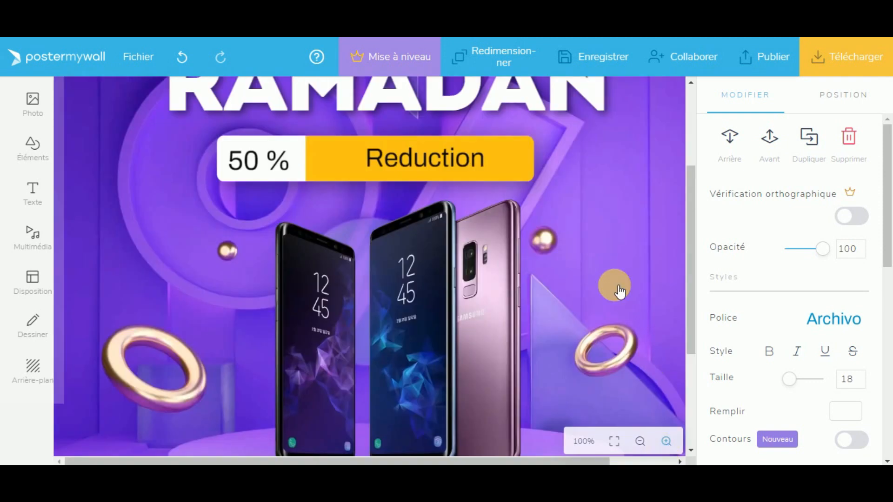
pyautogui.scroll(-5, 619, 298)
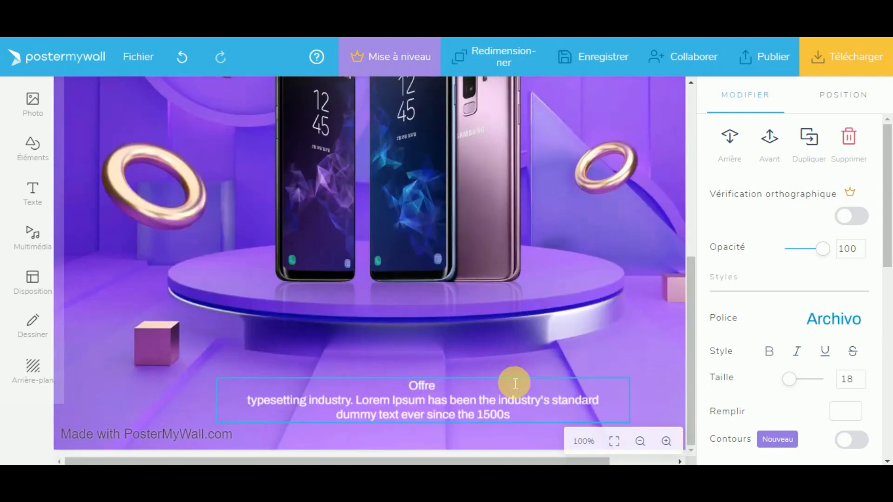
pyautogui.click(667, 442)
pyautogui.scroll(-5, 642, 365)
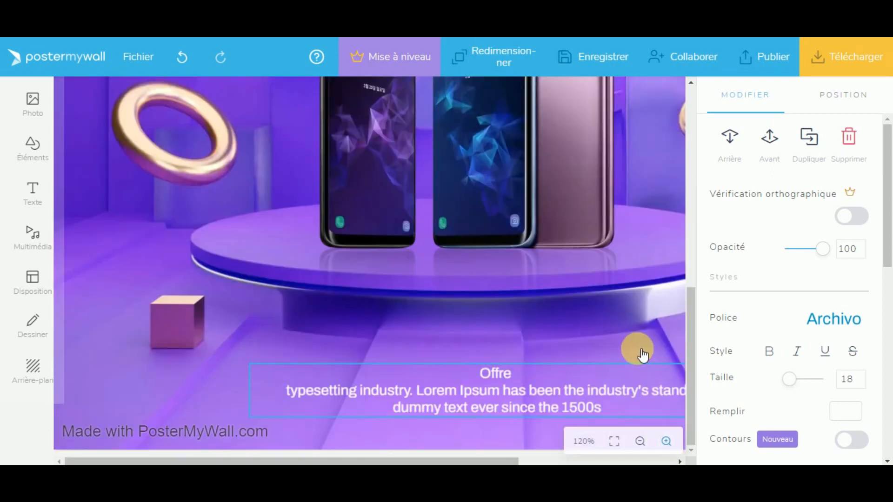
pyautogui.moveTo(484, 461); pyautogui.dragTo(532, 459)
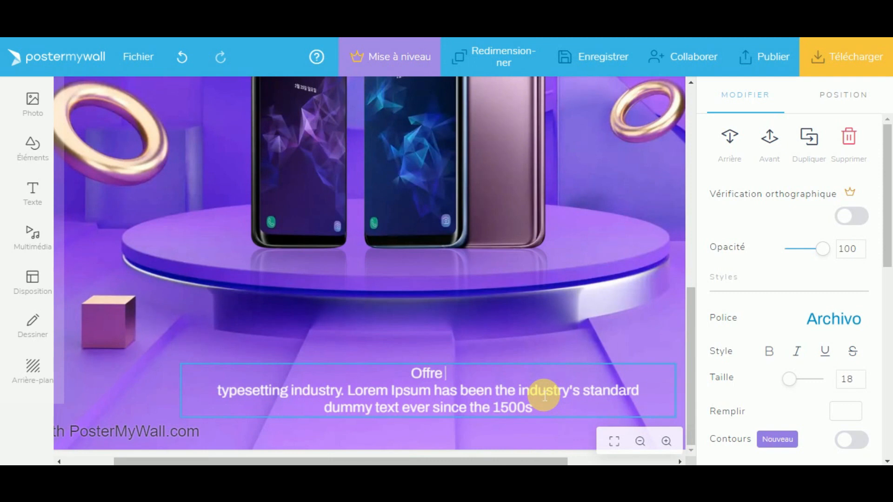
pyautogui.write('ble')
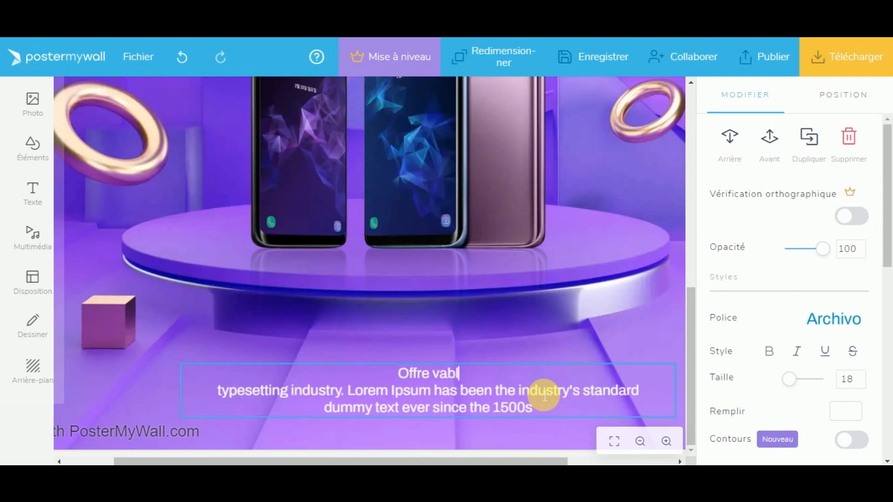
pyautogui.press('BackSpace')
pyautogui.press('BackSpace')
pyautogui.press('BackSpace')
pyautogui.write('labre ')
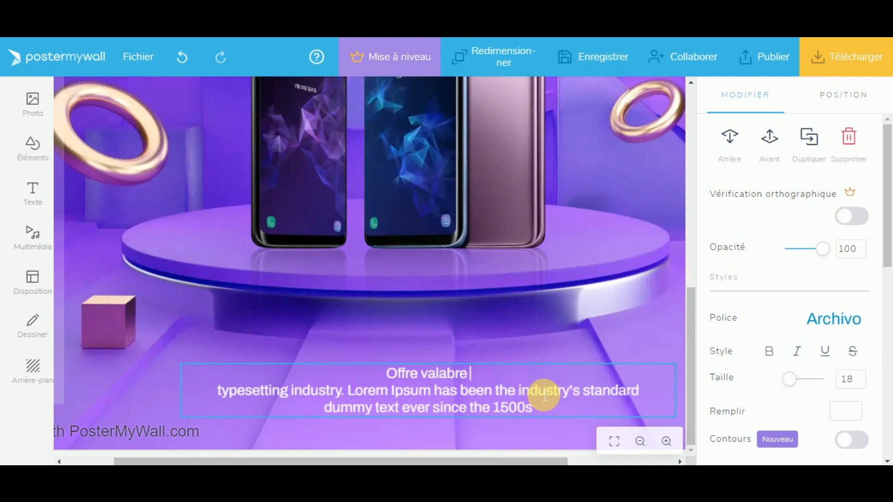
pyautogui.write("jusqu'a")
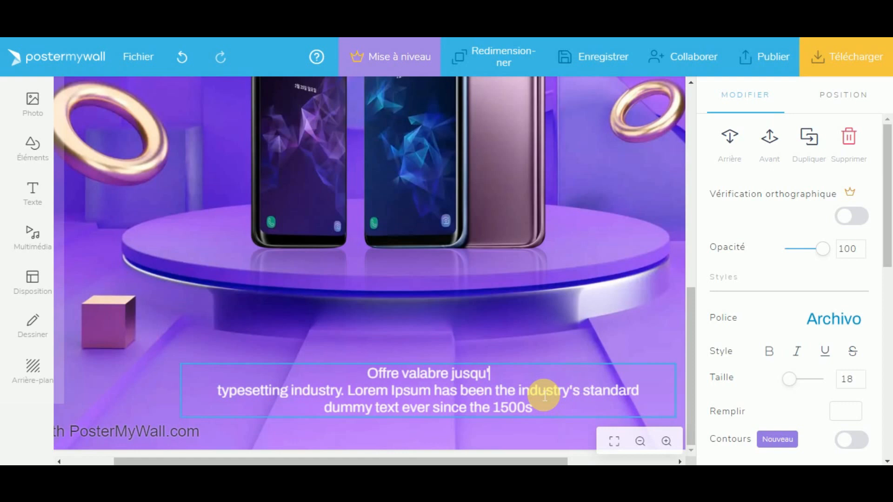
pyautogui.write(' 2')
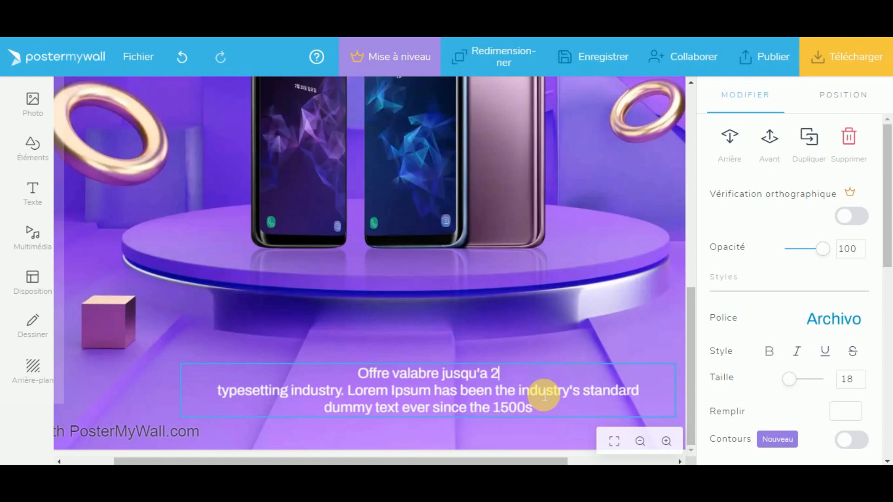
pyautogui.write('0 Avri')
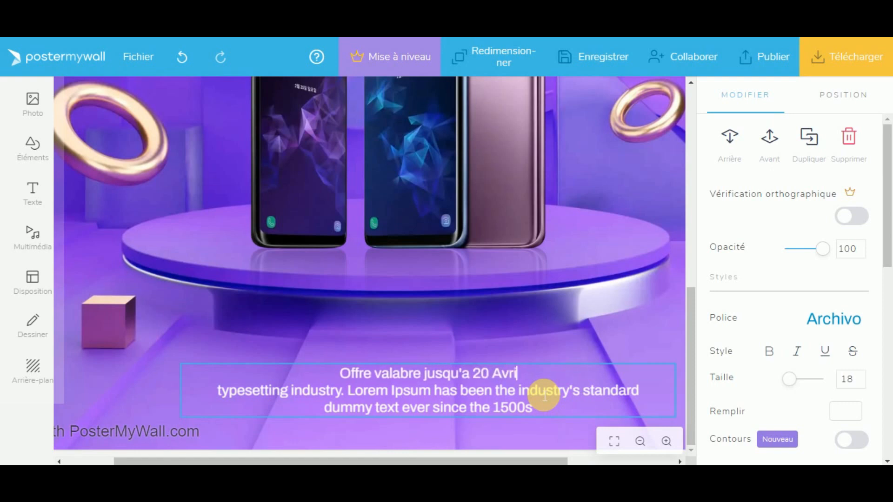
pyautogui.write('l 20')
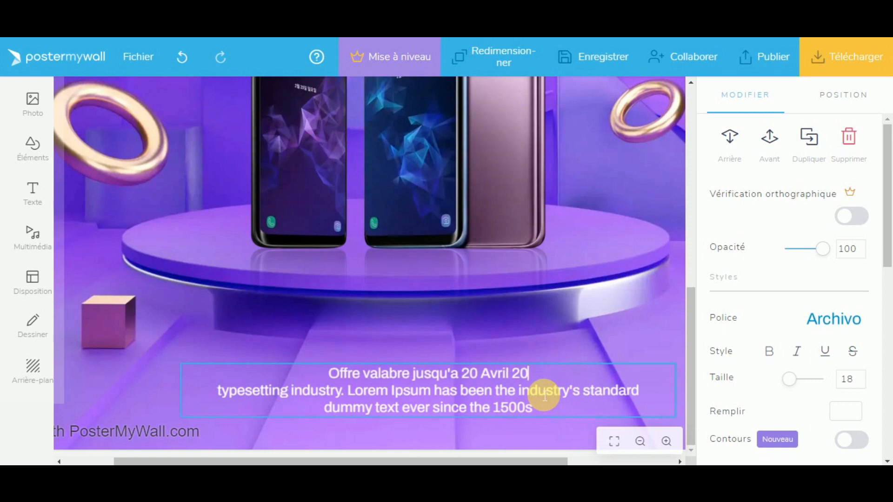
pyautogui.write('23')
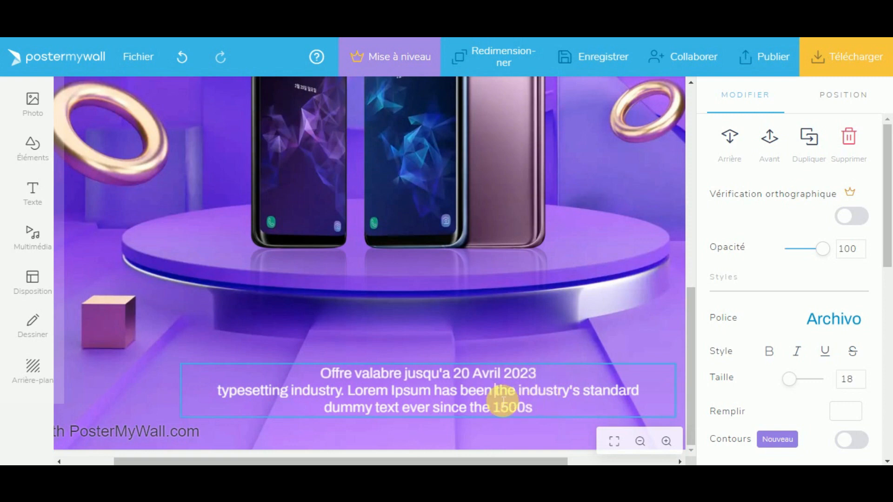
# Step: Replace the next lines with 'Disponible chez toutes nos boutique' and a 'Contactez nous' phone line
pyautogui.tripleClick(504, 399)
pyautogui.write('Dispon')
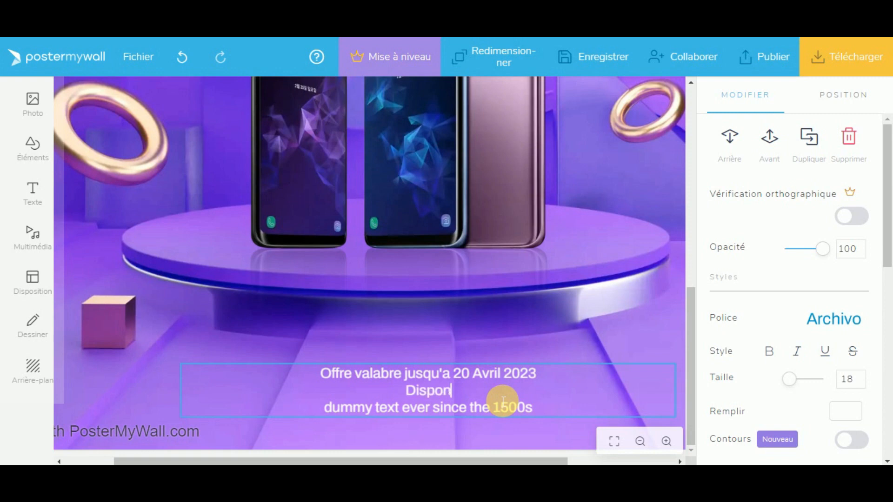
pyautogui.write('ible')
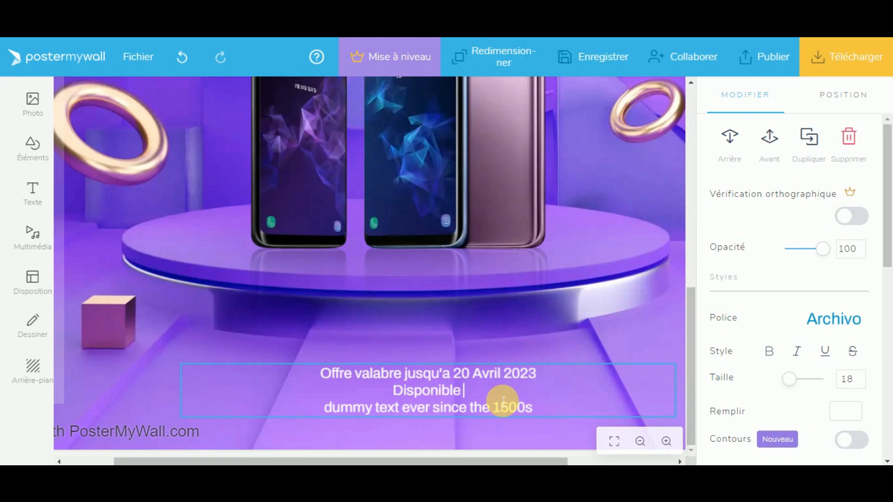
pyautogui.write(' chez')
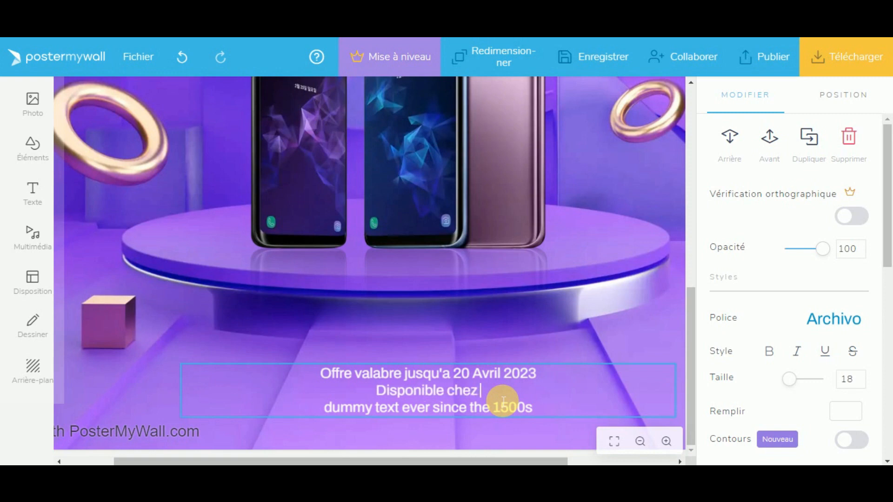
pyautogui.write(' to')
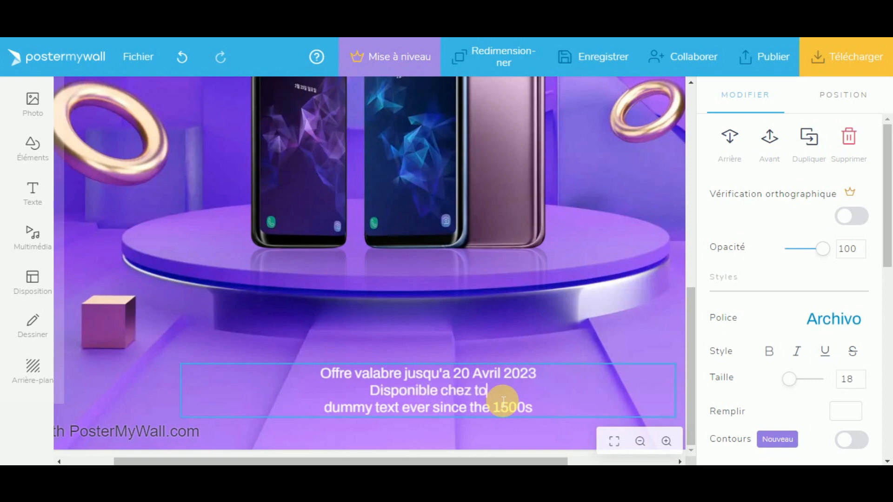
pyautogui.write('us nos')
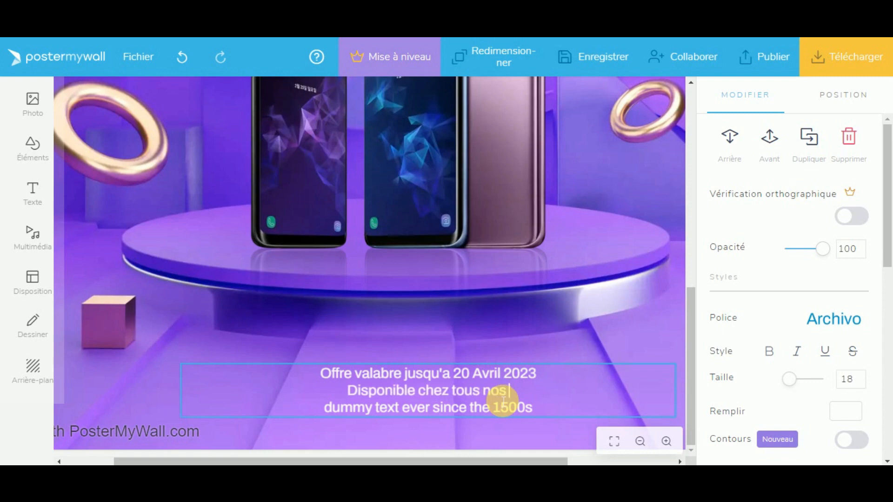
pyautogui.press('BackSpace')
pyautogui.press('BackSpace')
pyautogui.press('BackSpace')
pyautogui.press('BackSpace')
pyautogui.press('BackSpace')
pyautogui.press('BackSpace')
pyautogui.write('tes n')
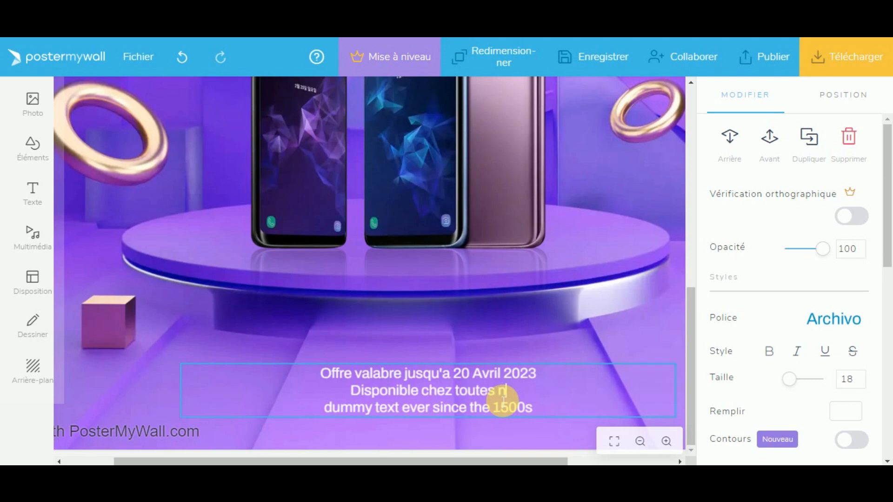
pyautogui.write('os boutique')
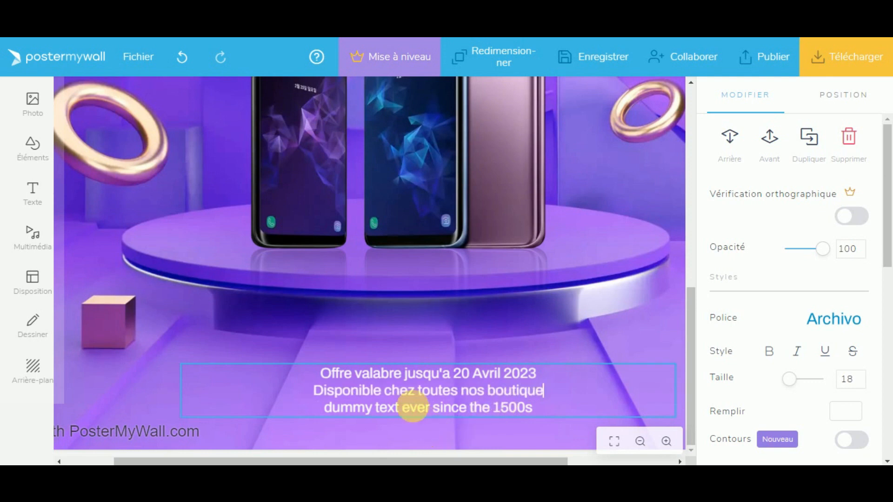
pyautogui.tripleClick(416, 409)
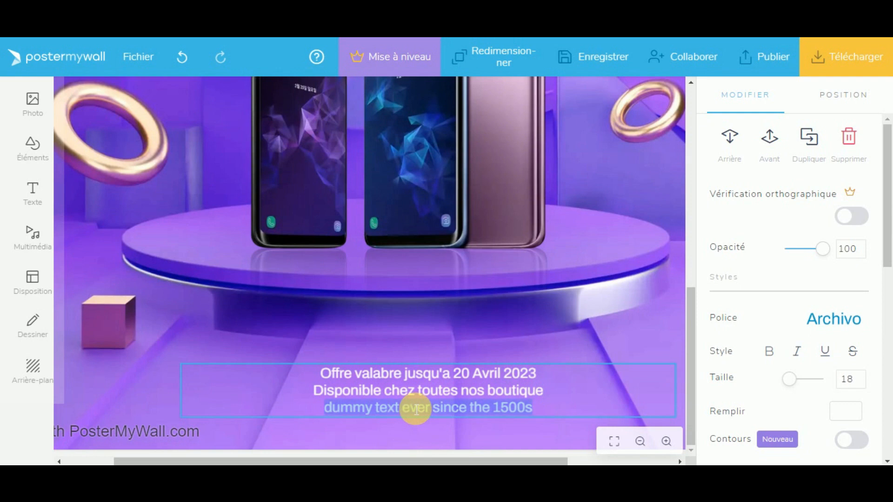
pyautogui.write('Cont')
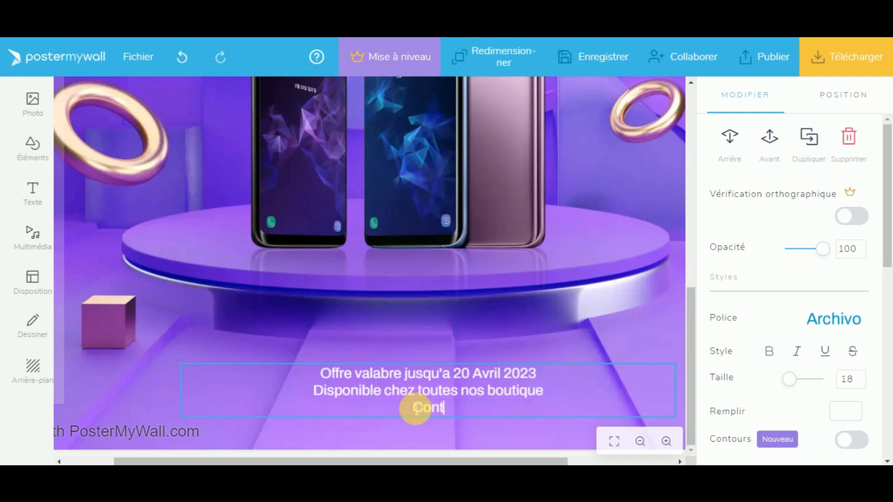
pyautogui.write('actez nous')
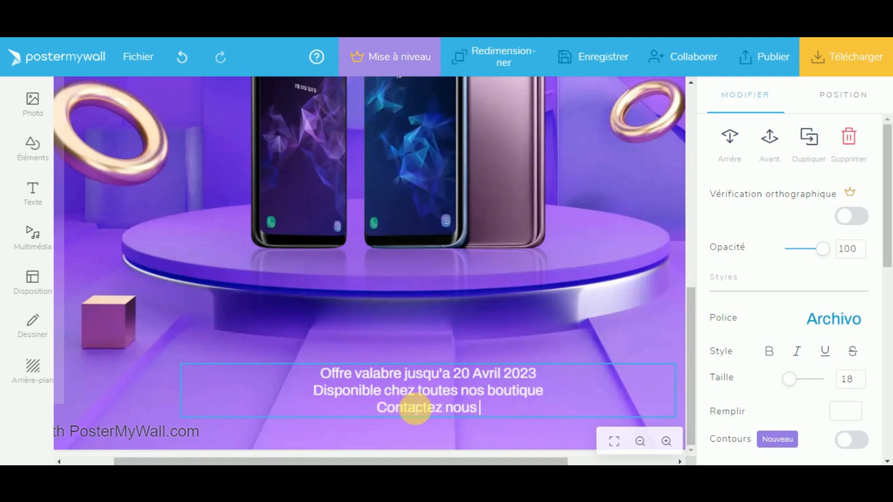
pyautogui.write(' : 78')
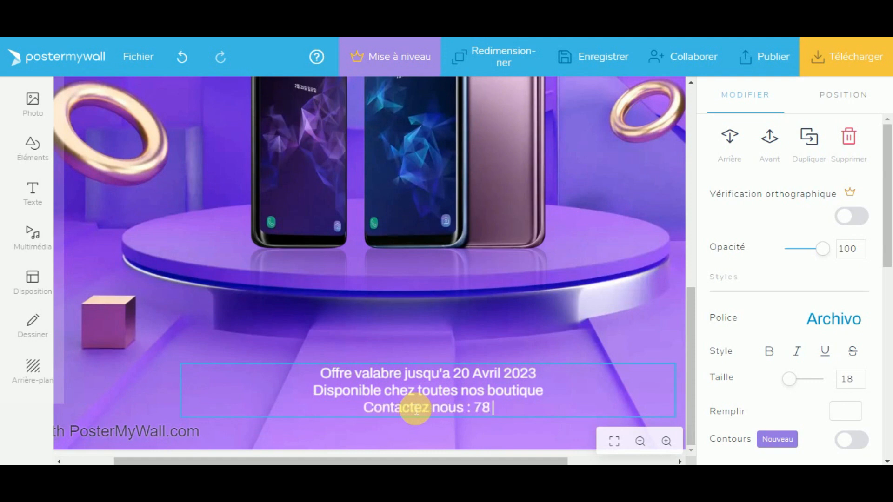
pyautogui.write(' 000 00 00')
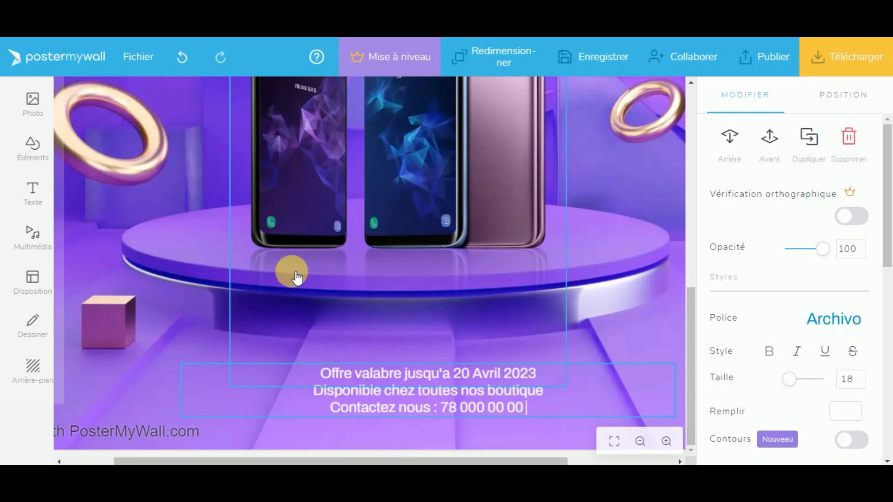
# Step: Zoom out to the whole poster and set the bottom offer text to size 20
pyautogui.click(640, 441)
pyautogui.click(640, 441)
pyautogui.click(640, 441)
pyautogui.click(620, 291)
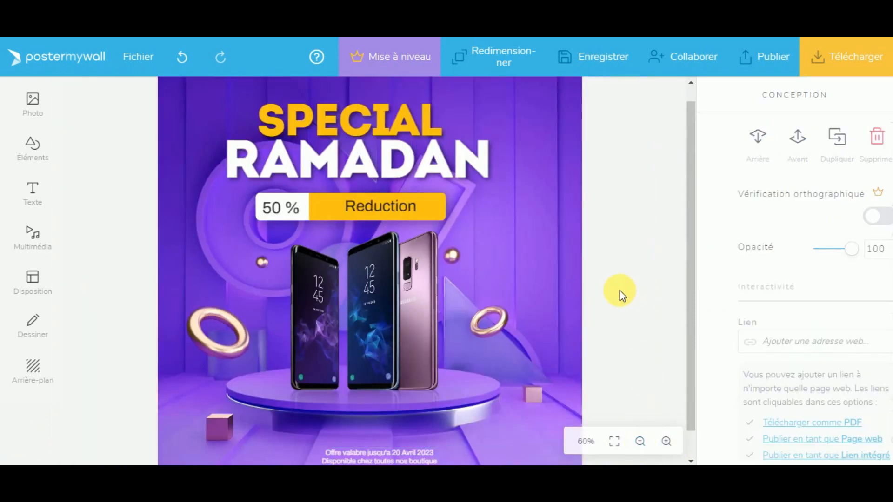
pyautogui.scroll(-2, 603, 389)
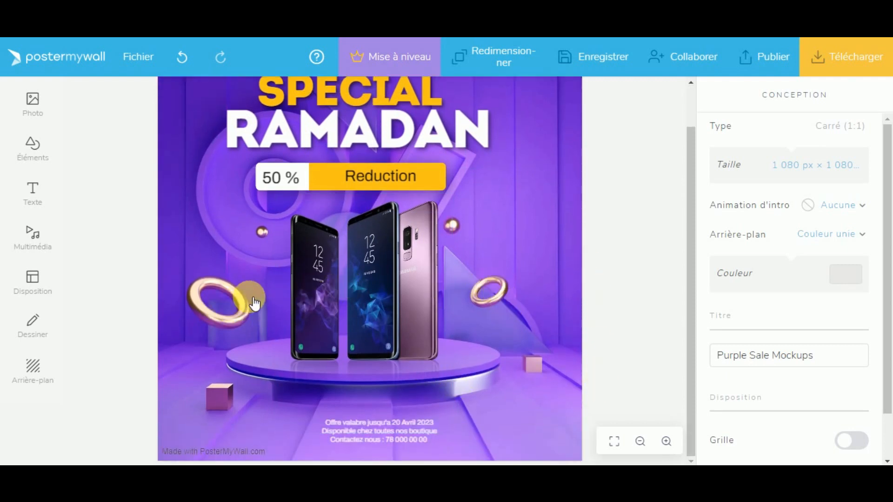
pyautogui.scroll(2, 605, 302)
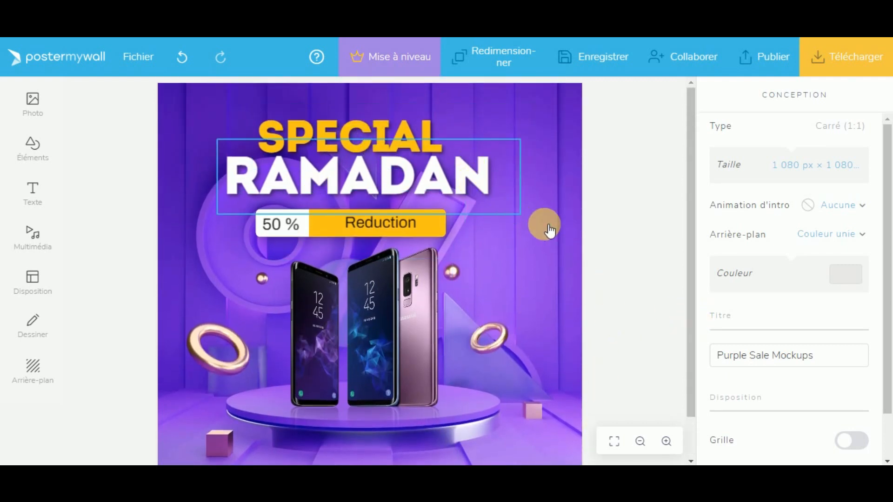
pyautogui.scroll(-2, 572, 279)
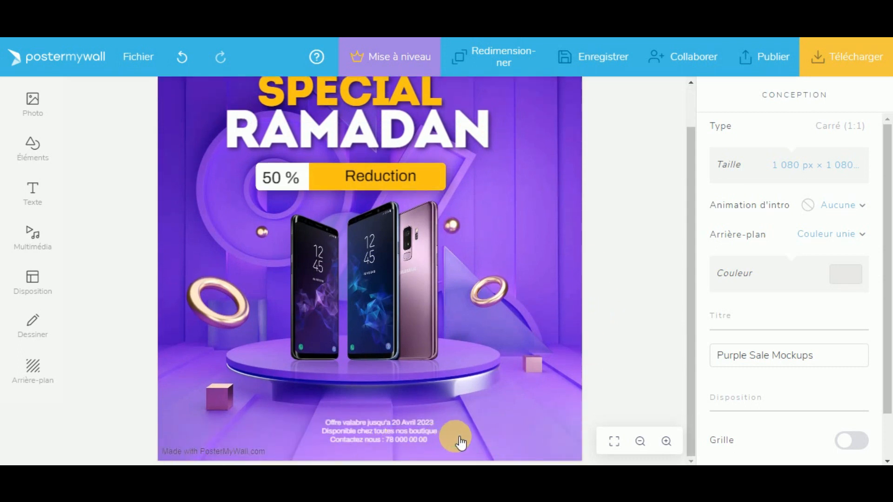
pyautogui.click(418, 442)
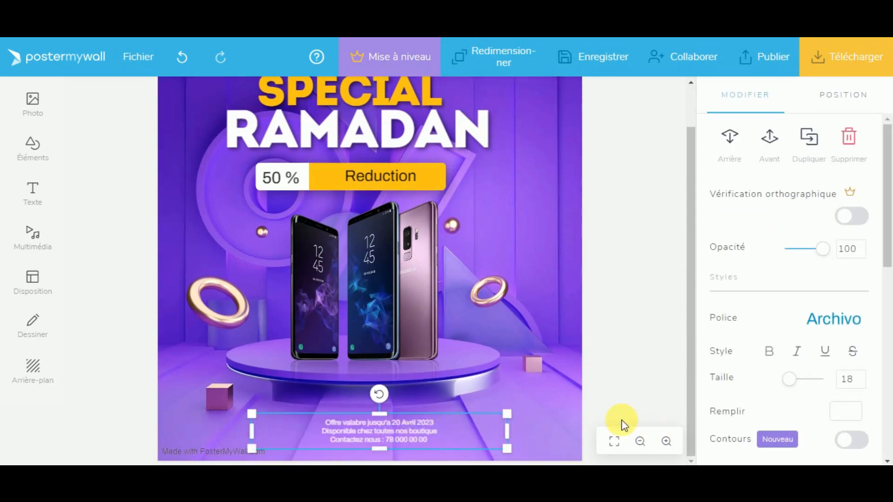
pyautogui.click(849, 382)
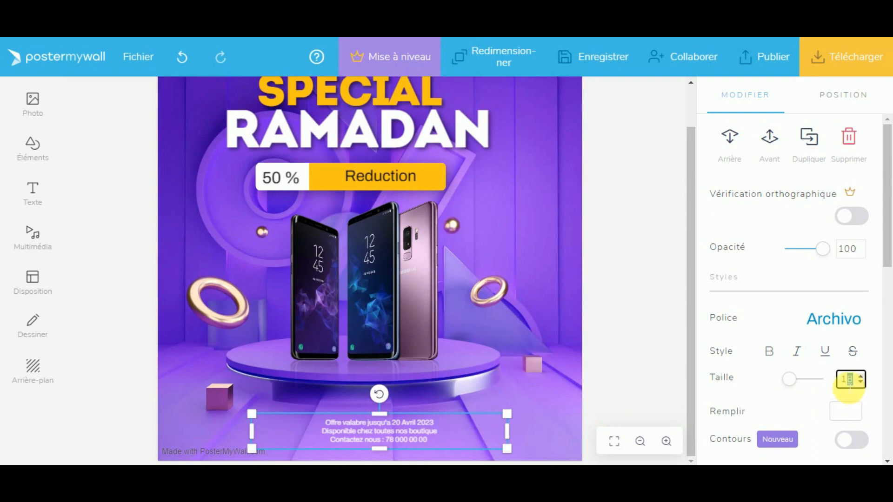
pyautogui.write('20')
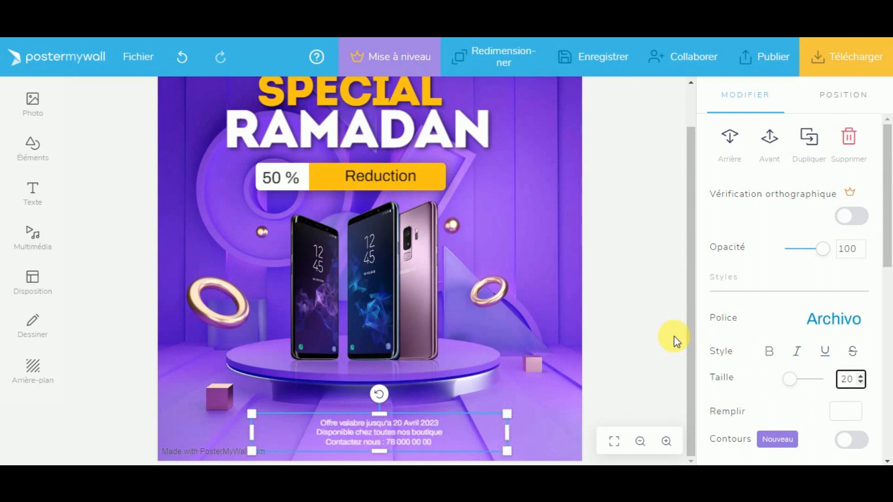
pyautogui.click(639, 336)
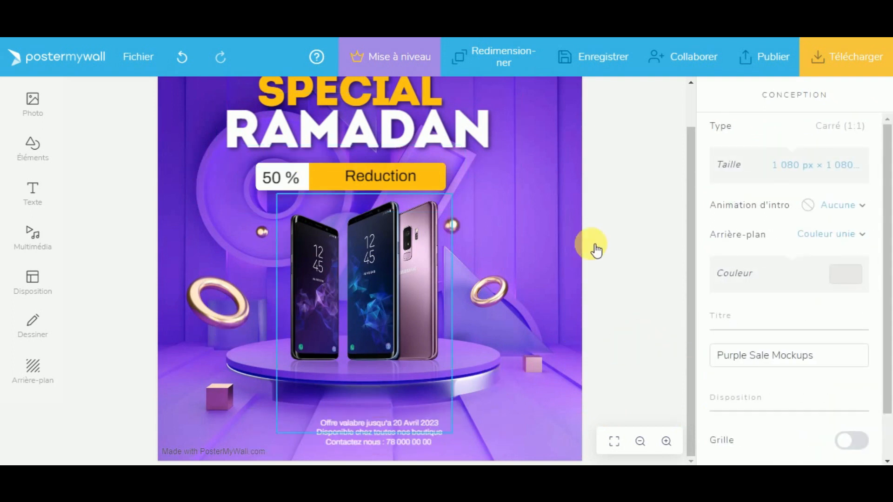
# Step: Review the finished poster, then use Fichier > Nouveau to return to the template gallery
pyautogui.scroll(2, 208, 147)
pyautogui.scroll(-2, 490, 252)
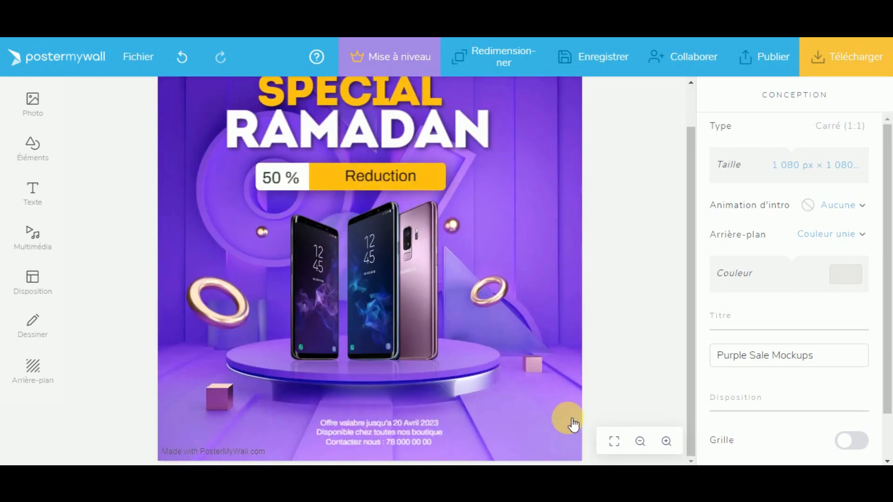
pyautogui.click(543, 282)
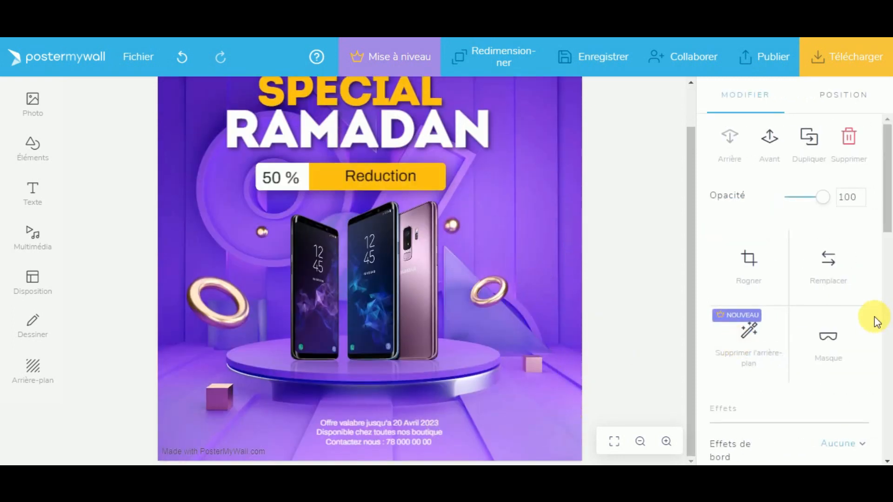
pyautogui.scroll(-6, 809, 353)
pyautogui.scroll(-5, 791, 356)
pyautogui.scroll(2, 484, 219)
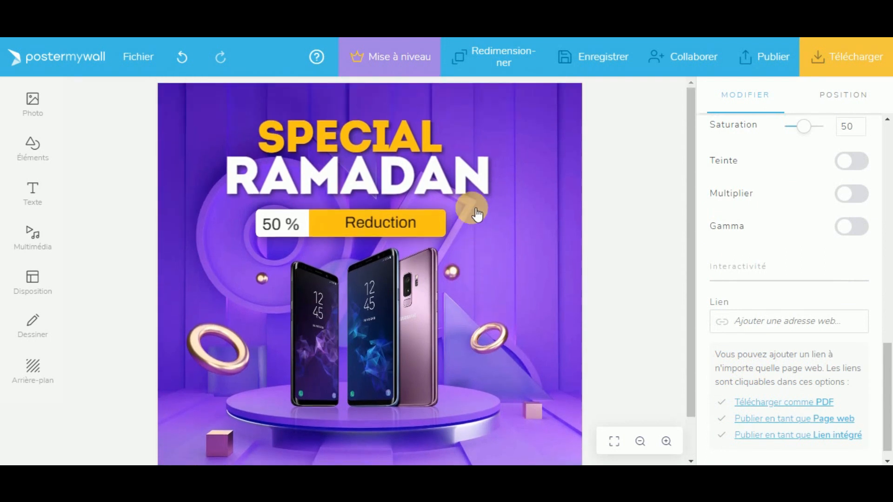
pyautogui.scroll(-2, 548, 284)
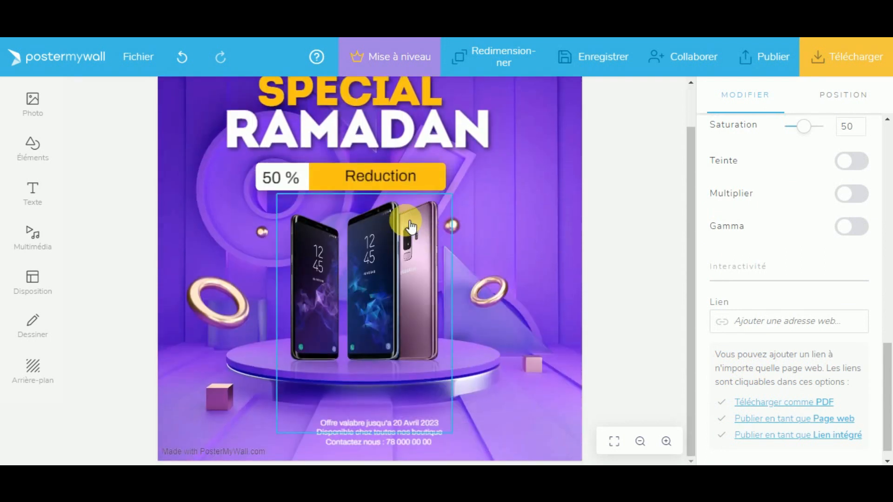
pyautogui.click(138, 57)
pyautogui.click(145, 99)
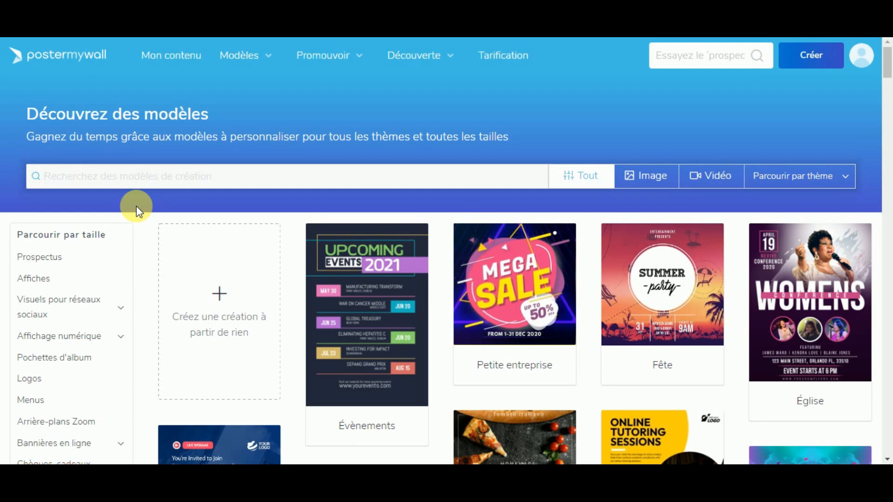
# Step: Search templates for 'pc sale' and scroll through the results
pyautogui.write('pc')
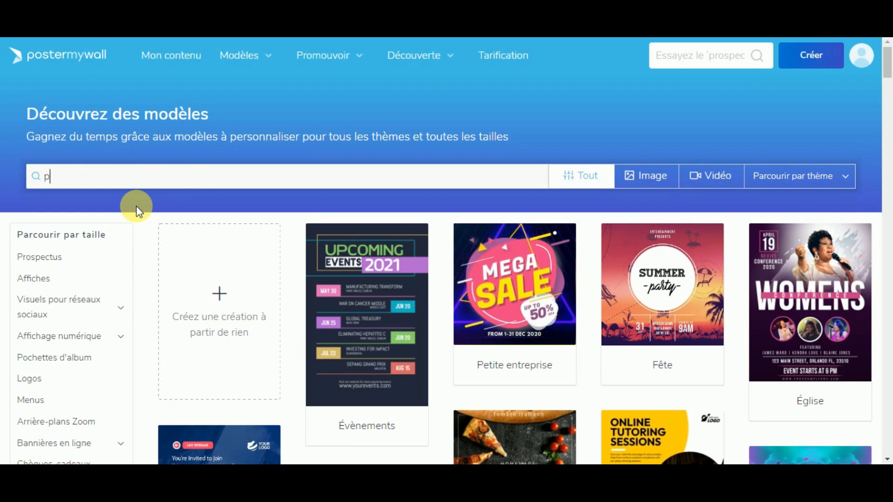
pyautogui.write(' sa')
pyautogui.press('Return')
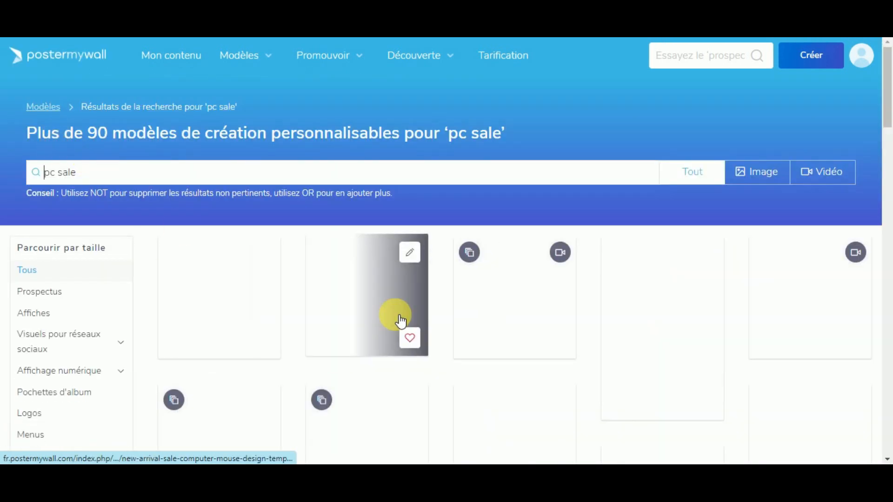
pyautogui.scroll(-1, 401, 321)
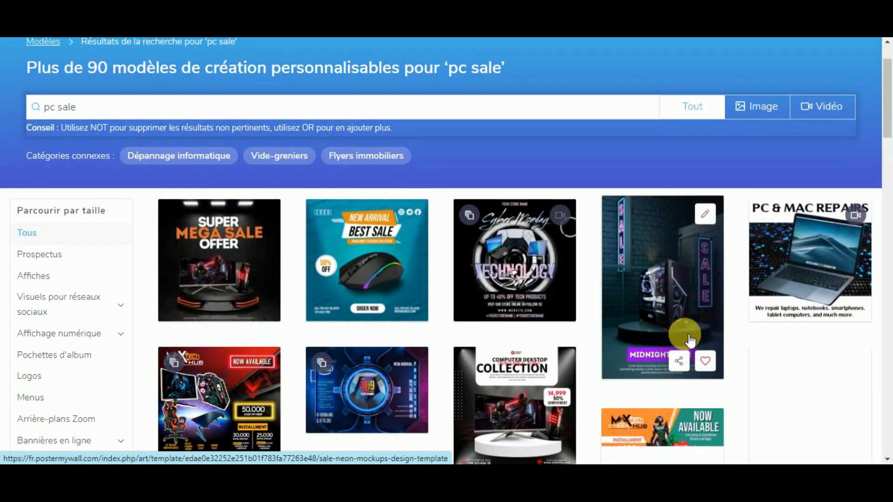
pyautogui.scroll(-2, 413, 382)
pyautogui.scroll(-1, 575, 355)
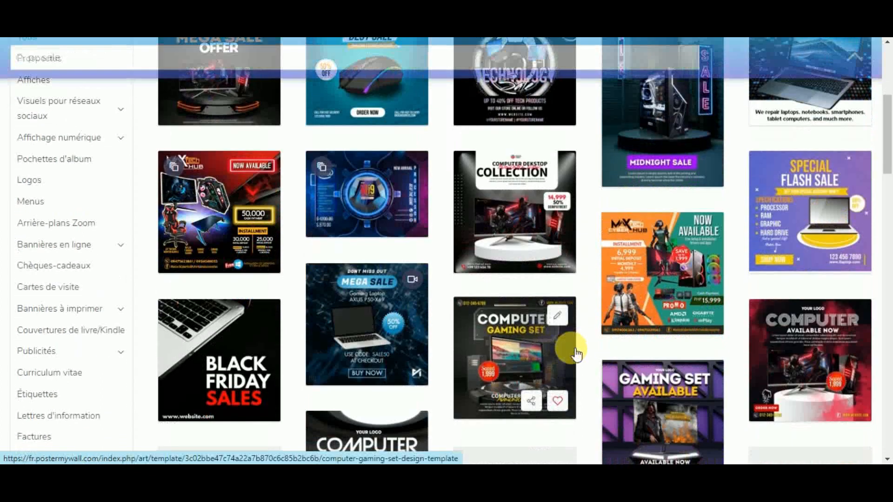
pyautogui.scroll(-2, 577, 355)
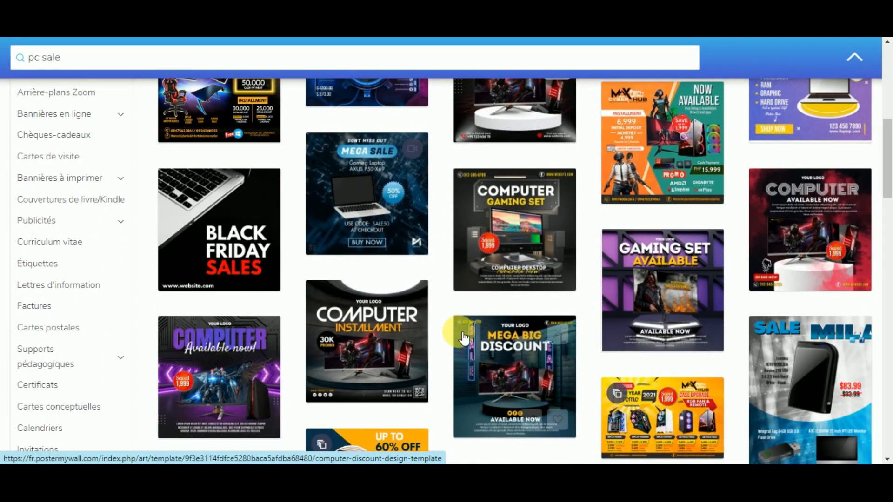
pyautogui.scroll(-1, 447, 377)
pyautogui.scroll(-2, 446, 368)
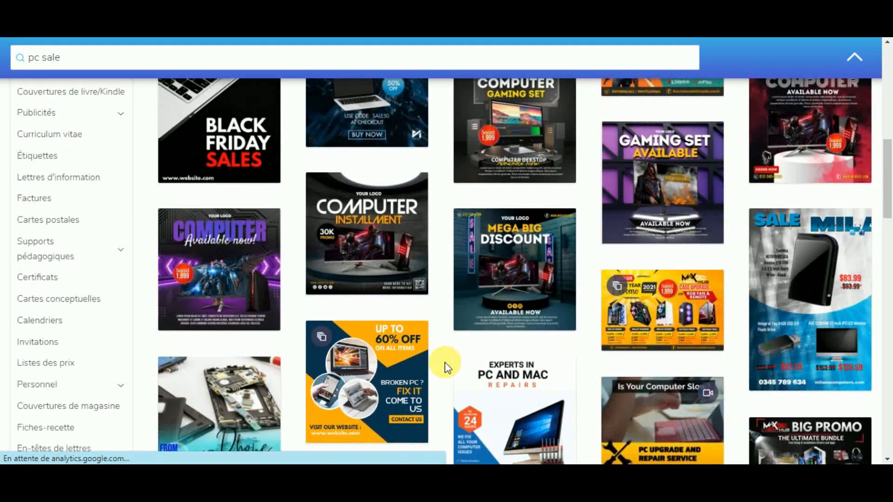
pyautogui.scroll(-6, 440, 354)
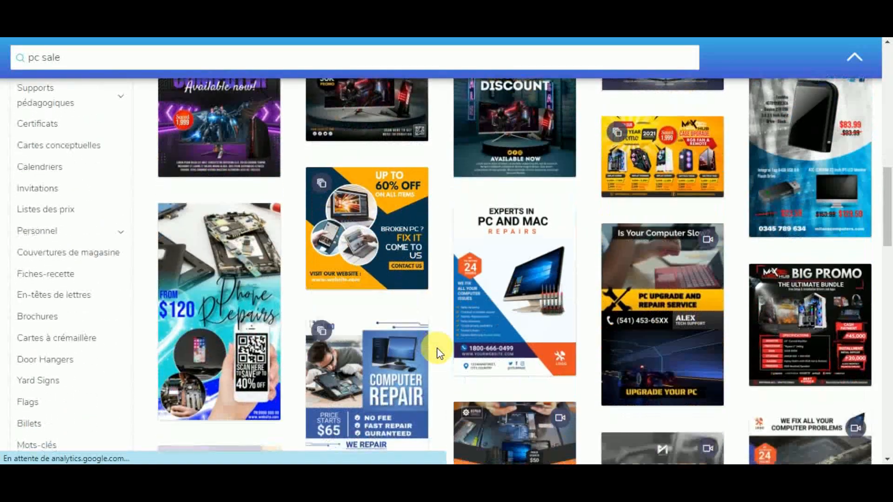
pyautogui.moveTo(328, 166)
pyautogui.scroll(-6, 465, 325)
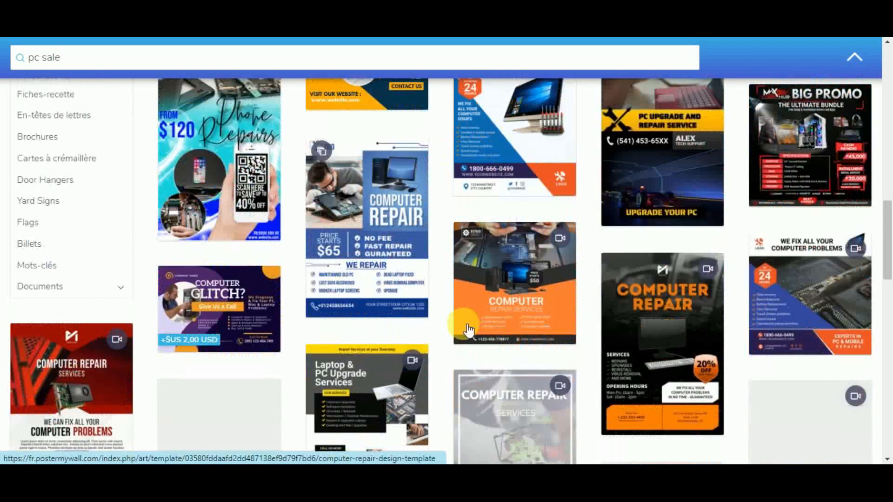
pyautogui.scroll(-2, 467, 341)
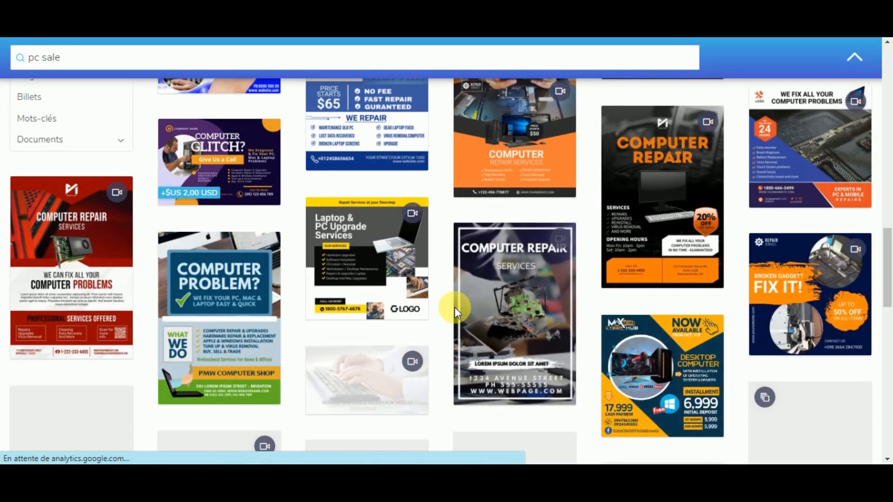
pyautogui.scroll(2, 433, 305)
pyautogui.scroll(12, 431, 305)
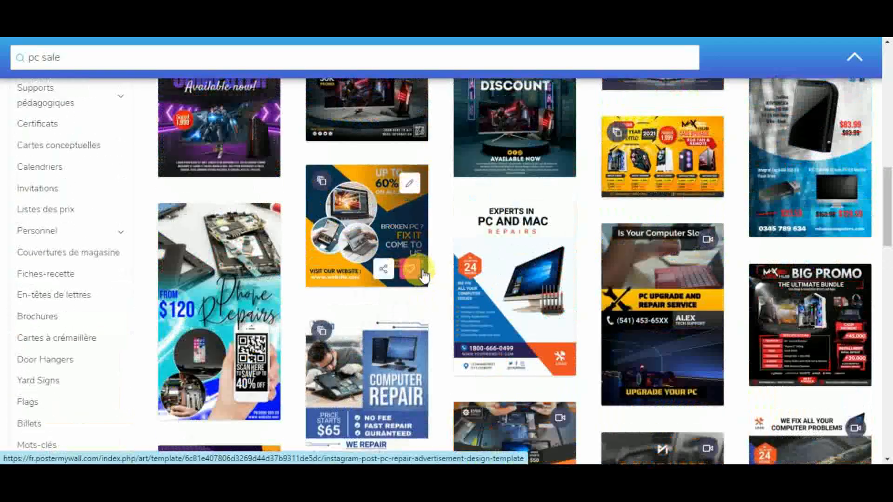
pyautogui.scroll(4, 401, 279)
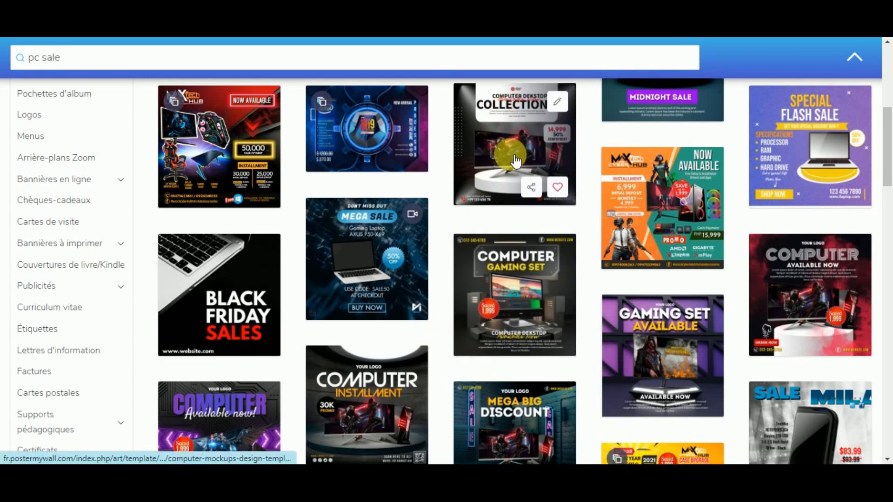
# Step: Search for 'tv sale' and preview the Smart TV Discount template
pyautogui.click(39, 56)
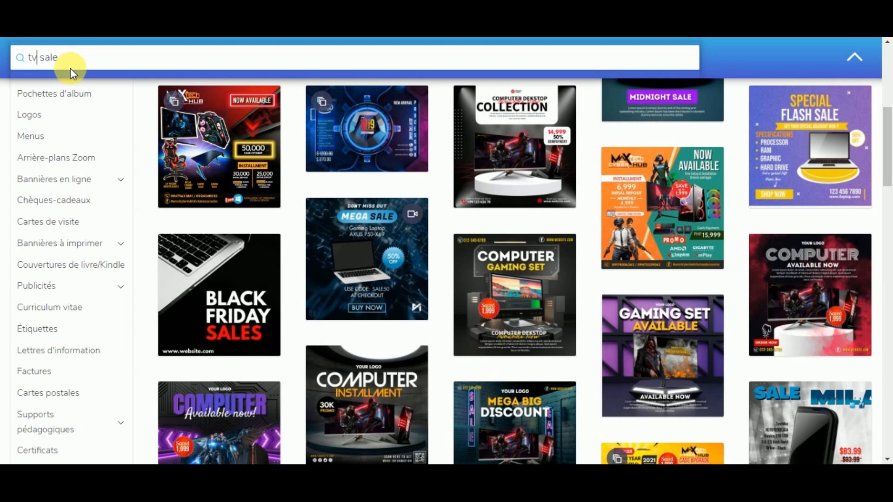
pyautogui.write('tv sale')
pyautogui.press('Return')
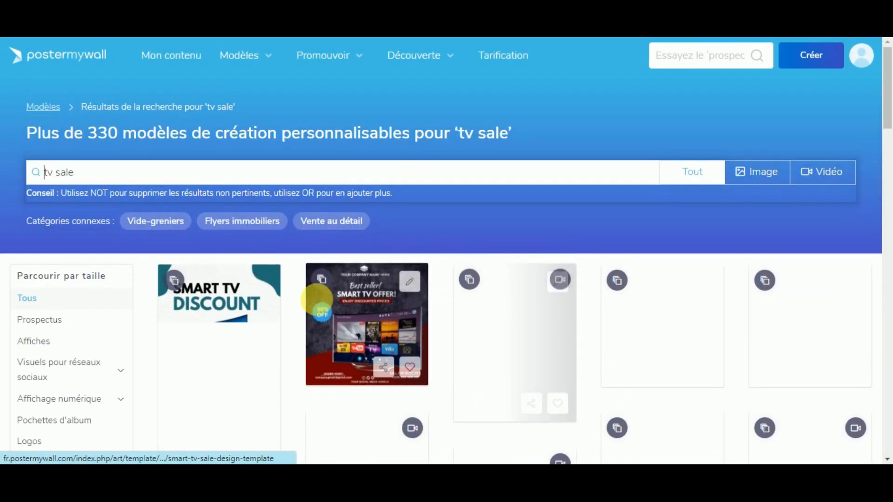
pyautogui.scroll(-3, 316, 307)
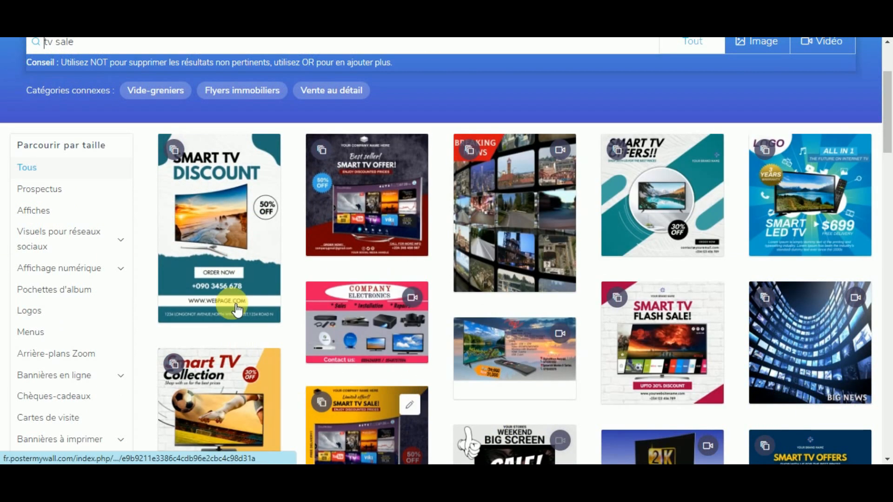
pyautogui.click(218, 192)
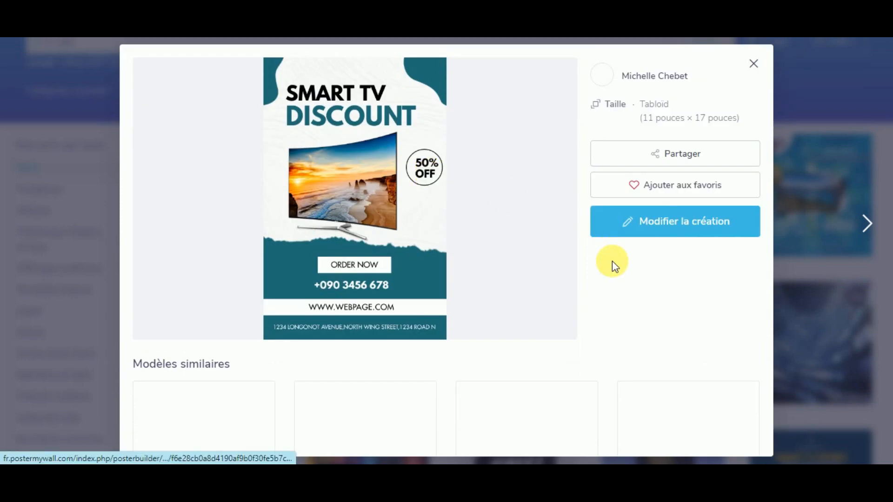
# Step: Open the Smart TV Discount flyer in the editor and select its SMART TV and DISCOUNT headings
pyautogui.click(677, 231)
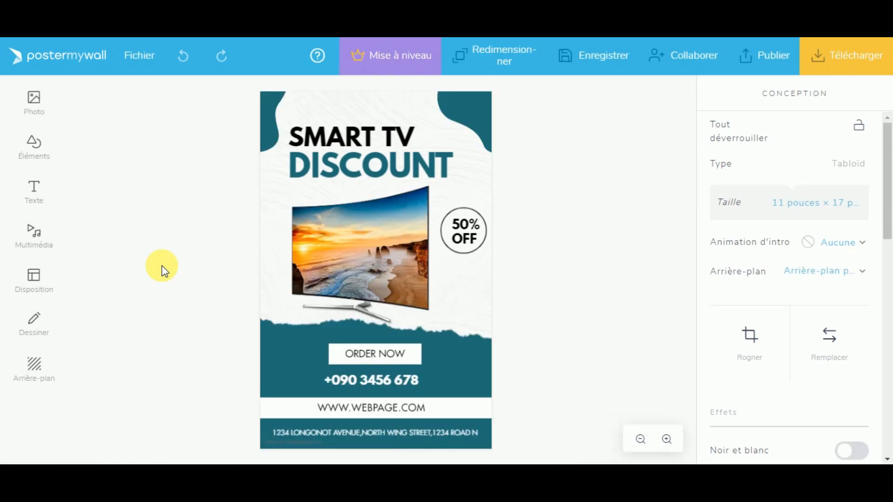
pyautogui.click(343, 135)
pyautogui.doubleClick(349, 138)
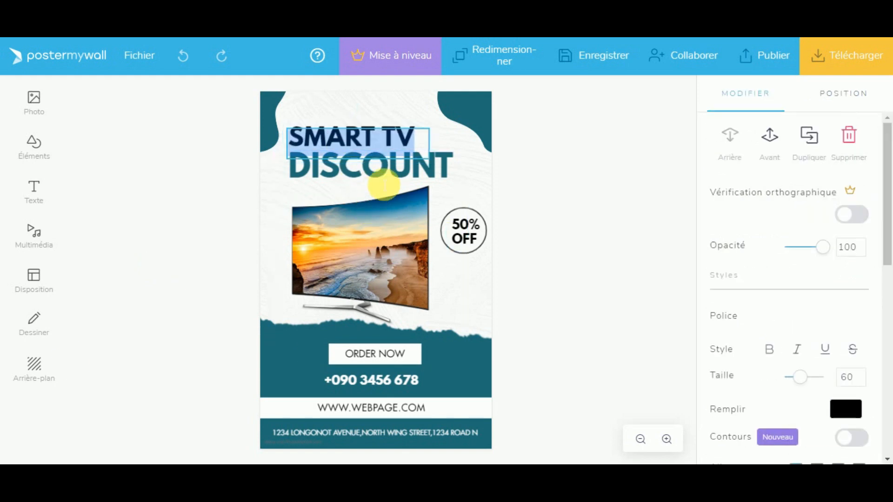
pyautogui.click(383, 173)
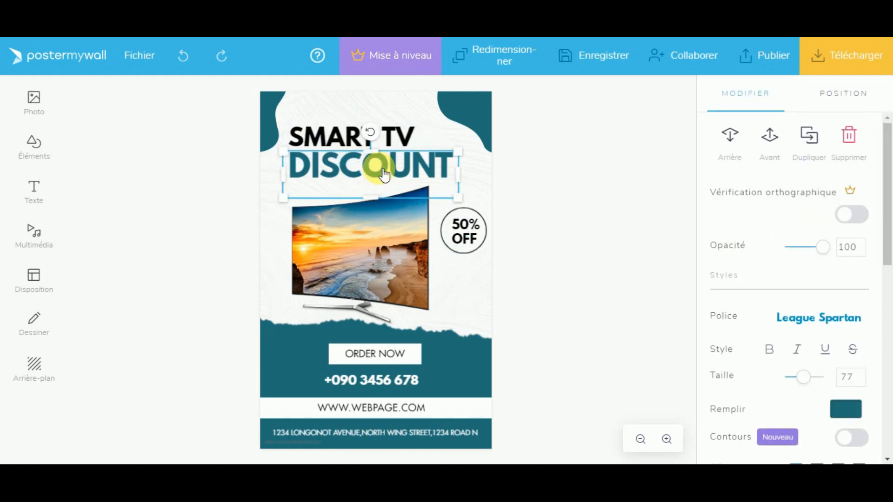
pyautogui.click(614, 275)
# Step: Inspect the ORDER NOW text, phone and address lines, 50% OFF badge and TV image
pyautogui.click(378, 367)
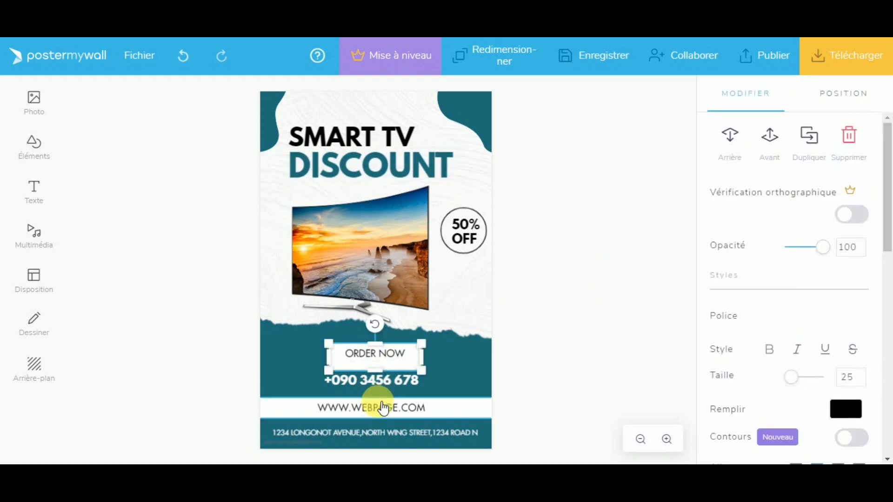
pyautogui.click(382, 391)
pyautogui.click(370, 434)
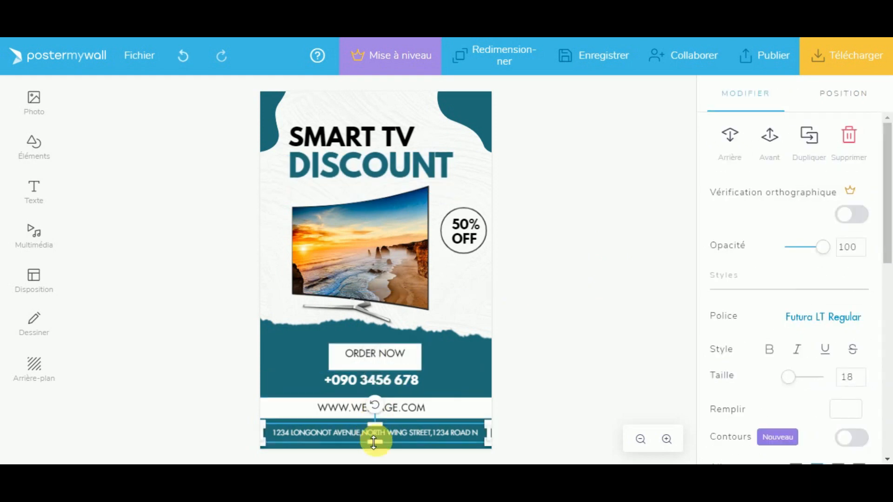
pyautogui.click(468, 243)
pyautogui.click(384, 252)
pyautogui.click(515, 273)
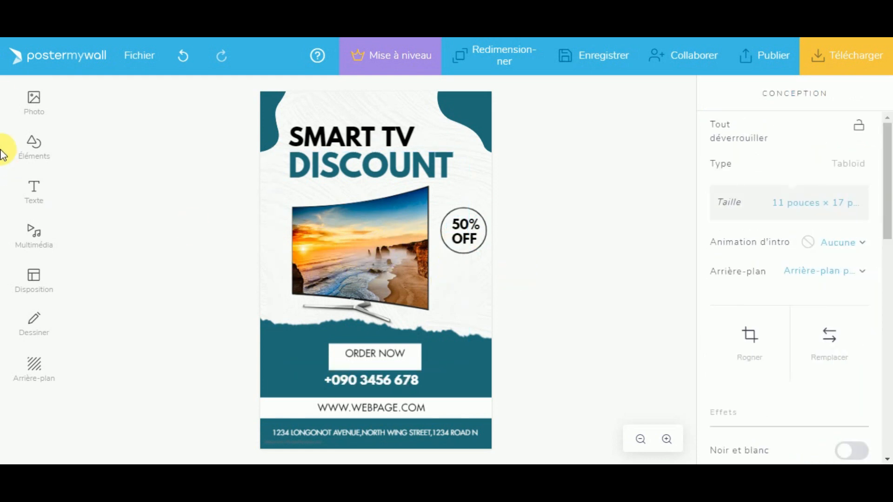
pyautogui.click(140, 56)
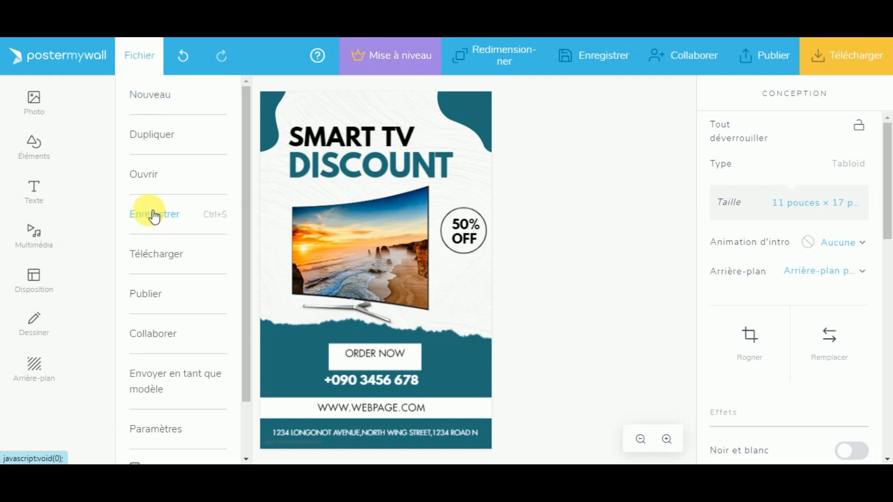
# Step: Leave the unsaved Smart TV design and search the templates for 'food sale'
pyautogui.click(160, 98)
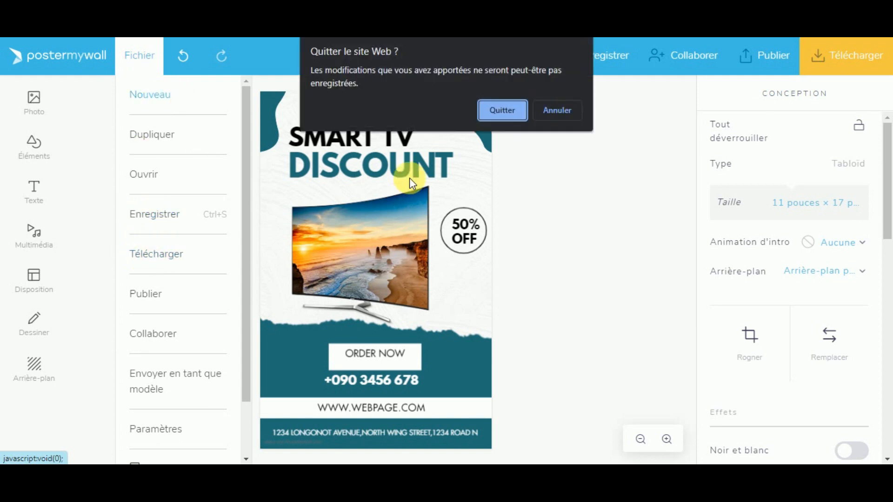
pyautogui.click(485, 114)
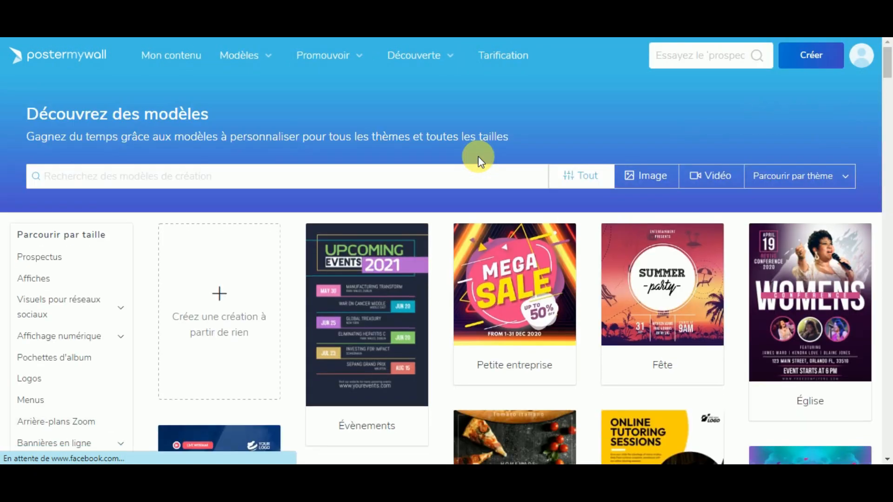
pyautogui.click(64, 179)
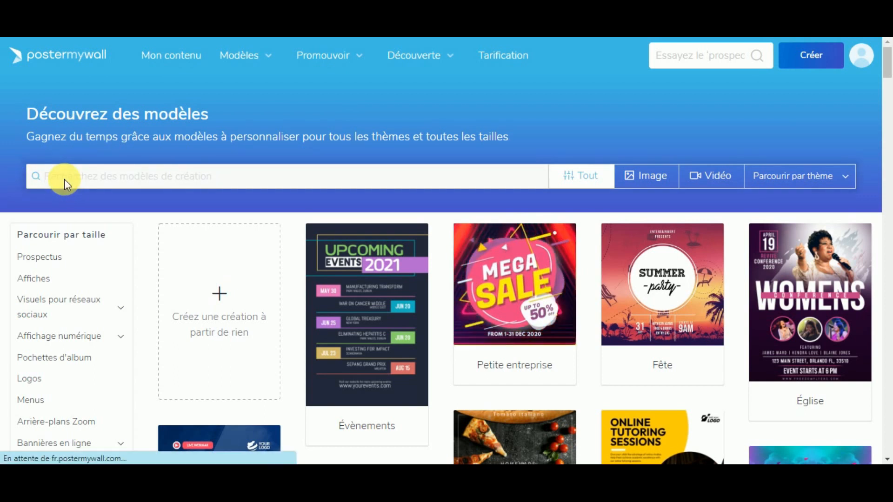
pyautogui.write('food sal')
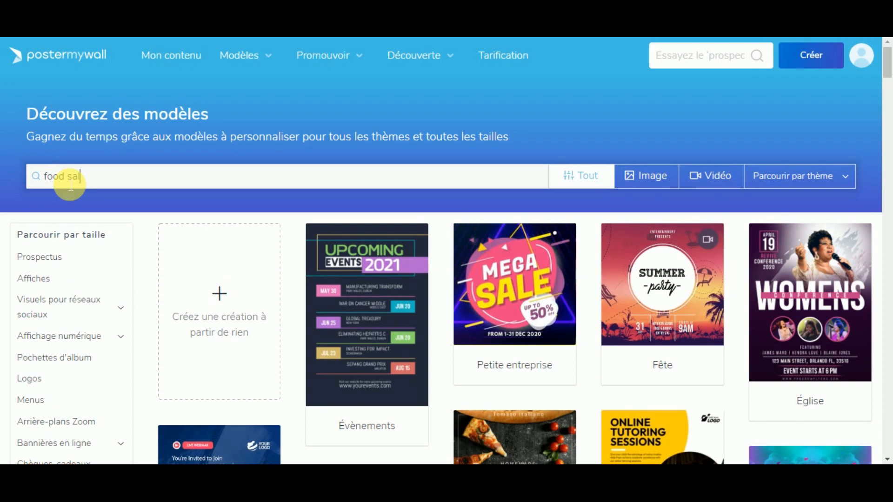
pyautogui.press('Return')
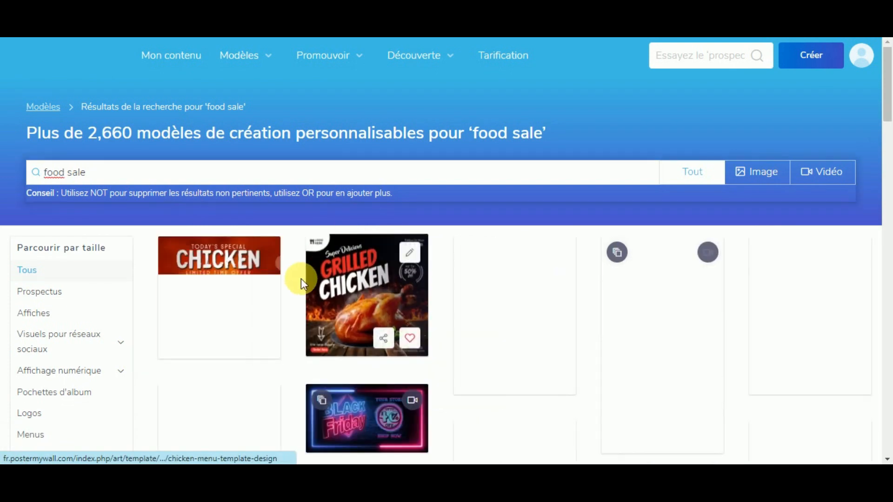
# Step: Scroll deep into the food sale results past the Taco, Pizza and Noodles designs
pyautogui.scroll(-2, 300, 284)
pyautogui.scroll(-3, 399, 247)
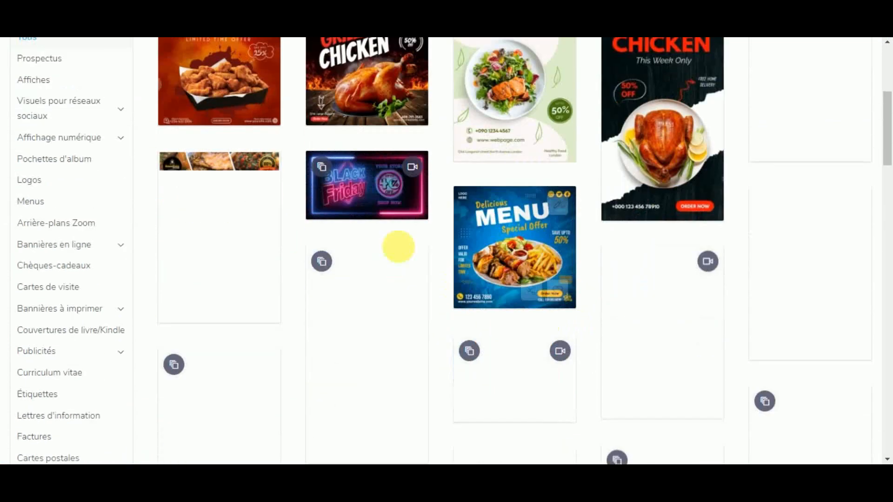
pyautogui.scroll(-3, 442, 285)
pyautogui.scroll(1, 425, 265)
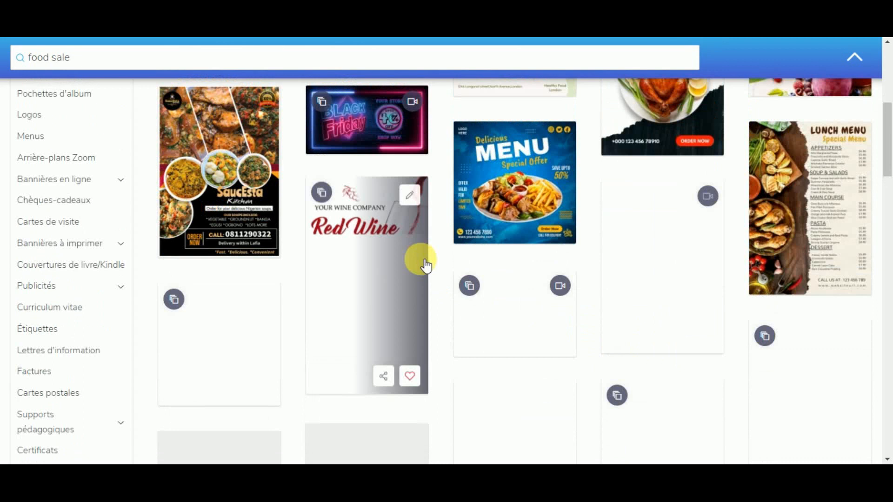
pyautogui.scroll(-3, 455, 326)
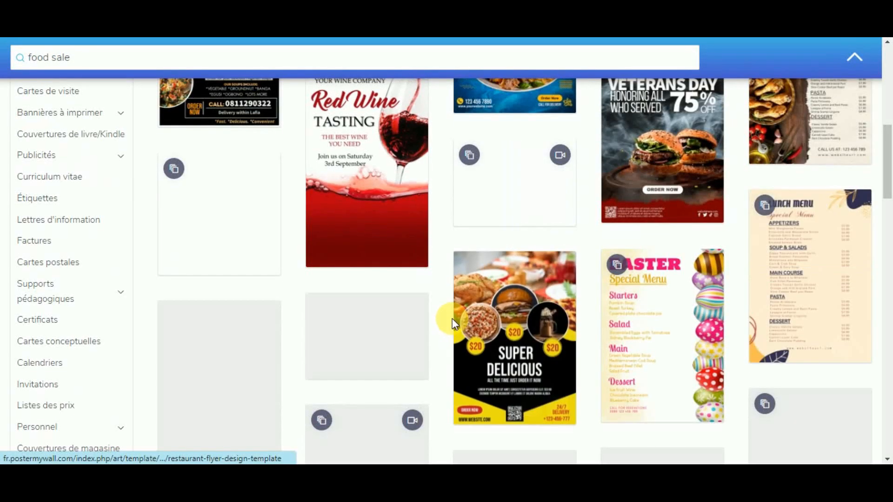
pyautogui.scroll(-5, 452, 321)
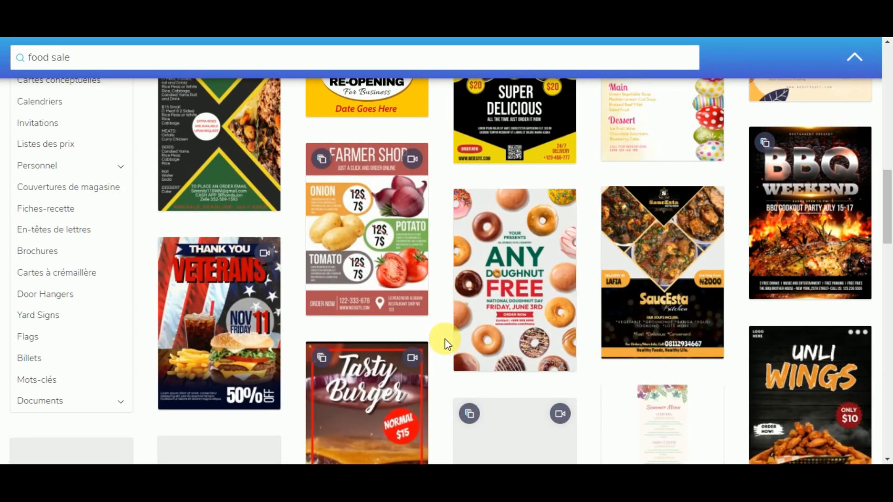
pyautogui.scroll(-1, 437, 331)
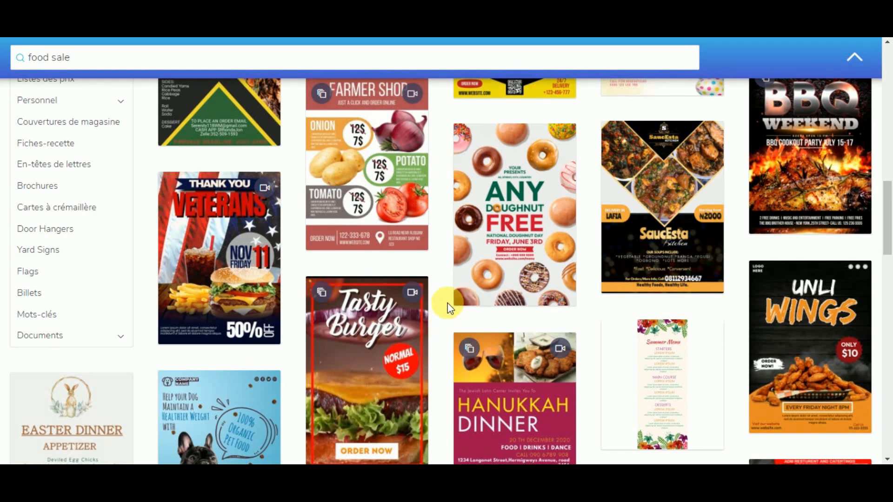
pyautogui.scroll(10, 329, 219)
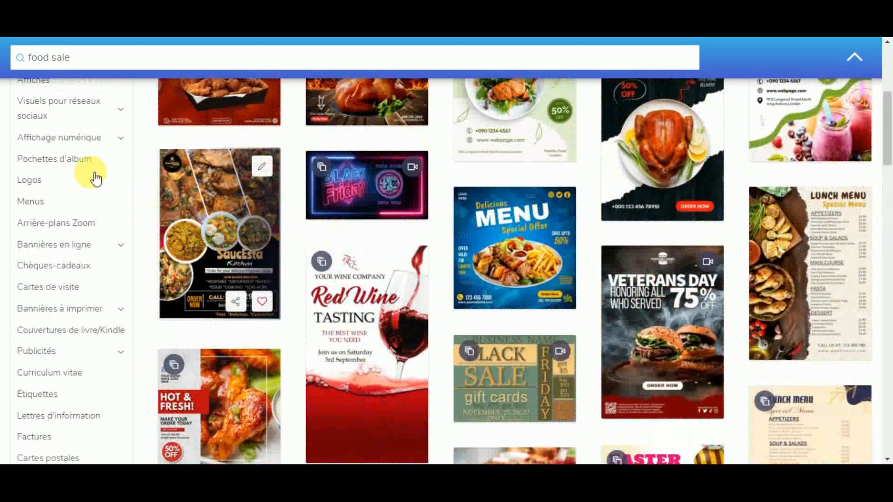
pyautogui.scroll(5, 298, 172)
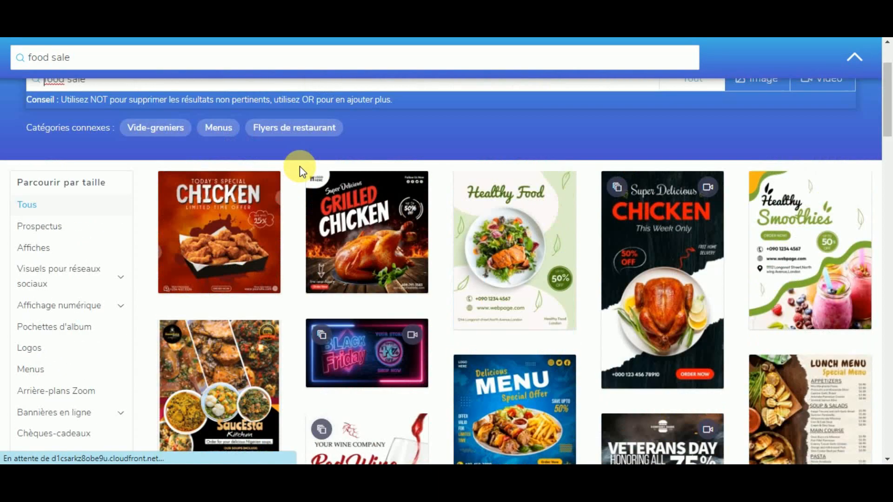
pyautogui.scroll(-5, 297, 177)
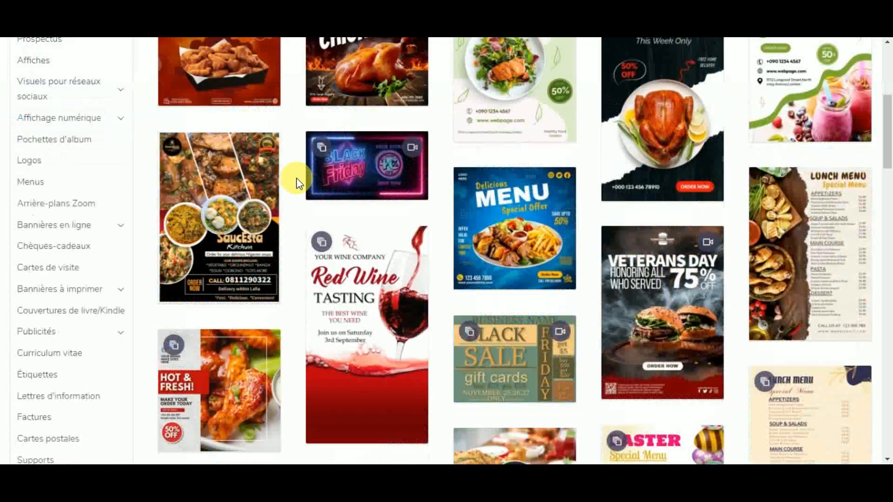
pyautogui.scroll(-6, 297, 178)
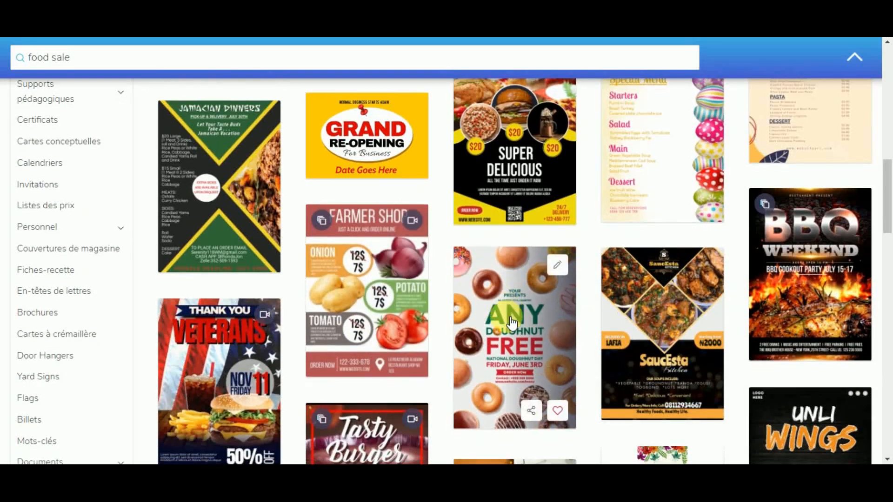
pyautogui.scroll(-1, 512, 321)
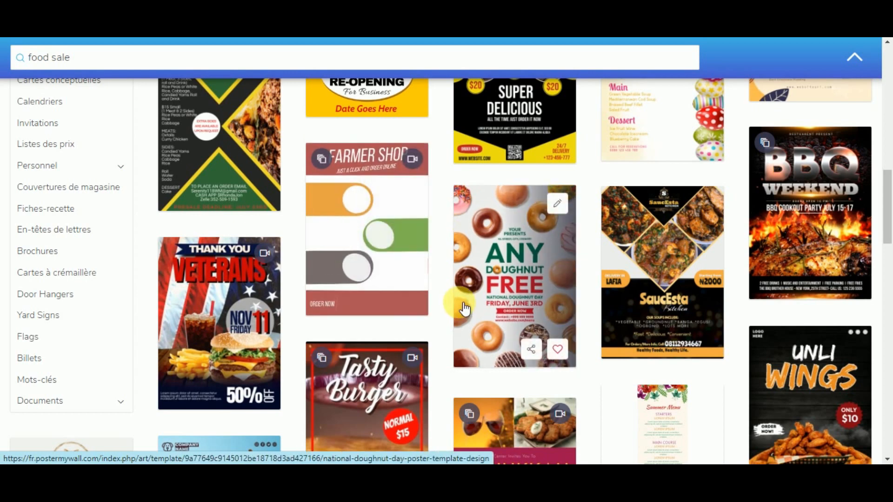
pyautogui.scroll(-4, 447, 284)
pyautogui.scroll(-3, 450, 278)
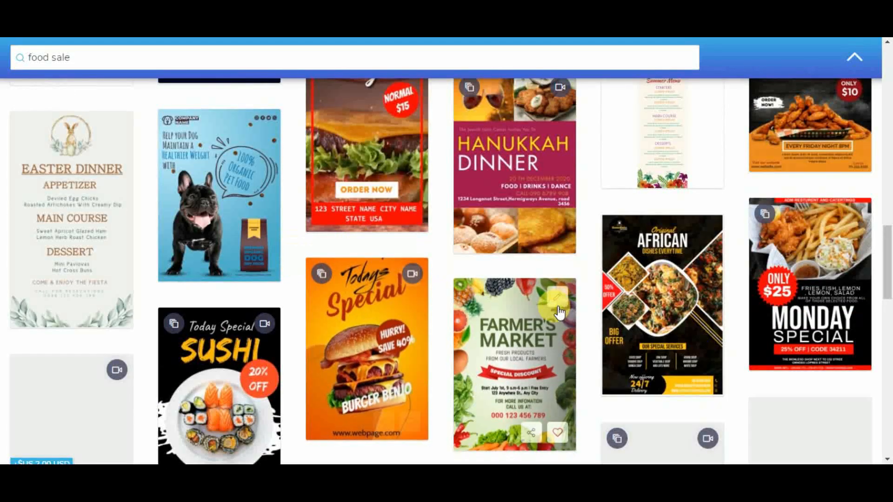
pyautogui.scroll(-3, 564, 320)
pyautogui.scroll(-3, 503, 346)
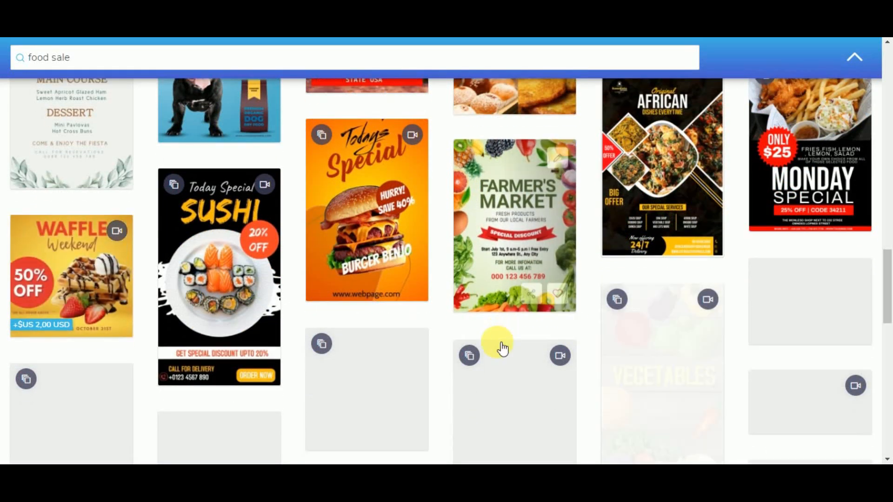
pyautogui.scroll(3, 460, 343)
pyautogui.scroll(-3, 459, 340)
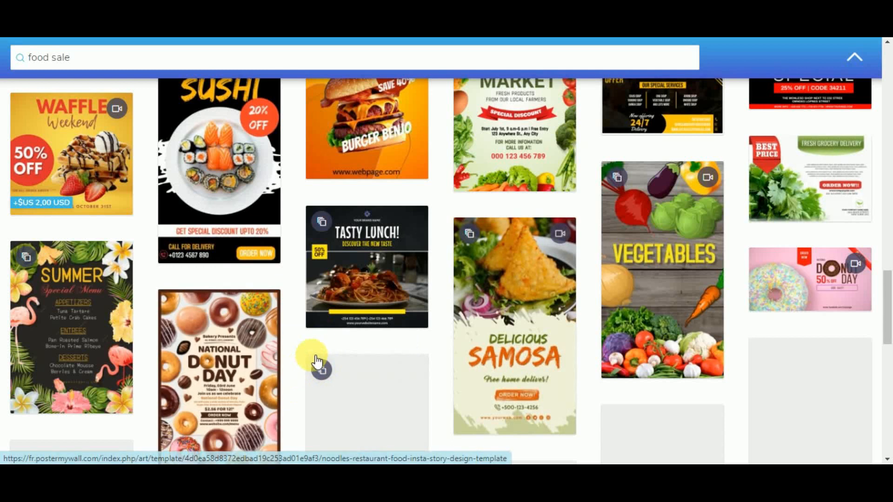
pyautogui.scroll(-4, 506, 340)
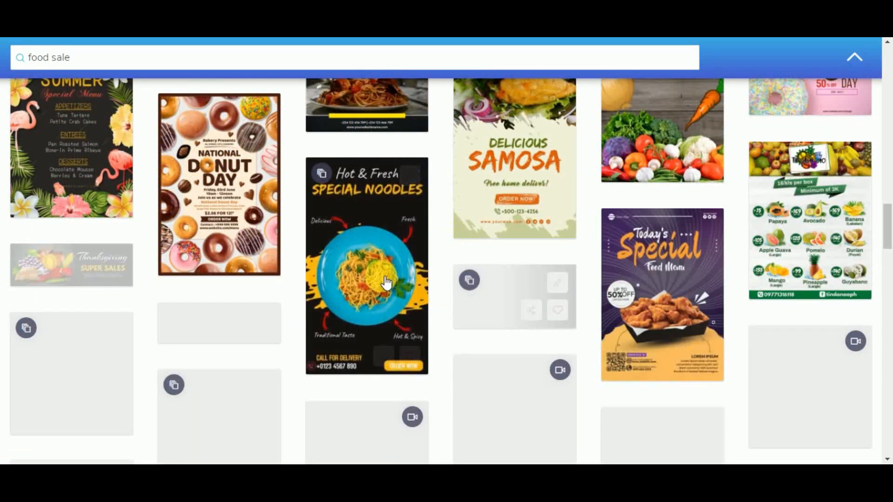
# Step: Preview the Hot & Fresh Special Noodles template, close it, and select 'food' in the search bar
pyautogui.click(362, 239)
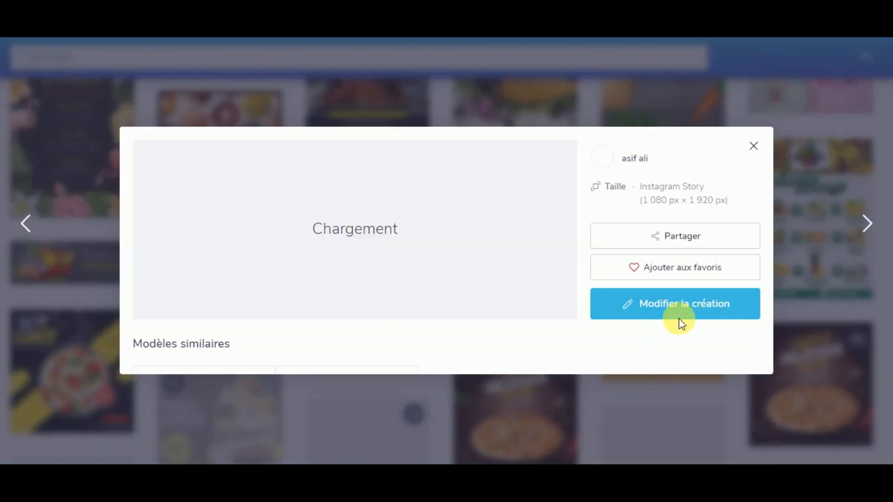
pyautogui.click(650, 305)
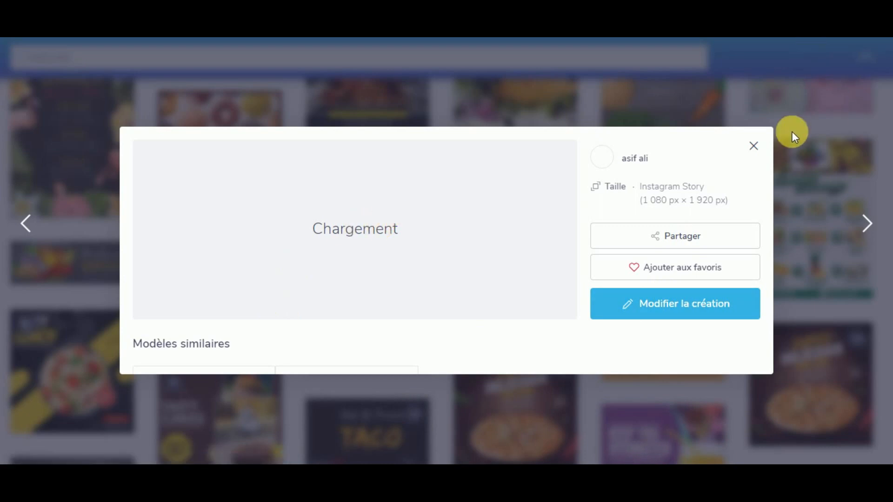
pyautogui.click(752, 153)
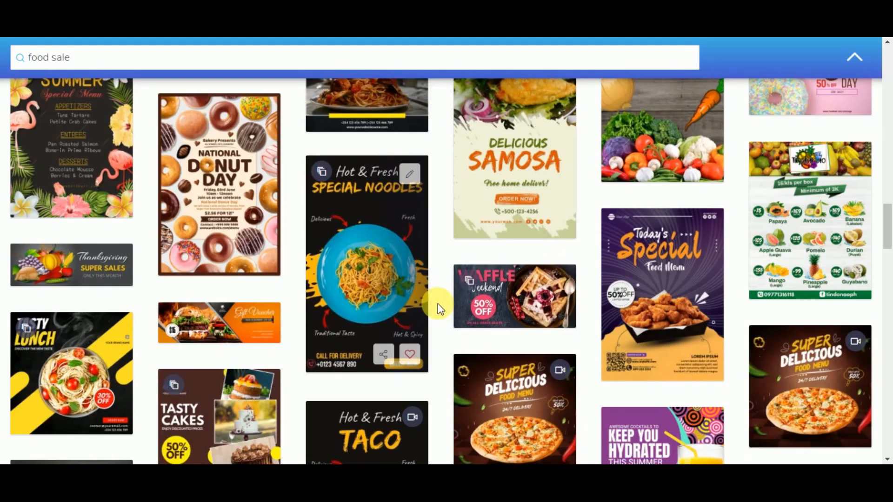
pyautogui.scroll(-4, 437, 304)
pyautogui.scroll(-1, 437, 307)
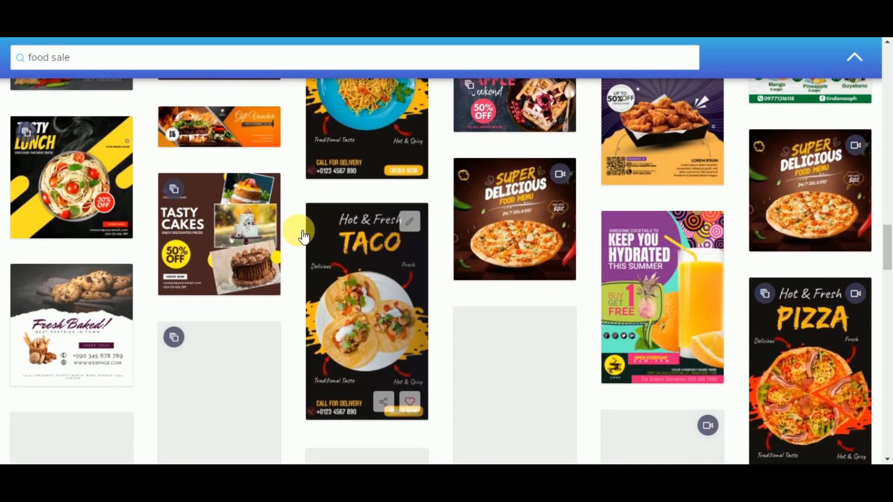
pyautogui.doubleClick(47, 61)
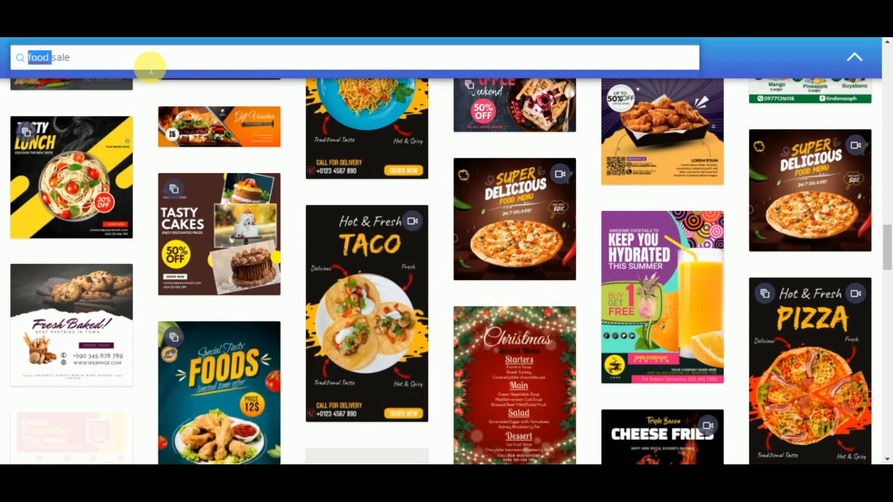
# Step: Change the query to 'pizza sale' and browse its template results
pyautogui.press('BackSpace')
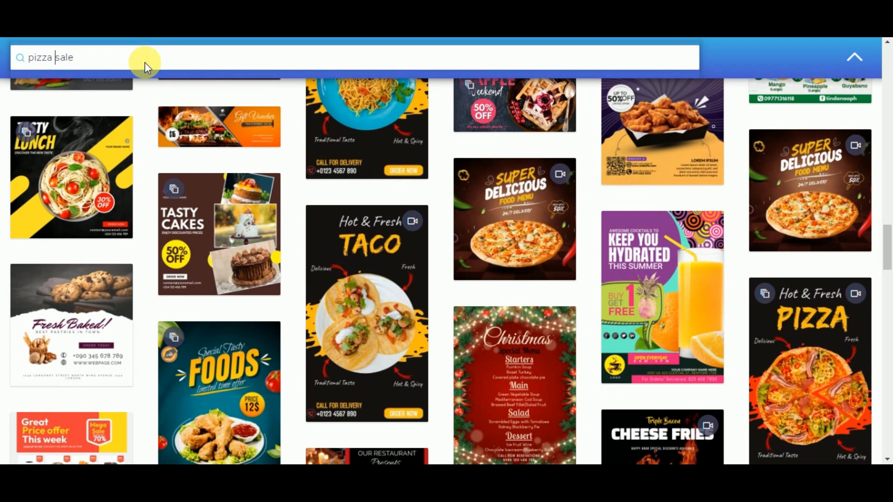
pyautogui.press('Return')
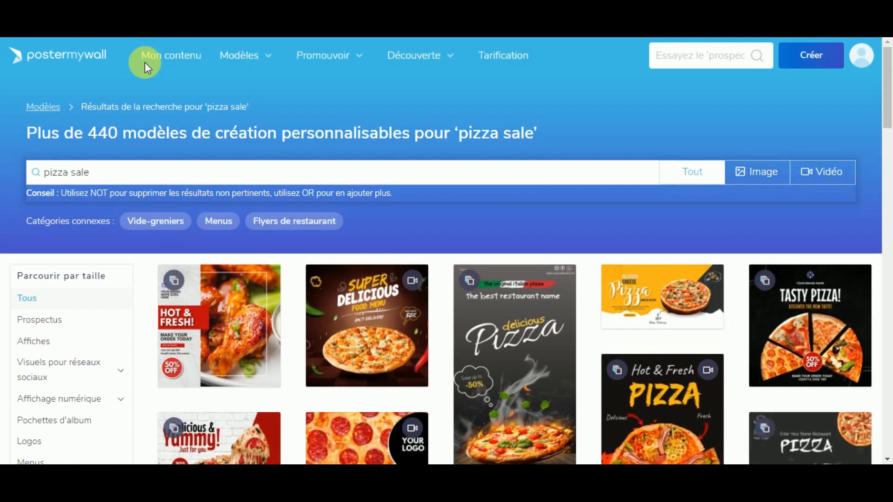
pyautogui.scroll(-1, 404, 264)
pyautogui.scroll(-5, 437, 314)
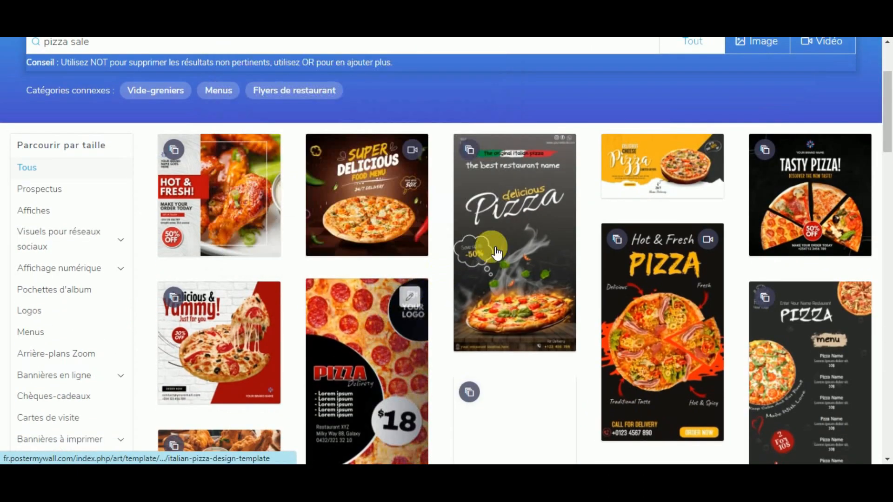
pyautogui.scroll(-1, 439, 318)
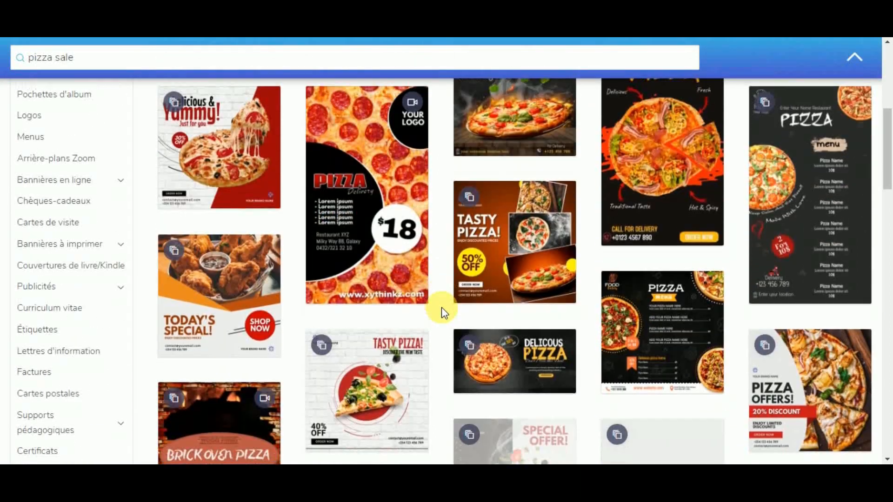
pyautogui.scroll(-4, 470, 315)
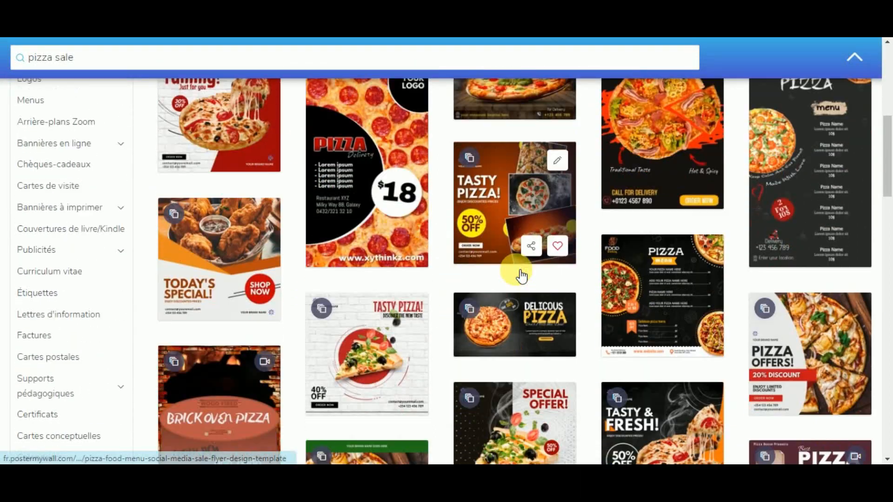
pyautogui.scroll(-4, 472, 335)
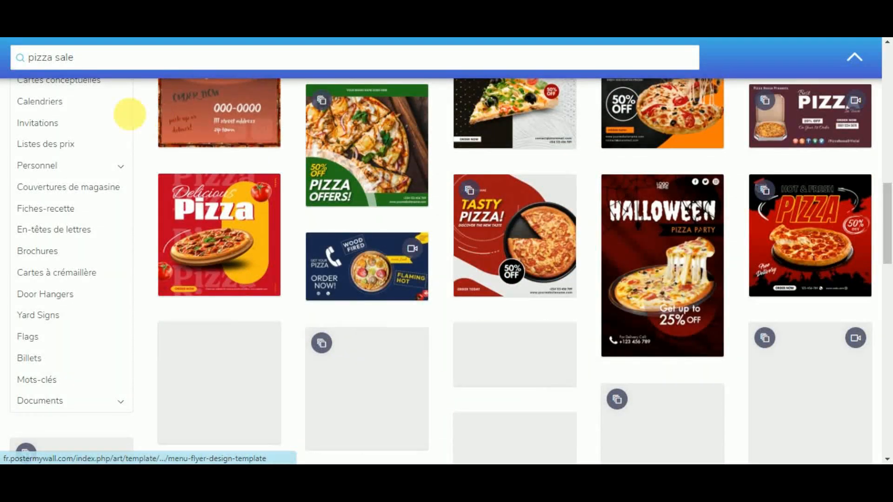
# Step: Select 'pizza' in the search query to set up a 'chicken sale' search
pyautogui.doubleClick(46, 58)
pyautogui.scroll(-5, 564, 375)
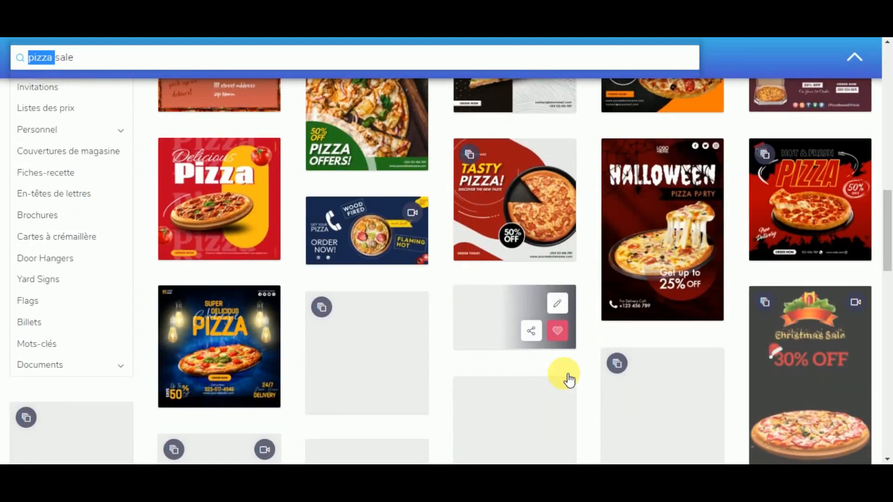
pyautogui.scroll(3, 479, 320)
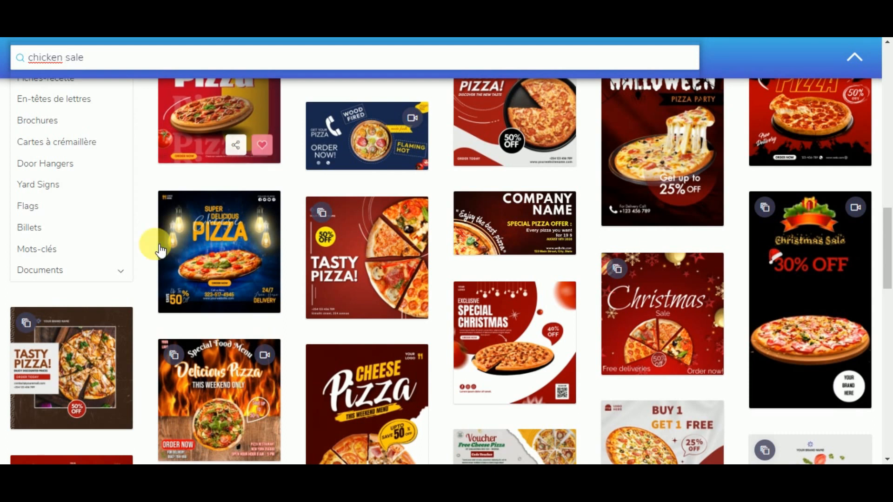
# Step: Run the 'chicken sale' search, browse the results, and preview the Today's Special template
pyautogui.press('Return')
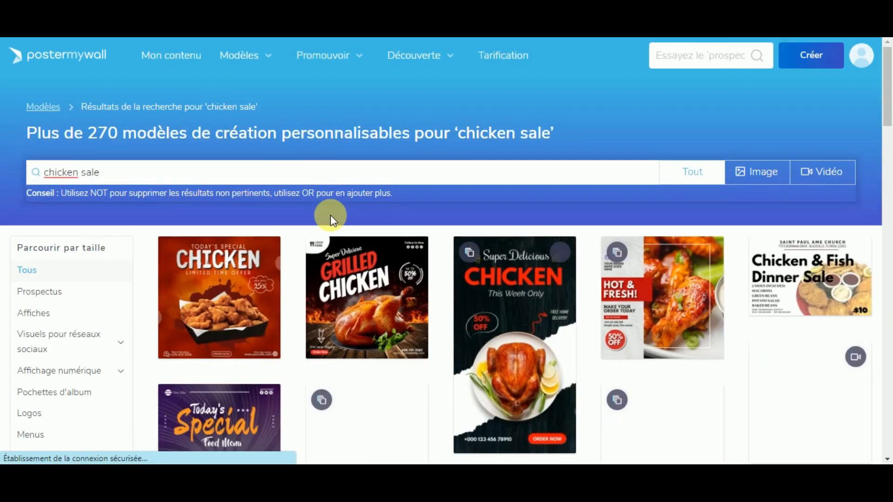
pyautogui.scroll(-4, 395, 254)
pyautogui.scroll(-1, 344, 279)
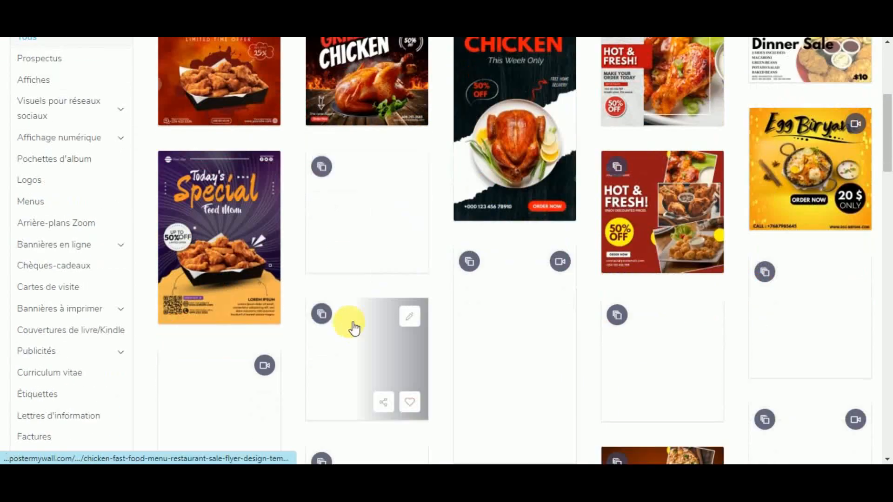
pyautogui.scroll(-1, 285, 309)
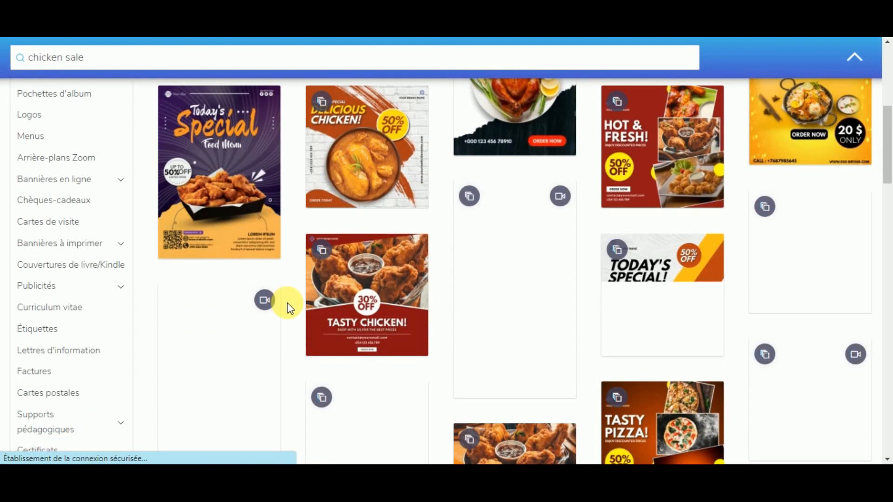
pyautogui.scroll(-1, 504, 311)
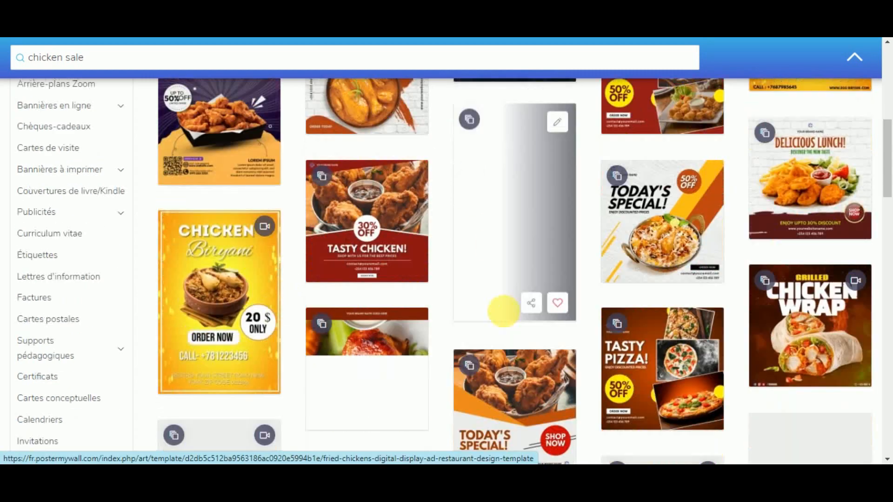
pyautogui.scroll(-1, 503, 311)
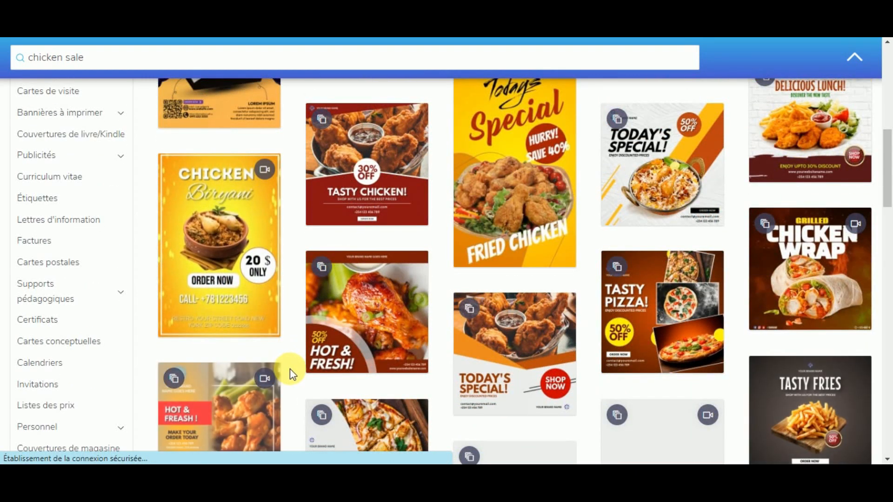
pyautogui.scroll(-3, 290, 369)
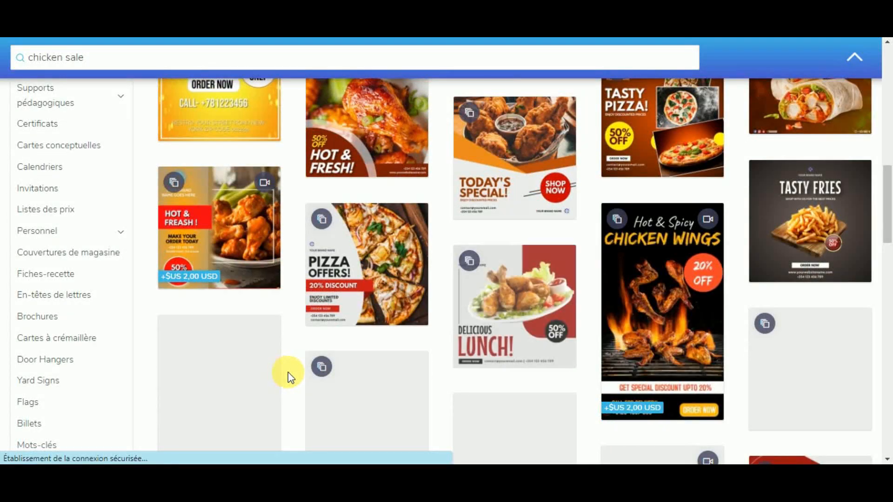
pyautogui.scroll(1, 418, 303)
pyautogui.click(518, 204)
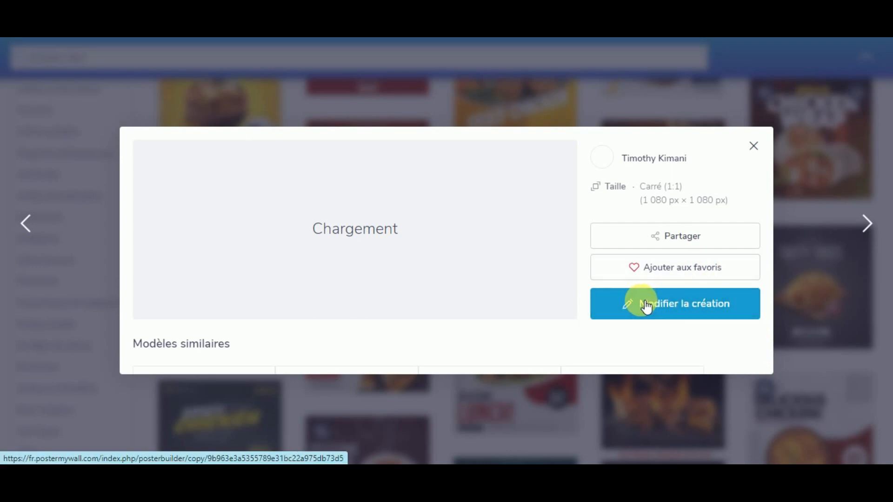
# Step: Open Today's Special in the editor and inspect its SHOP NOW, heading, email and brand name texts
pyautogui.click(646, 307)
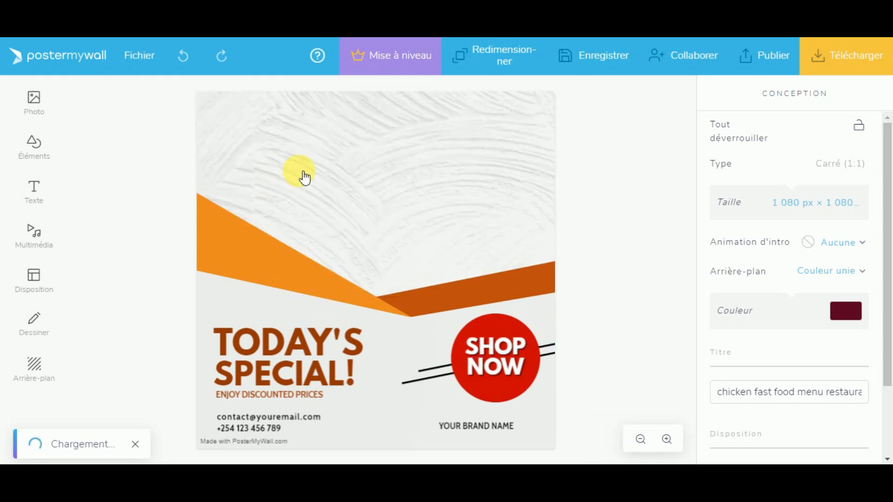
pyautogui.click(492, 357)
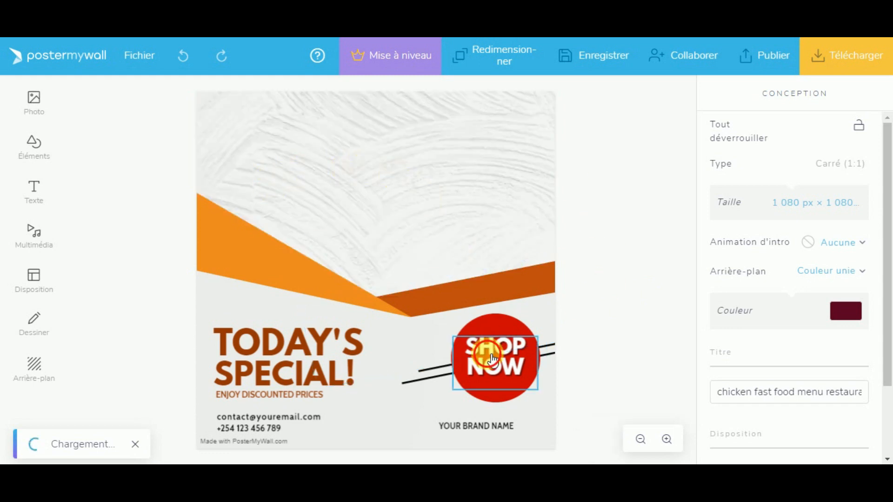
pyautogui.click(279, 363)
pyautogui.click(274, 417)
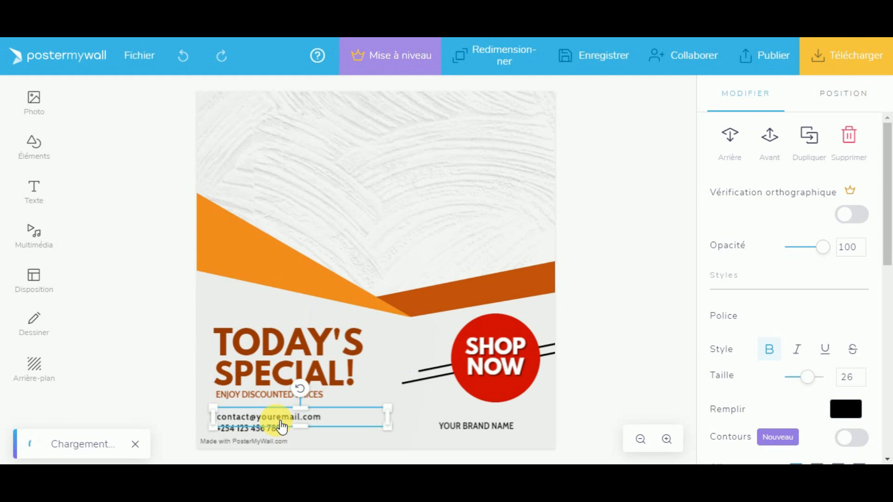
pyautogui.click(481, 428)
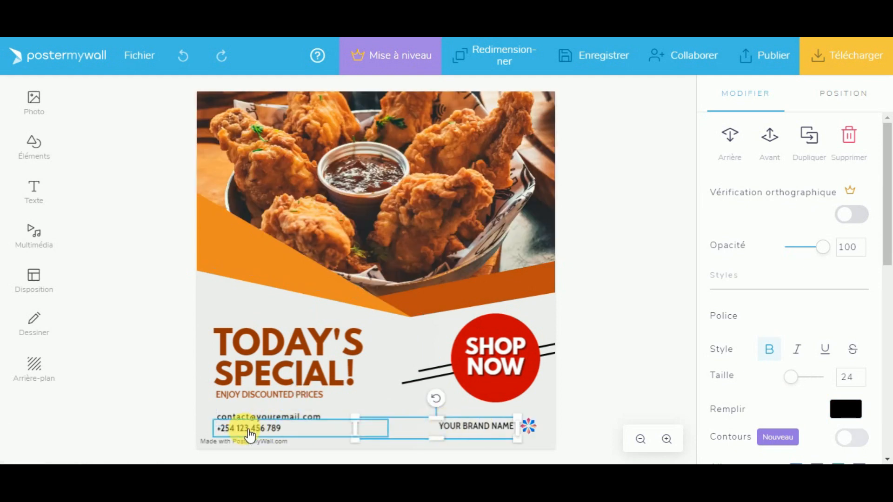
pyautogui.click(176, 265)
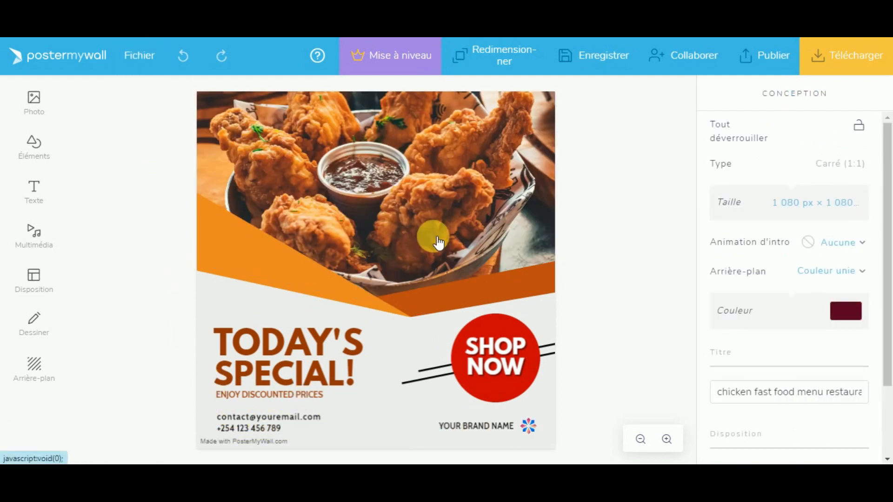
# Step: Start a new design from the templates gallery and begin searching for 'online courses'
pyautogui.click(139, 62)
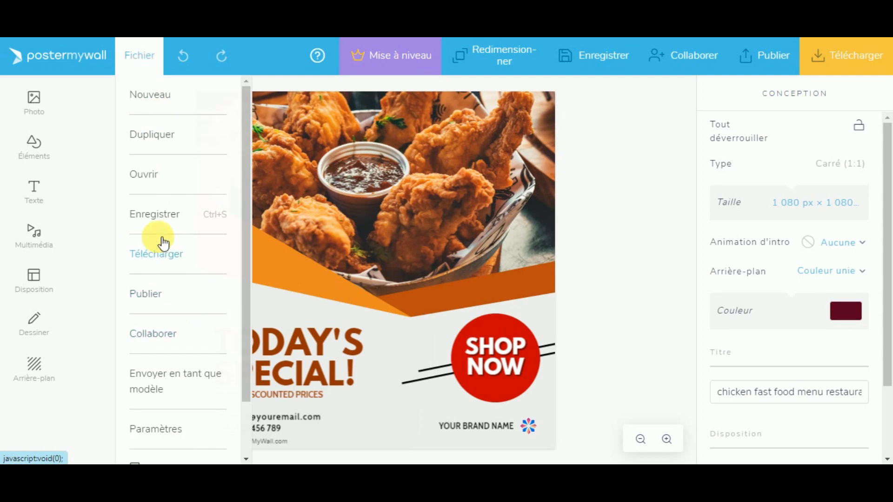
pyautogui.click(160, 114)
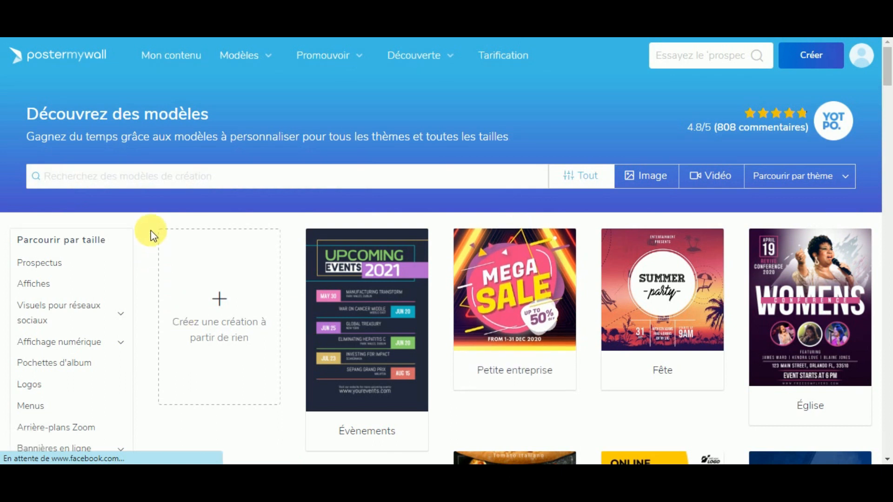
pyautogui.click(149, 178)
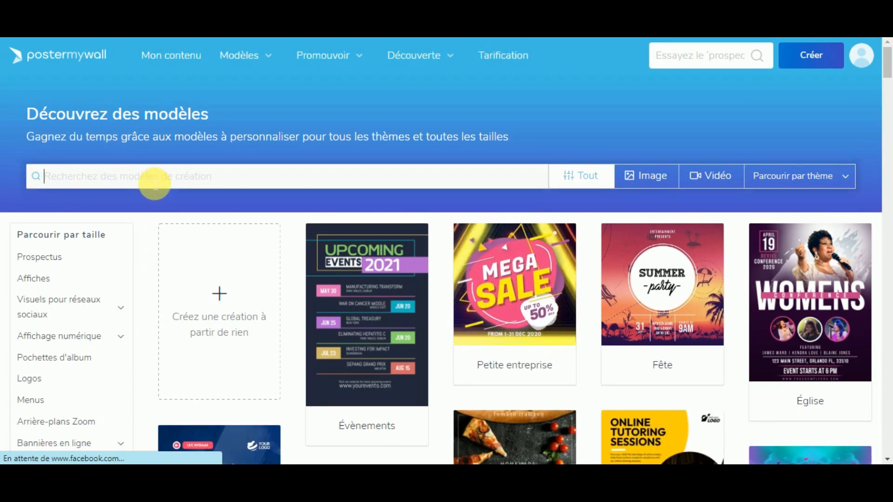
pyautogui.write('onlin')
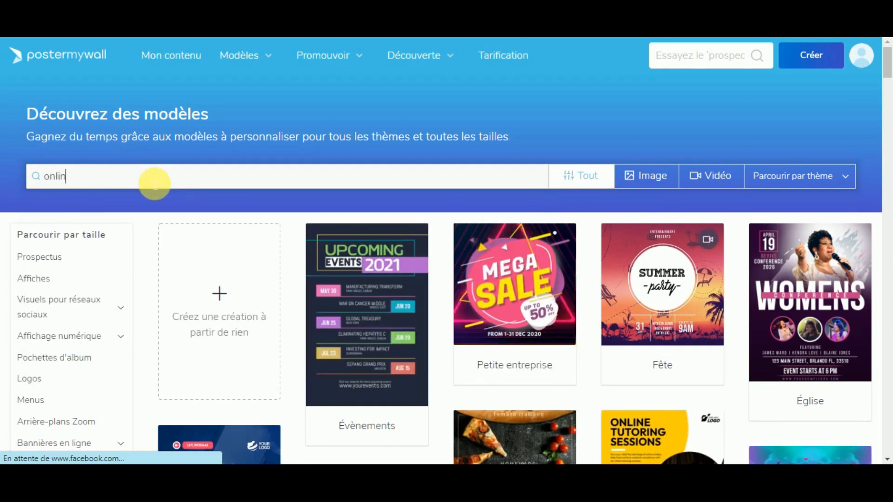
pyautogui.write('e courses')
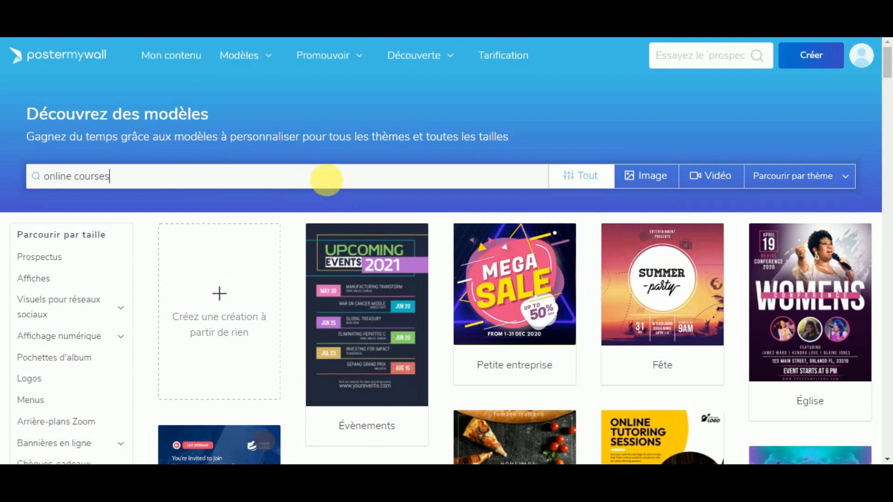
# Step: Run the 'online courses' search and scroll through the result grid
pyautogui.press('Return')
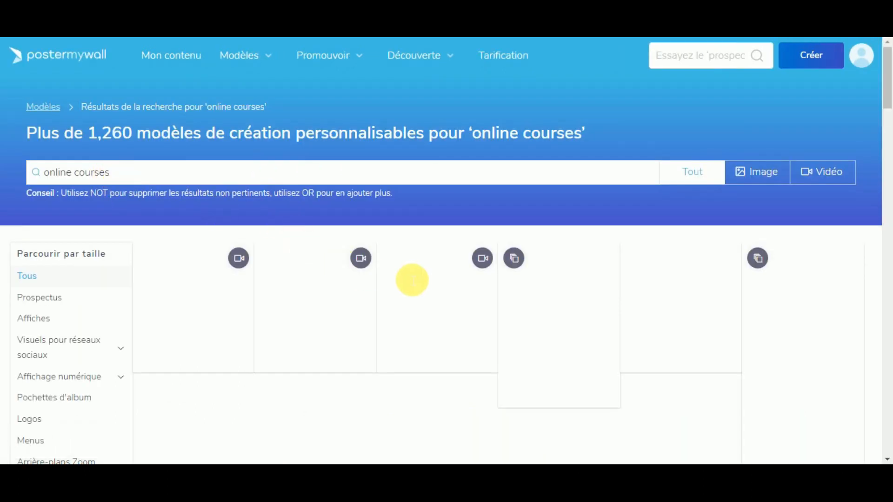
pyautogui.scroll(-1, 470, 263)
pyautogui.scroll(-1, 467, 264)
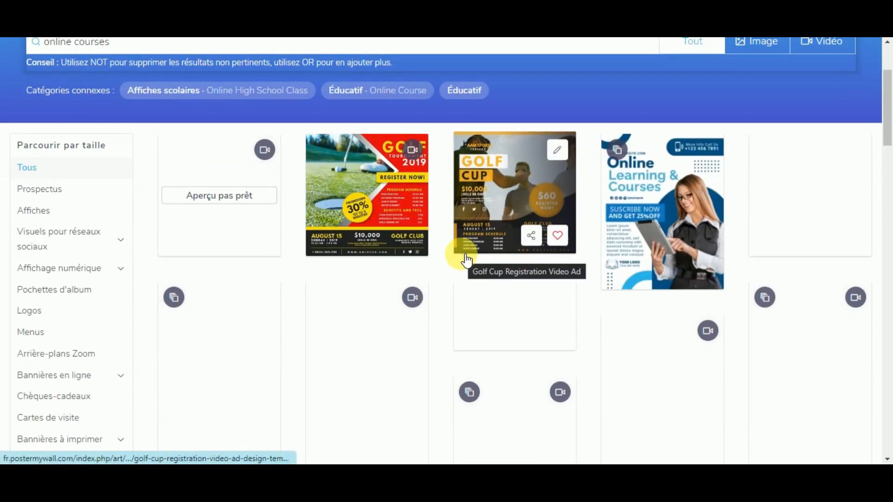
pyautogui.scroll(-2, 467, 260)
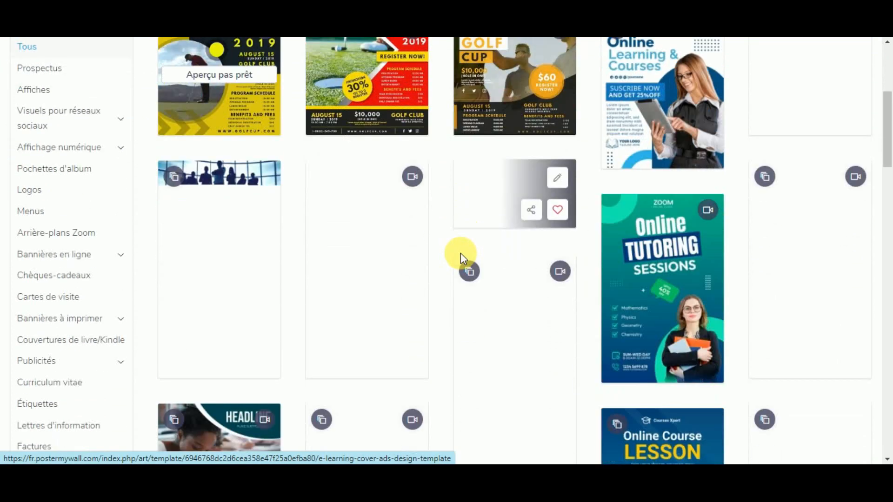
pyautogui.scroll(-4, 453, 289)
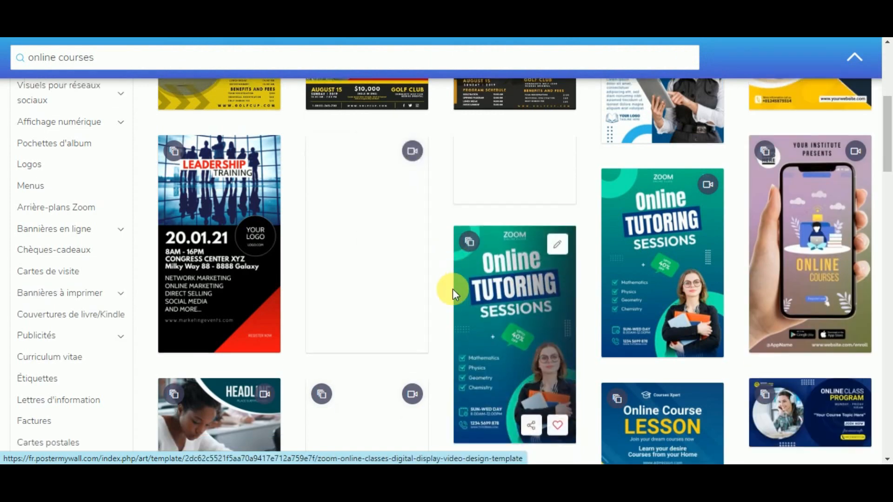
pyautogui.scroll(7, 427, 282)
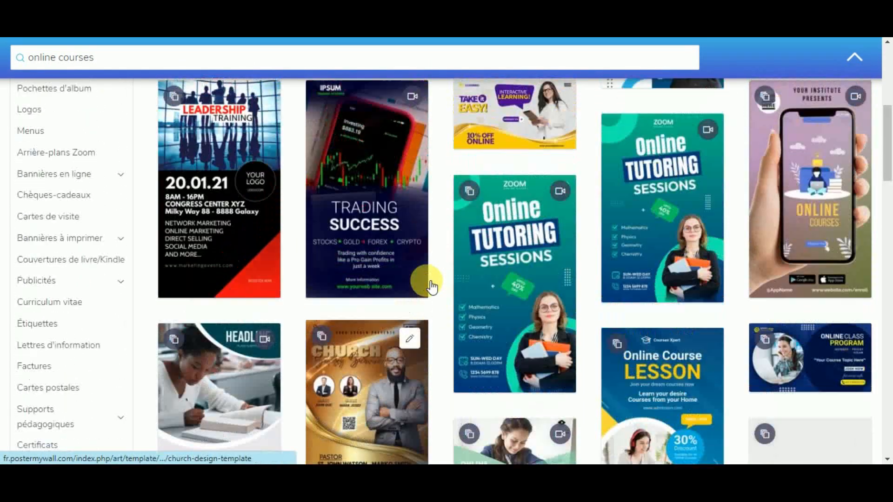
pyautogui.scroll(-9, 419, 186)
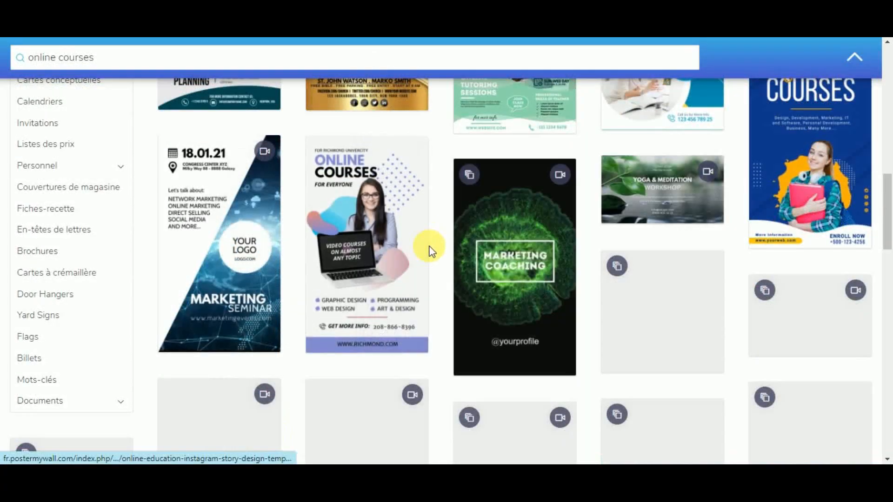
pyautogui.scroll(-1, 426, 258)
pyautogui.scroll(1, 428, 307)
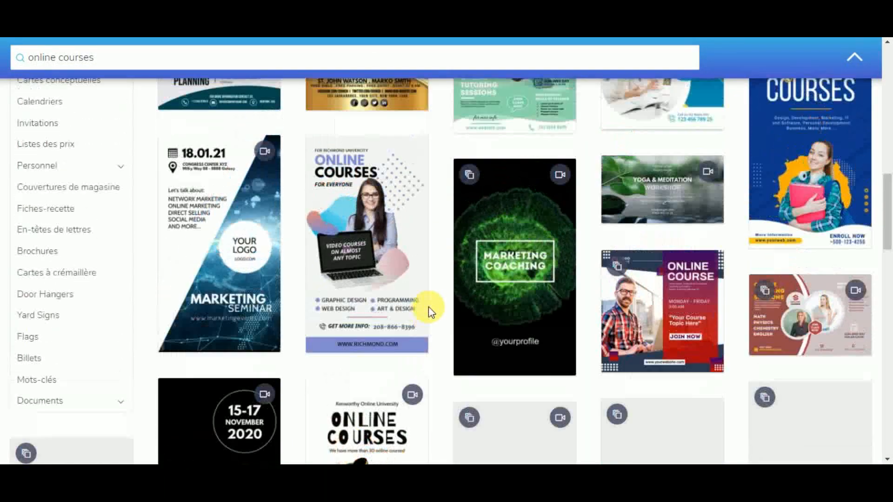
pyautogui.scroll(1, 814, 186)
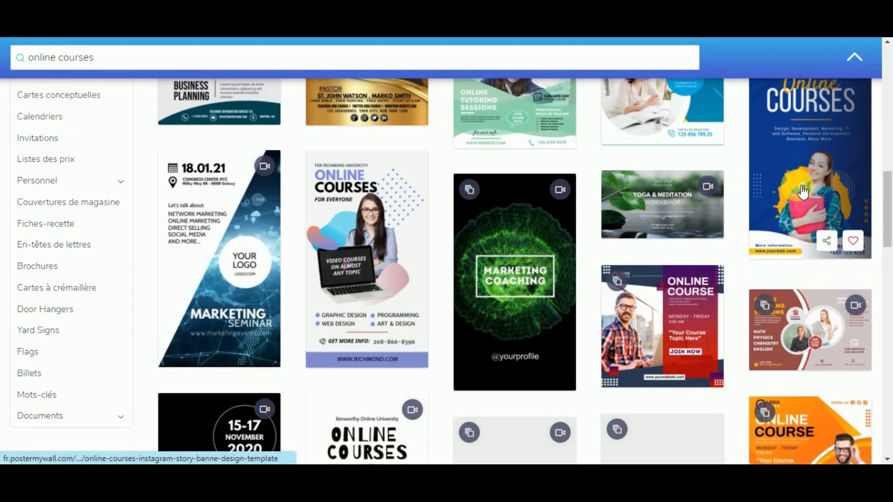
# Step: Review the online courses results, briefly preview the Online Courses template, and return to the top
pyautogui.rightClick(766, 262)
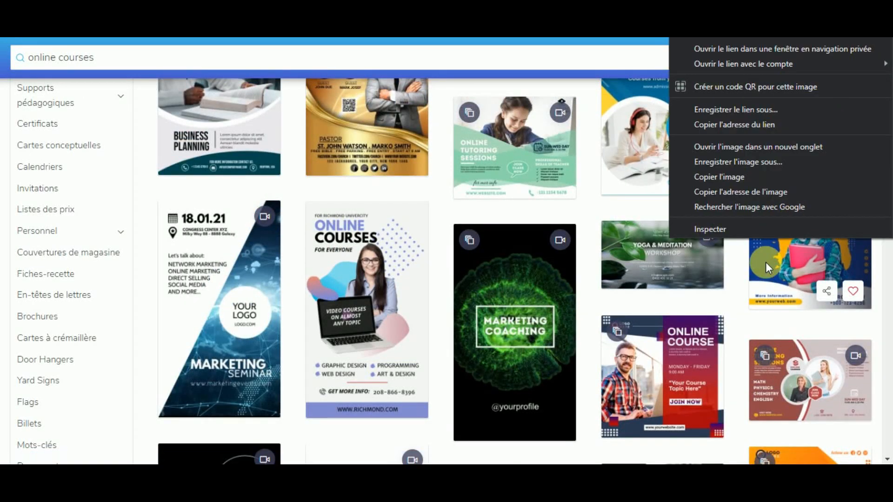
pyautogui.click(743, 279)
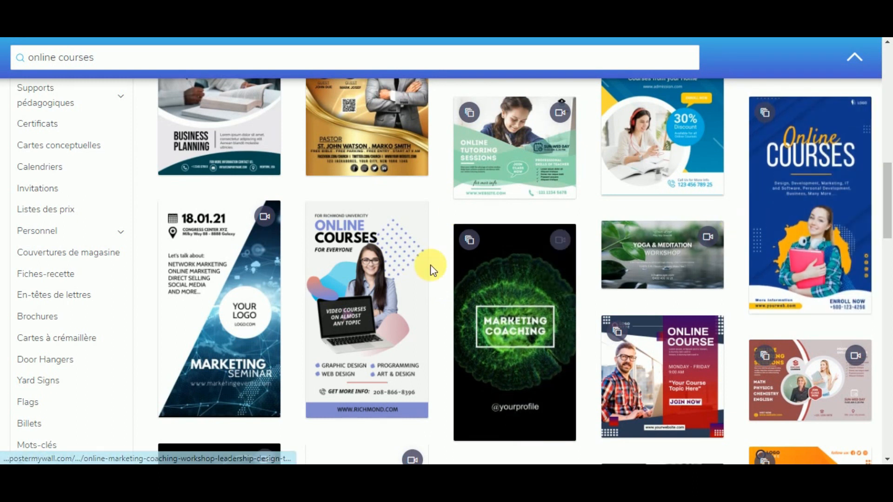
pyautogui.scroll(-4, 422, 266)
pyautogui.scroll(-4, 422, 265)
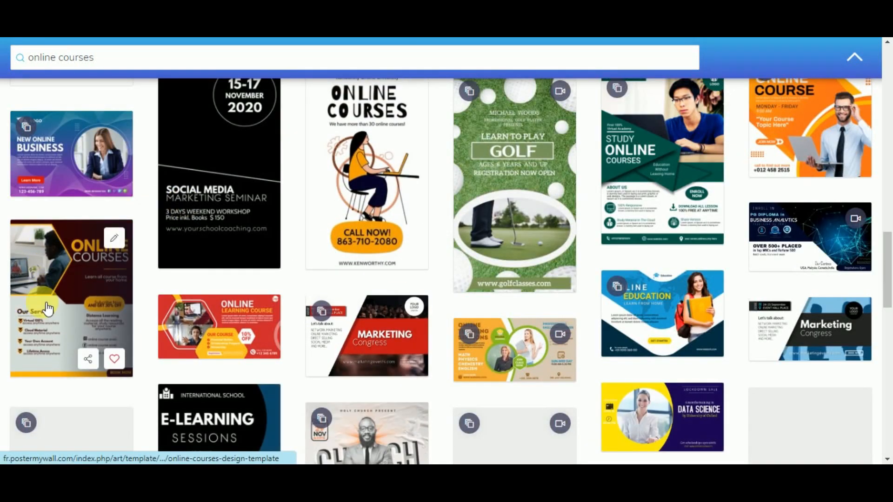
pyautogui.scroll(-2, 60, 265)
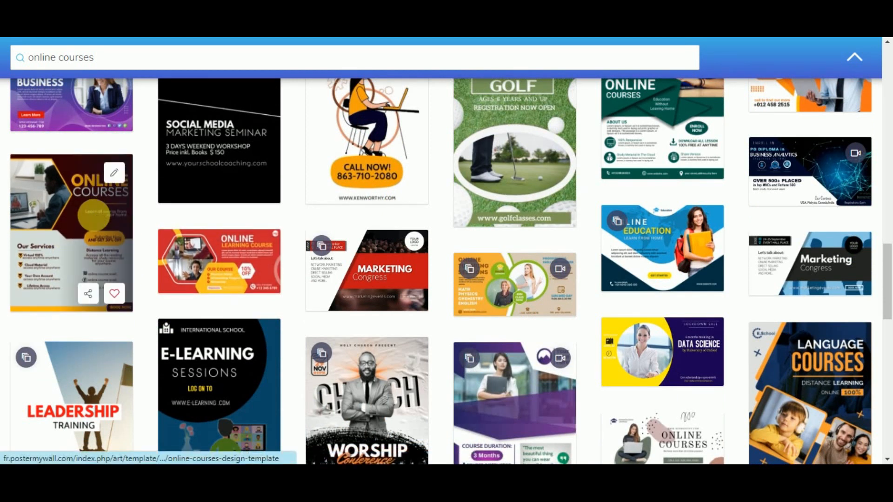
pyautogui.click(126, 239)
pyautogui.click(754, 146)
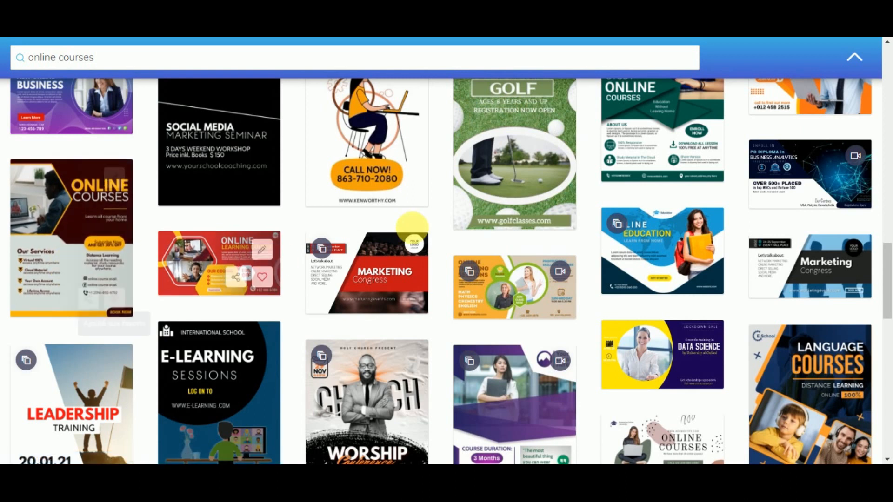
pyautogui.scroll(-7, 427, 222)
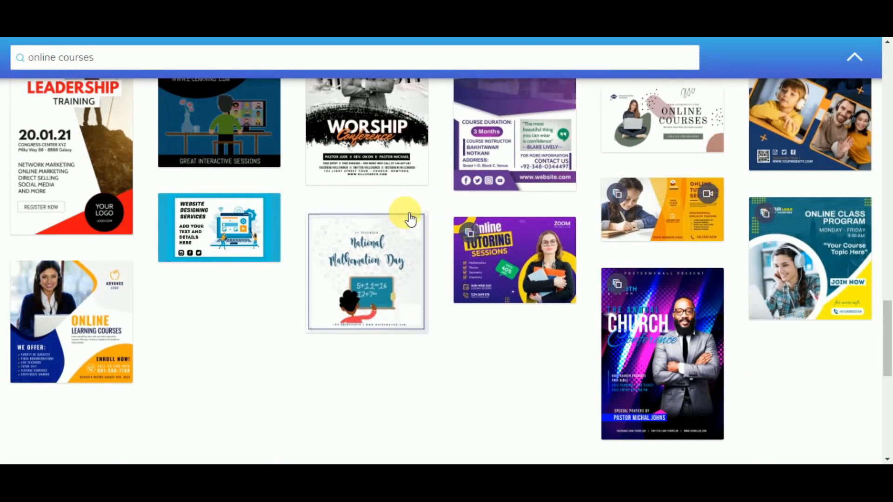
pyautogui.scroll(6, 308, 133)
pyautogui.scroll(7, 309, 132)
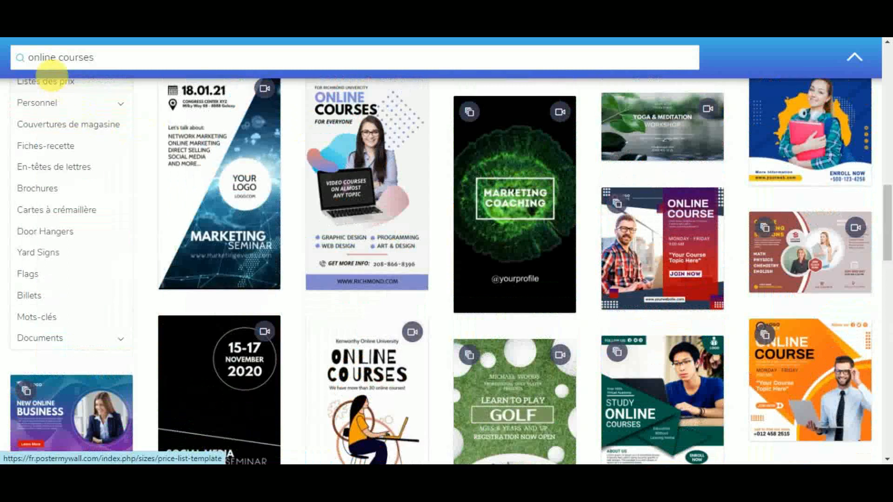
# Step: Replace the 'online courses' query with 'bed' and run the search
pyautogui.doubleClick(82, 70)
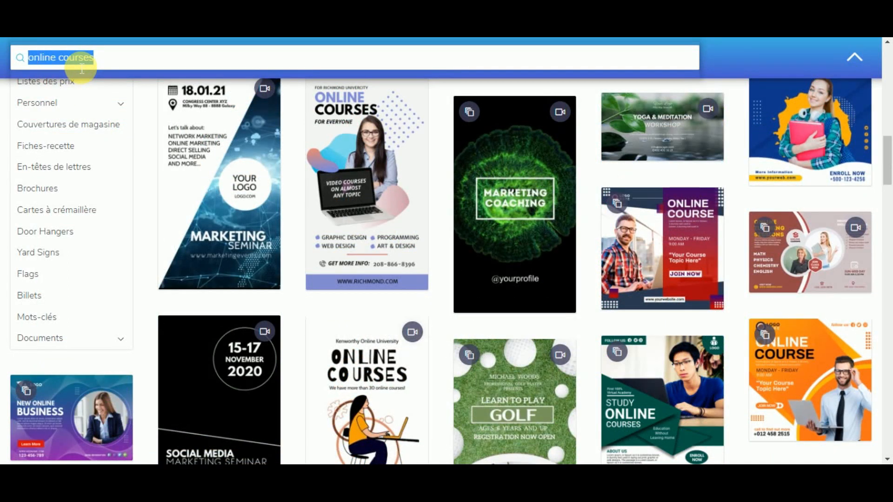
pyautogui.press('BackSpace')
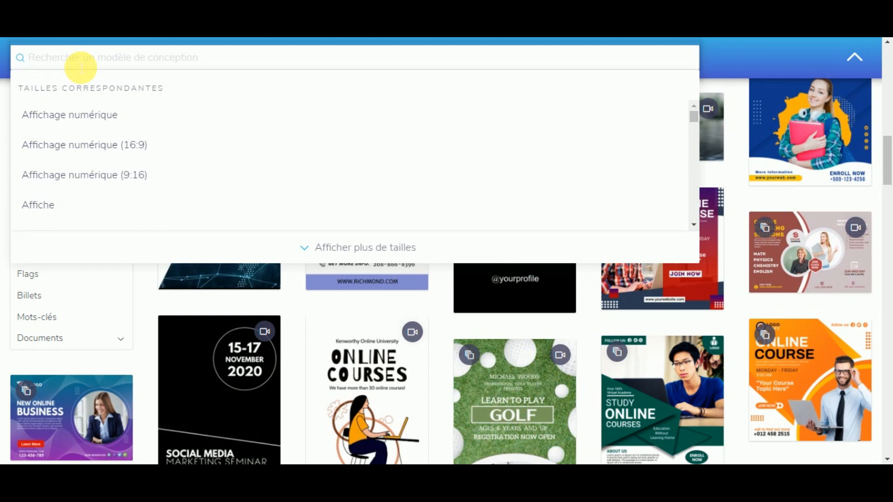
pyautogui.write('be')
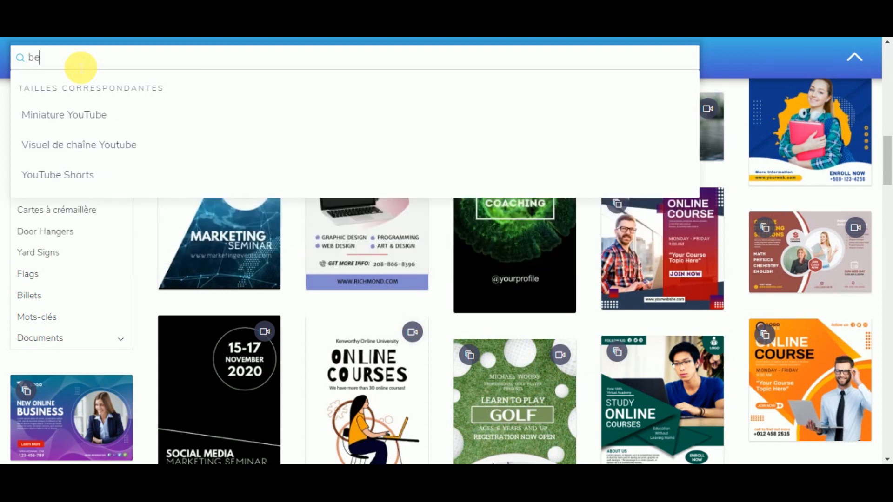
pyautogui.write('d')
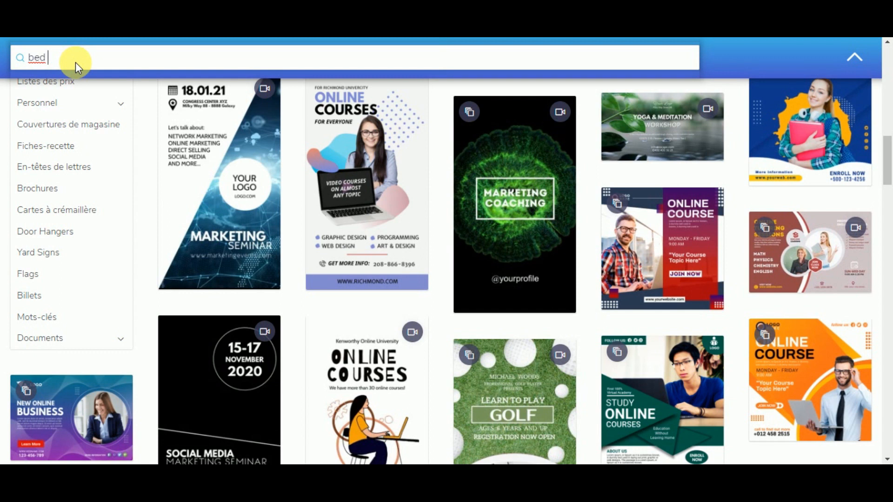
pyautogui.press('Return')
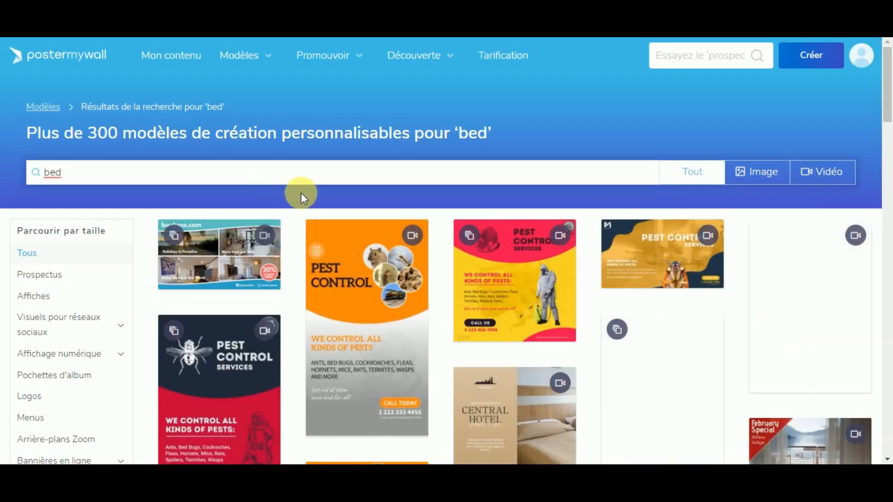
# Step: Scroll the bed results down to Dreamaker Beds, Bed & Breakfast, Hotel Discounts and Furniture For Sale designs
pyautogui.scroll(-4, 298, 321)
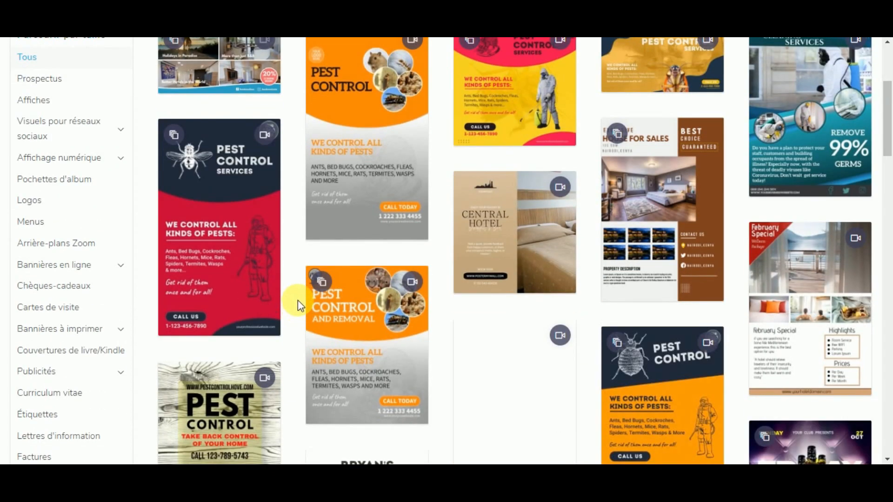
pyautogui.scroll(-4, 609, 255)
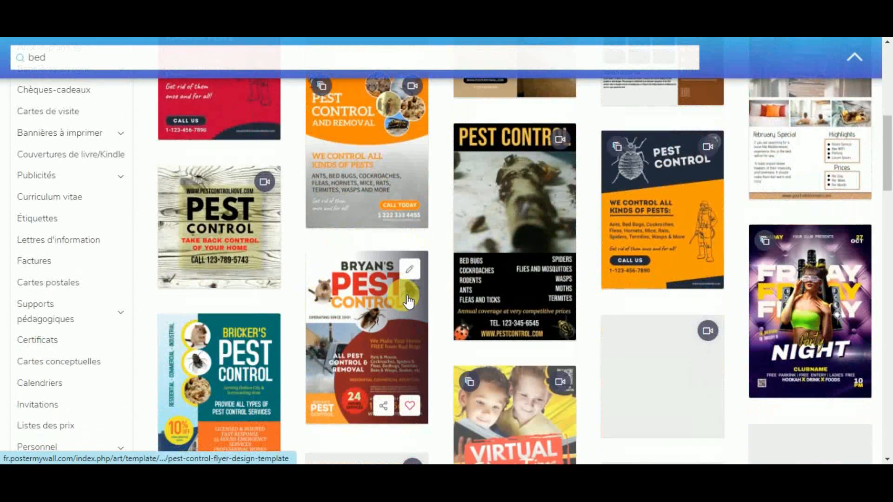
pyautogui.scroll(4, 733, 299)
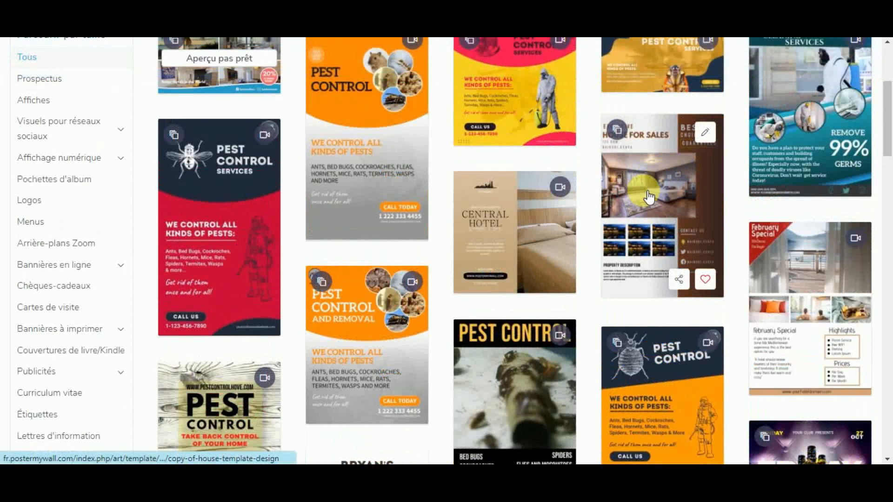
pyautogui.scroll(1, 709, 240)
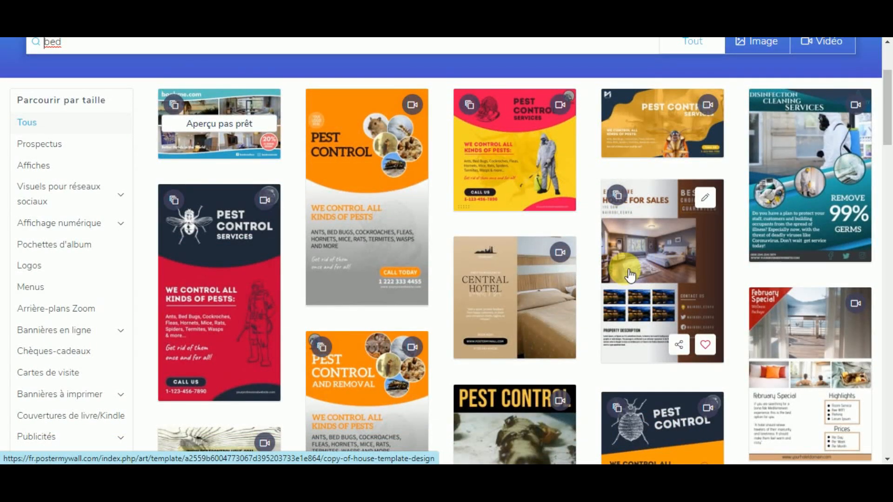
pyautogui.scroll(-10, 605, 265)
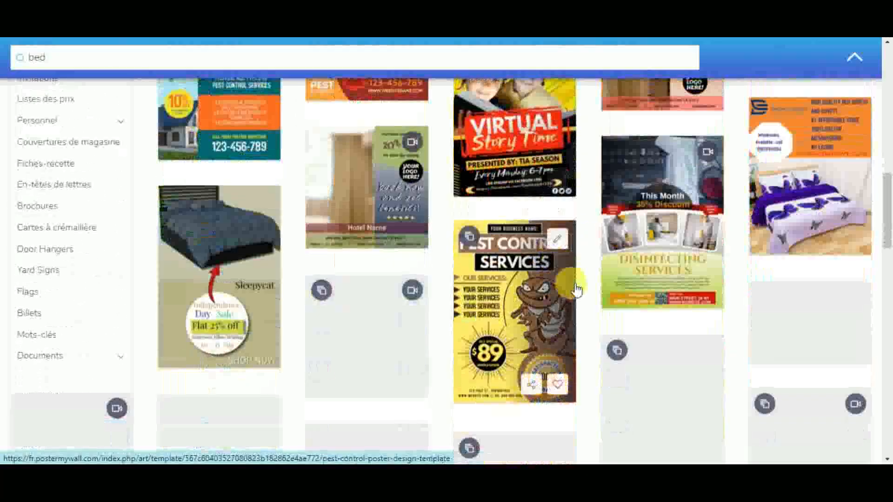
pyautogui.scroll(-1, 577, 289)
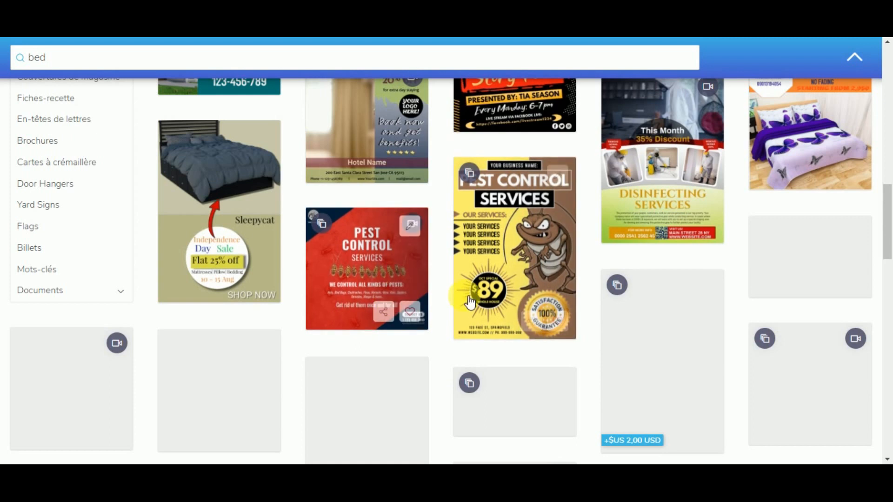
pyautogui.scroll(-4, 470, 302)
pyautogui.scroll(4, 732, 269)
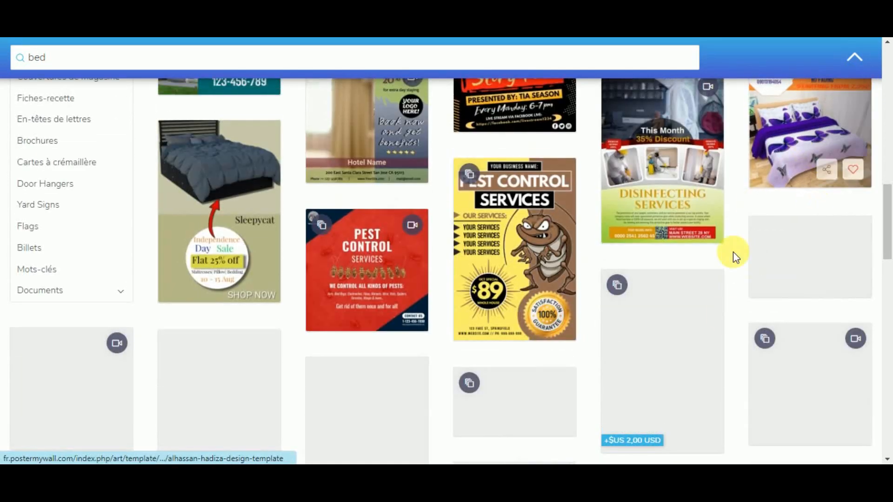
pyautogui.scroll(-3, 721, 321)
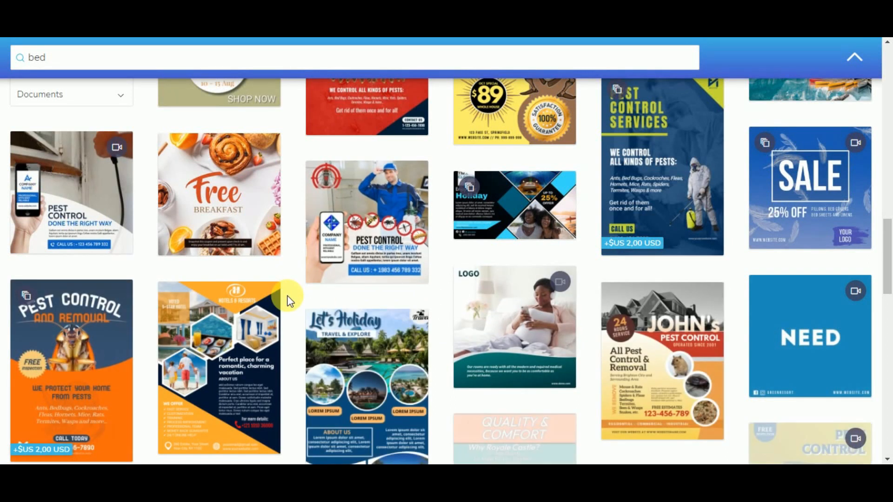
pyautogui.scroll(-2, 288, 300)
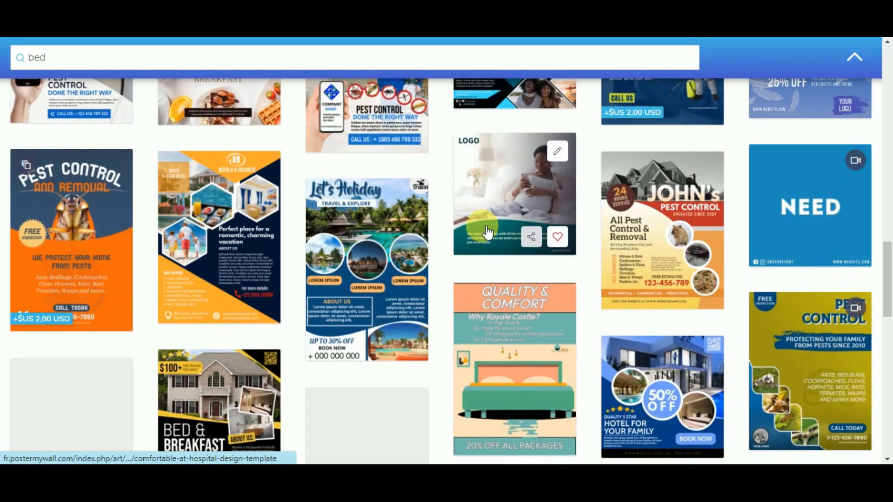
pyautogui.scroll(-2, 305, 255)
pyautogui.scroll(2, 285, 197)
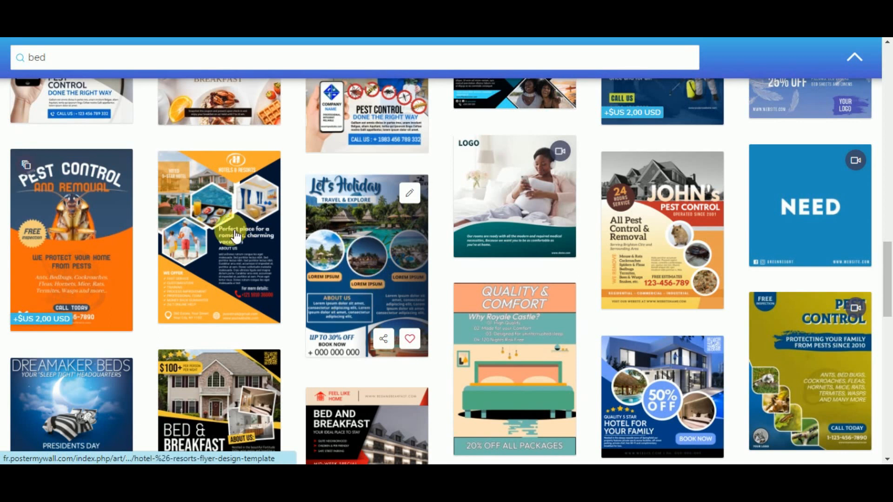
pyautogui.scroll(-4, 512, 279)
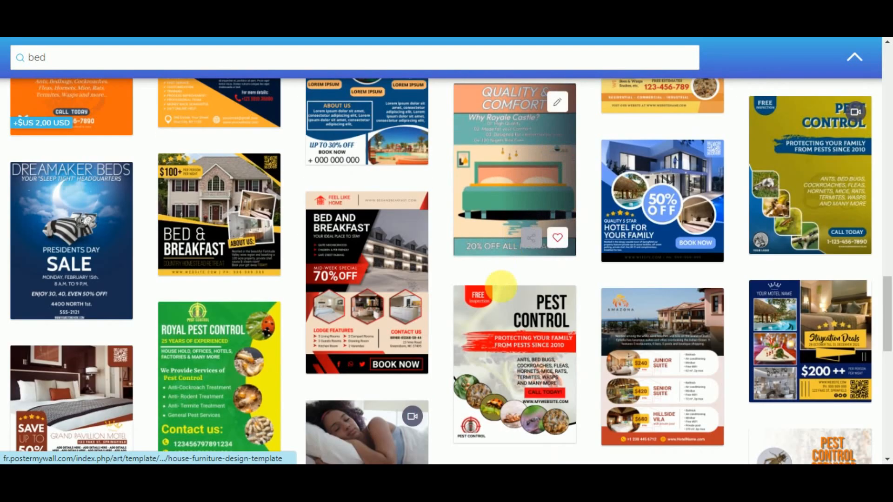
pyautogui.scroll(-4, 482, 288)
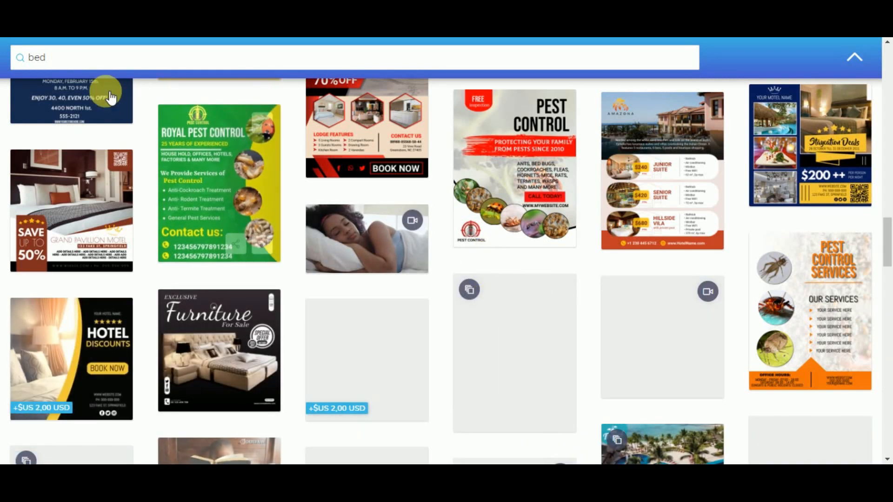
# Step: Replace the bed query with a fish sale search and scroll the first results
pyautogui.doubleClick(79, 56)
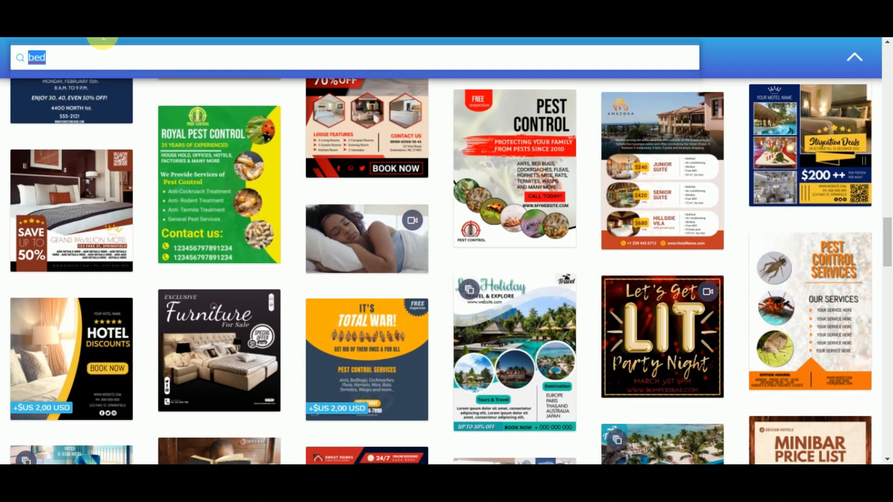
pyautogui.write('fish sale')
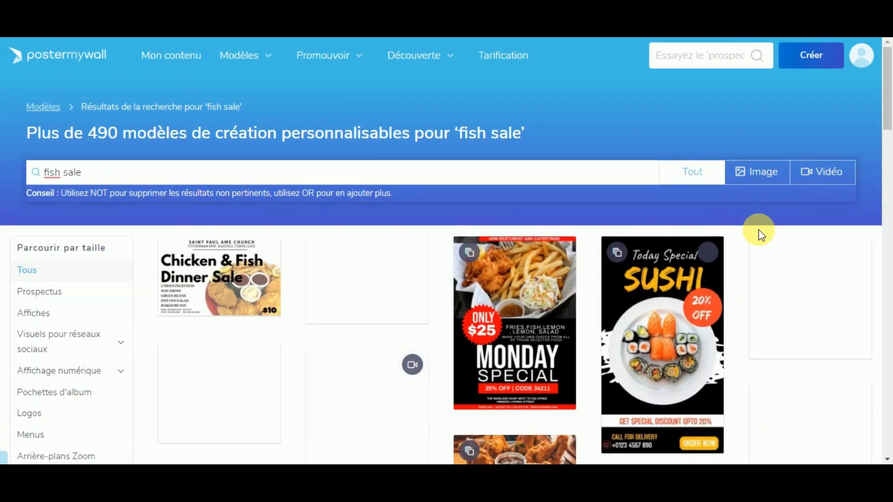
pyautogui.scroll(-3, 791, 224)
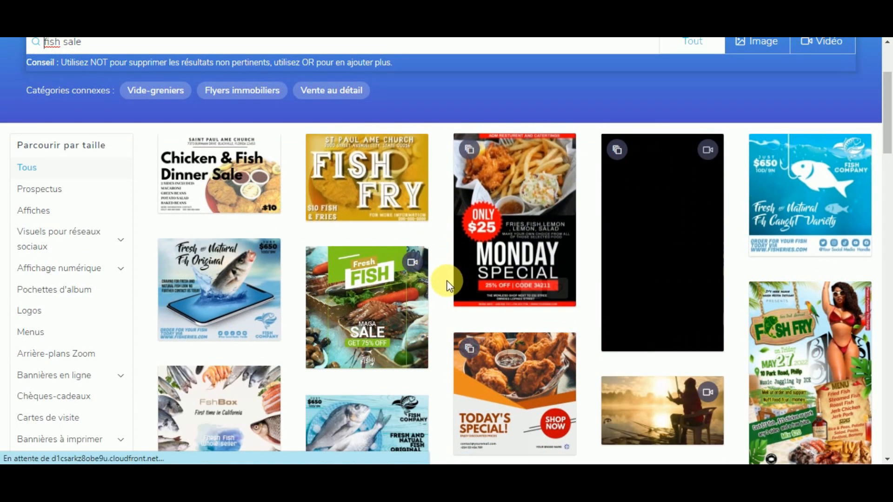
pyautogui.scroll(-5, 435, 289)
pyautogui.scroll(-1, 435, 293)
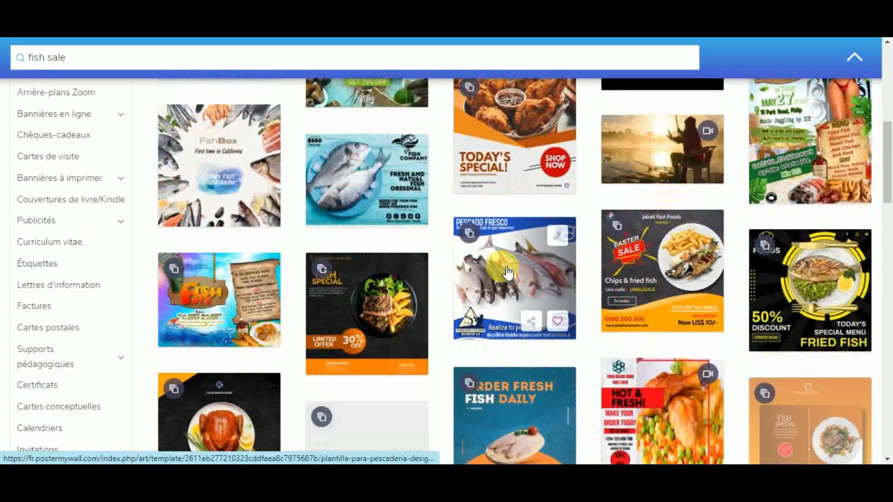
# Step: Open the Pescado Fresco template, then browse Fish Special, Sardin, Fish Fillets Special and Fishing Contest designs
pyautogui.click(504, 295)
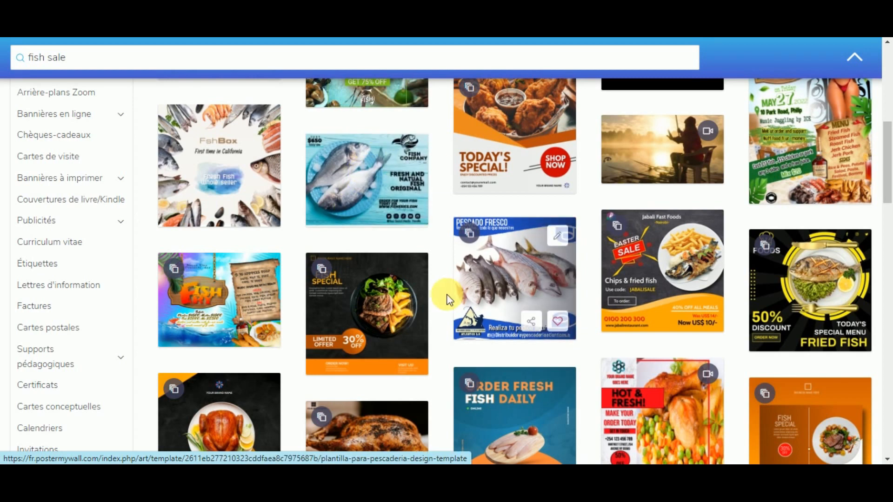
pyautogui.scroll(-4, 446, 298)
pyautogui.scroll(-3, 441, 269)
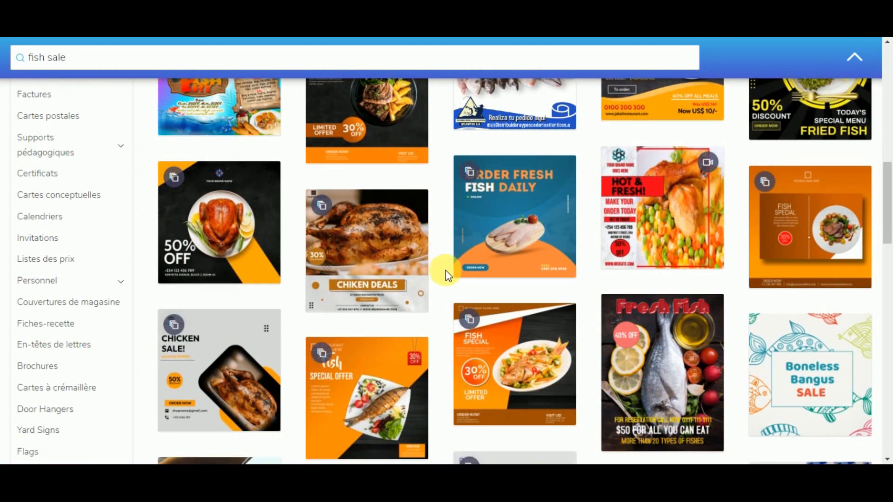
pyautogui.scroll(-3, 641, 325)
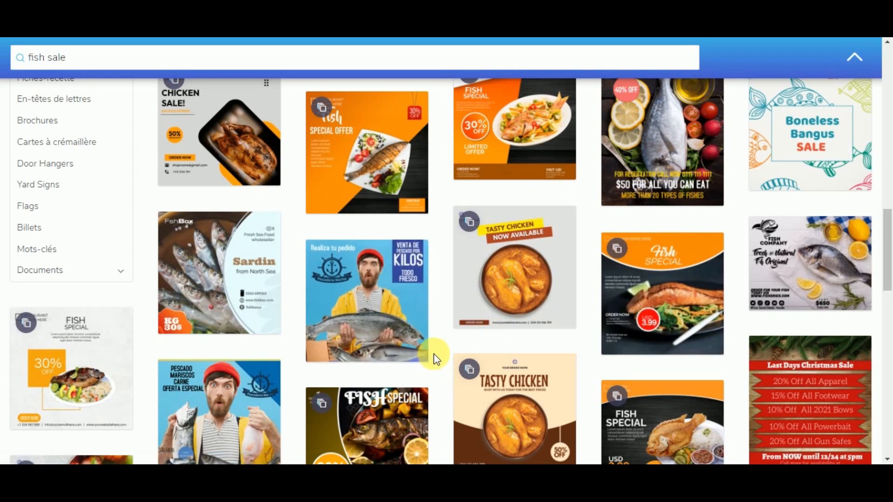
pyautogui.scroll(-1, 434, 356)
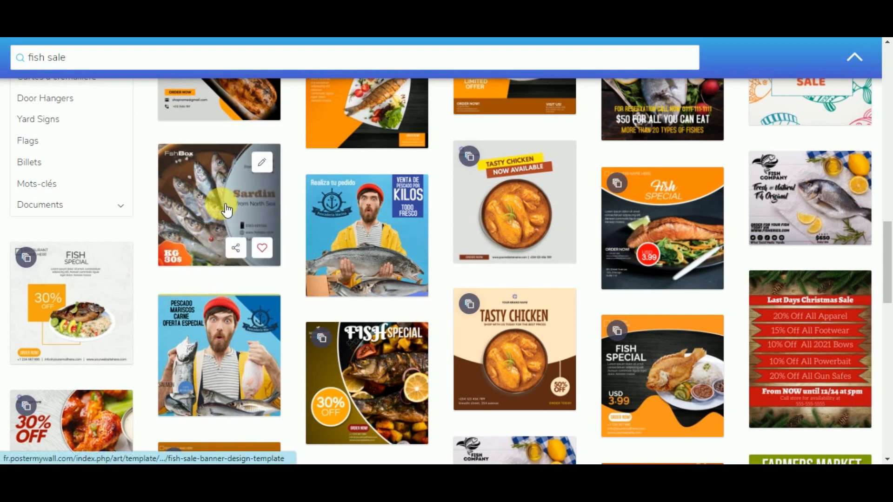
pyautogui.scroll(-2, 227, 210)
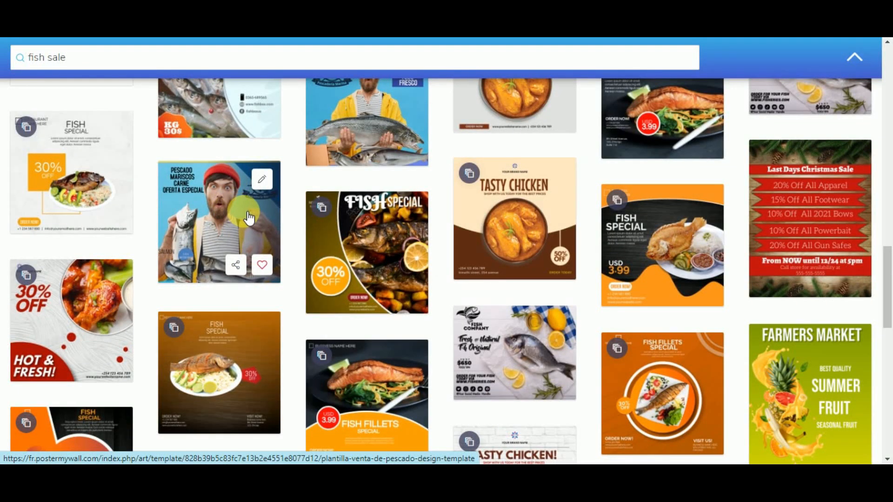
pyautogui.scroll(-3, 325, 293)
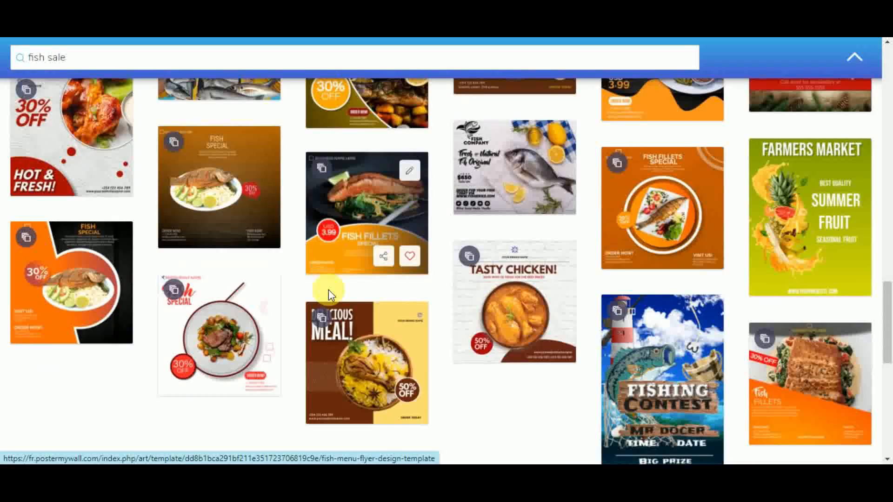
pyautogui.scroll(-5, 498, 315)
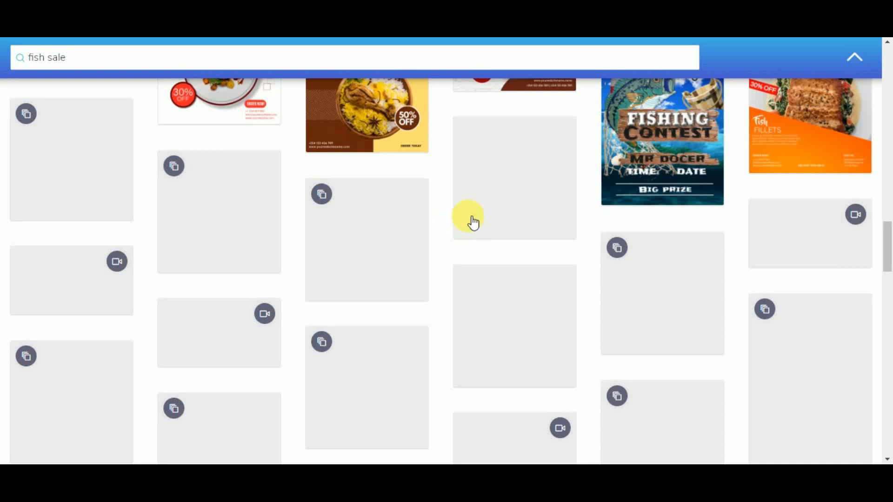
# Step: Delete the fish sale query and enter 'gro' in the search box
pyautogui.doubleClick(37, 58)
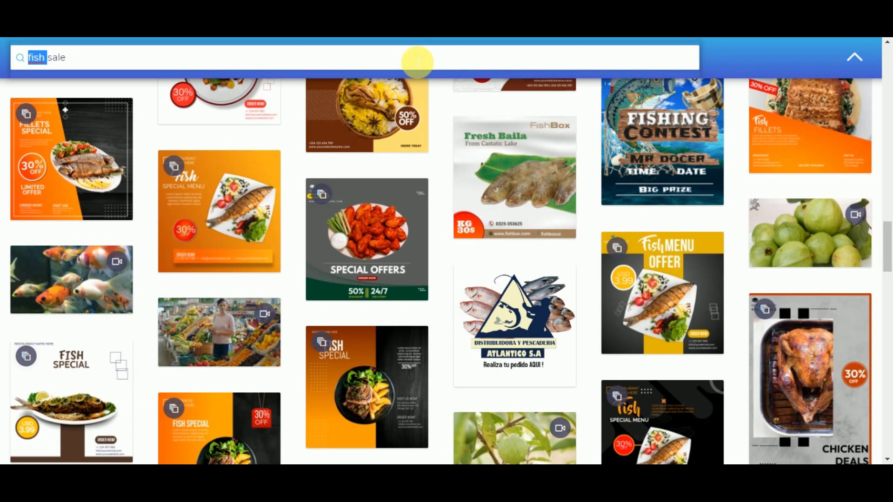
pyautogui.press('Delete')
pyautogui.press('Delete')
pyautogui.press('Delete')
pyautogui.press('Delete')
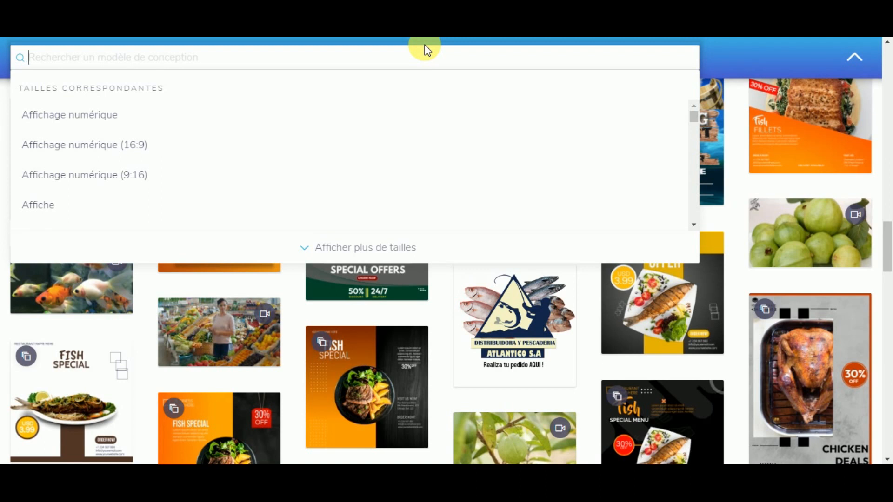
pyautogui.write('grocery')
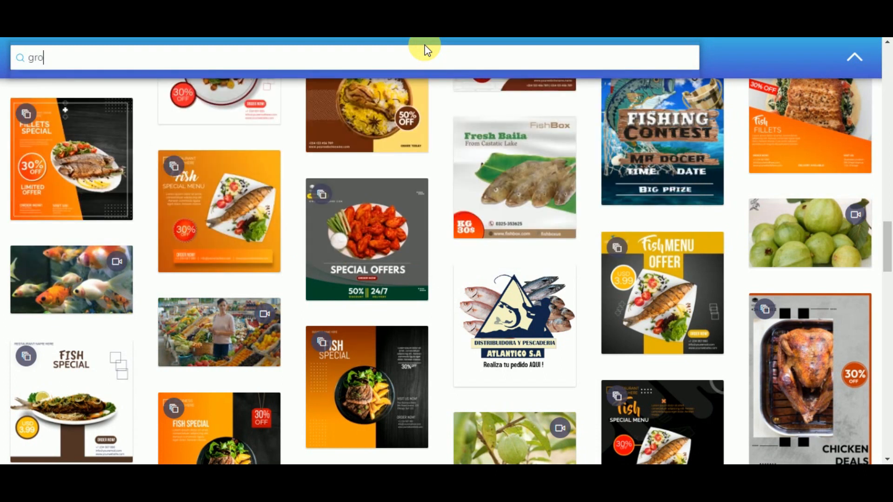
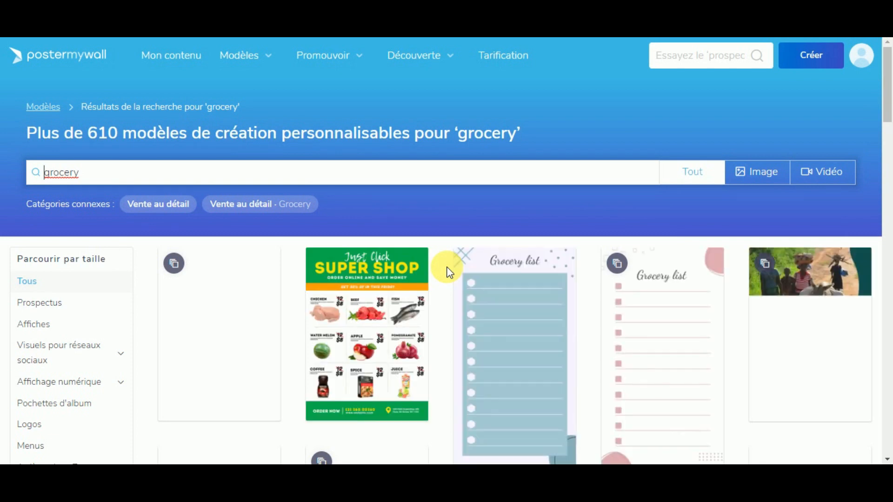
# Step: Scroll down through the grocery template results and back up to the top
pyautogui.scroll(-4, 500, 297)
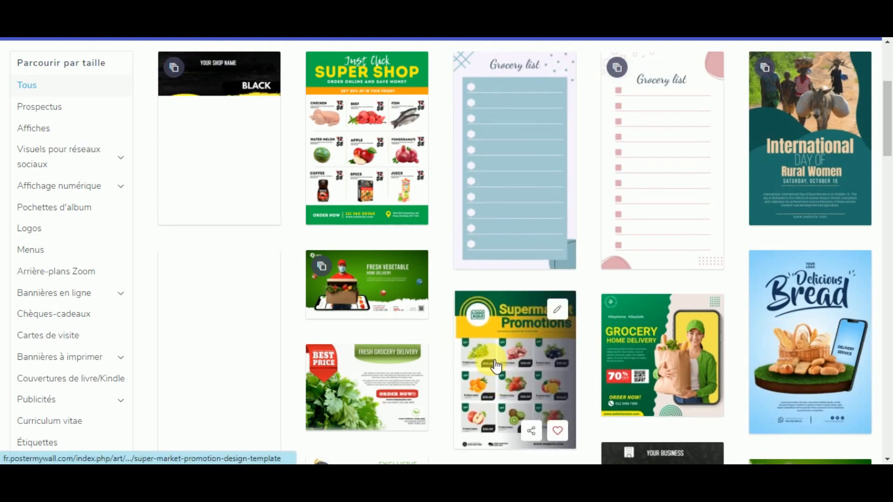
pyautogui.scroll(-2, 437, 323)
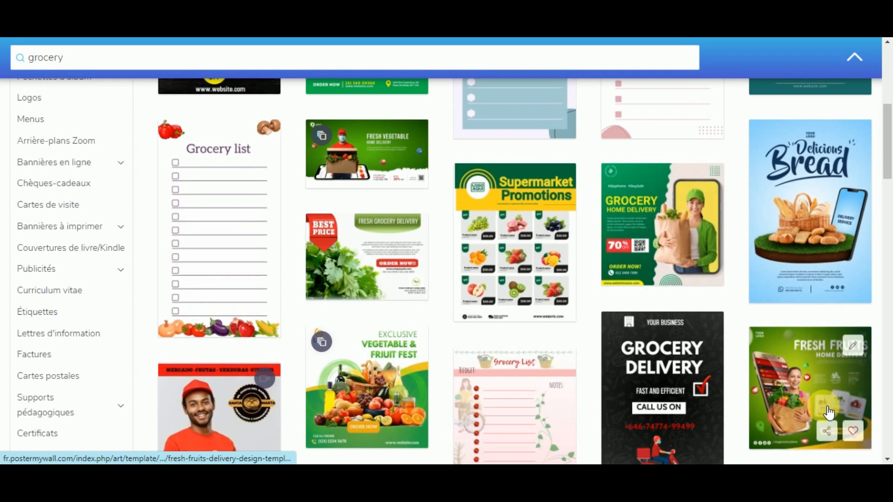
pyautogui.scroll(-3, 809, 372)
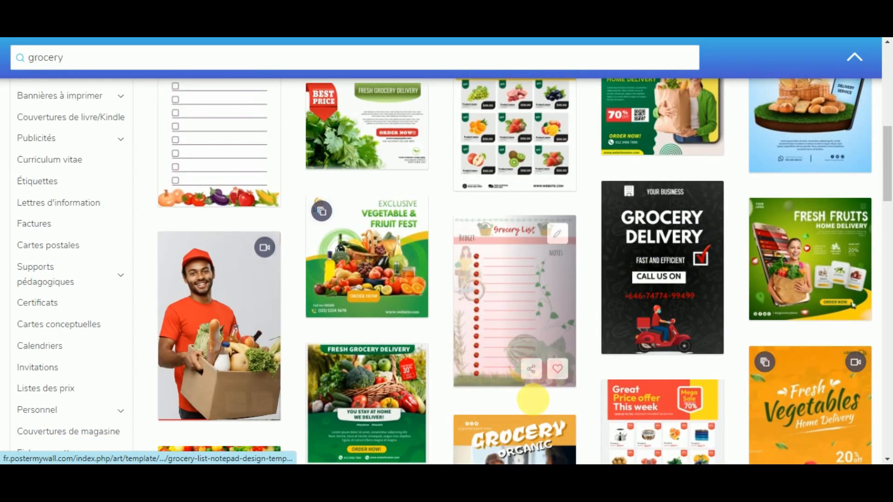
pyautogui.scroll(-3, 249, 212)
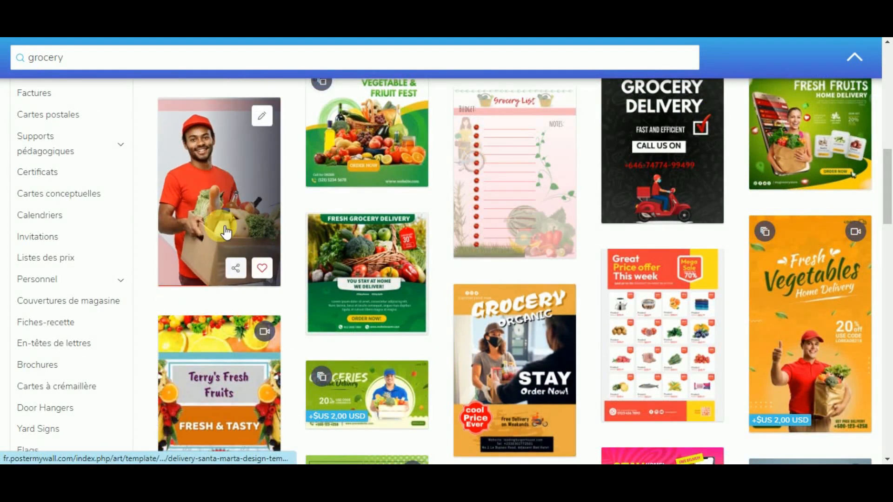
pyautogui.scroll(-9, 635, 394)
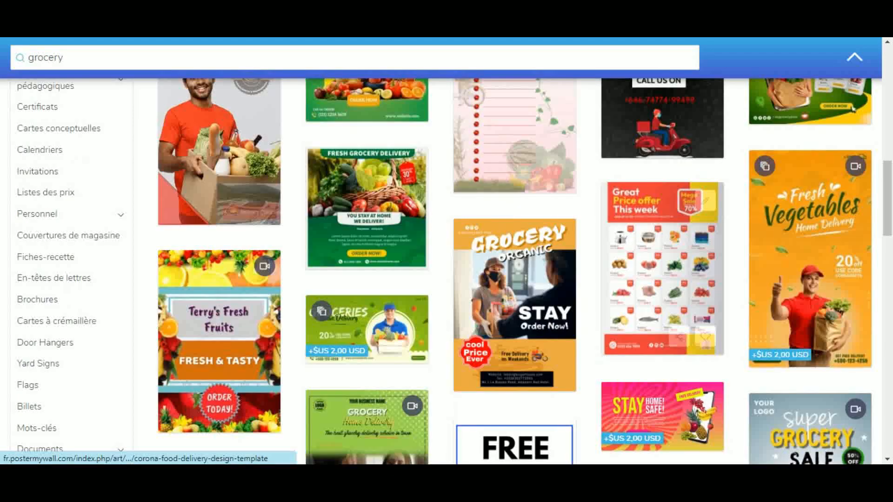
pyautogui.scroll(-3, 399, 291)
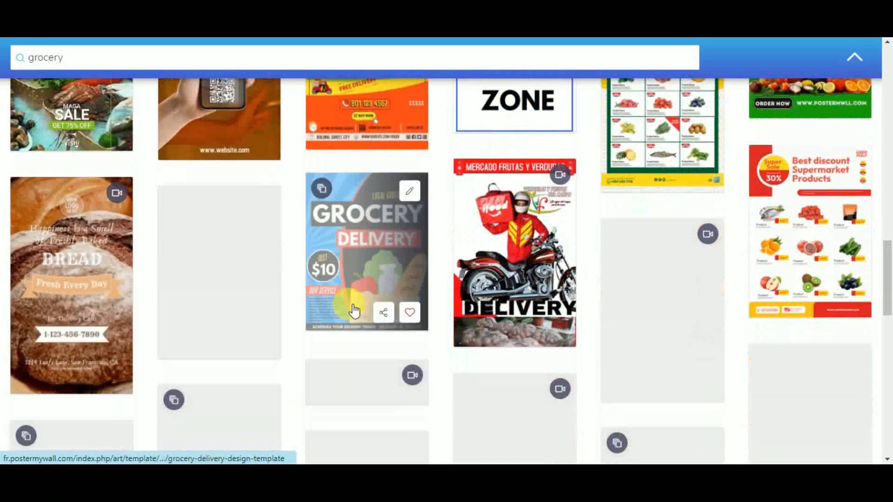
pyautogui.scroll(-3, 492, 365)
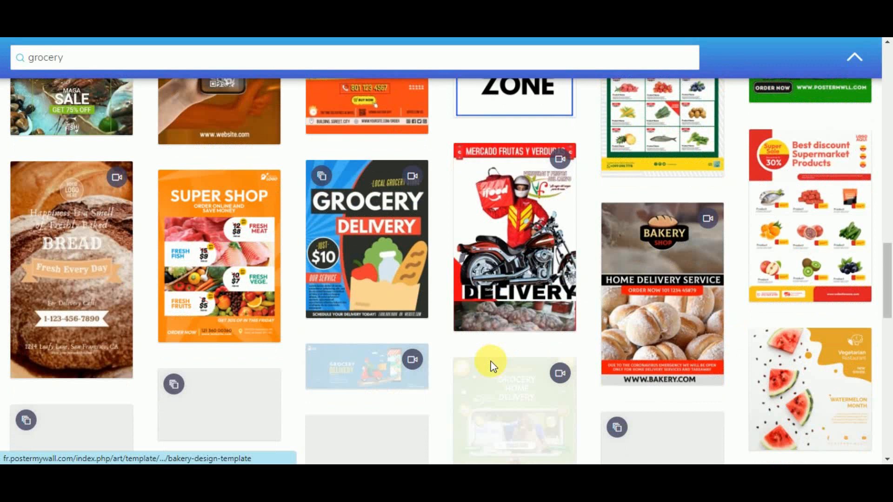
pyautogui.scroll(-4, 327, 342)
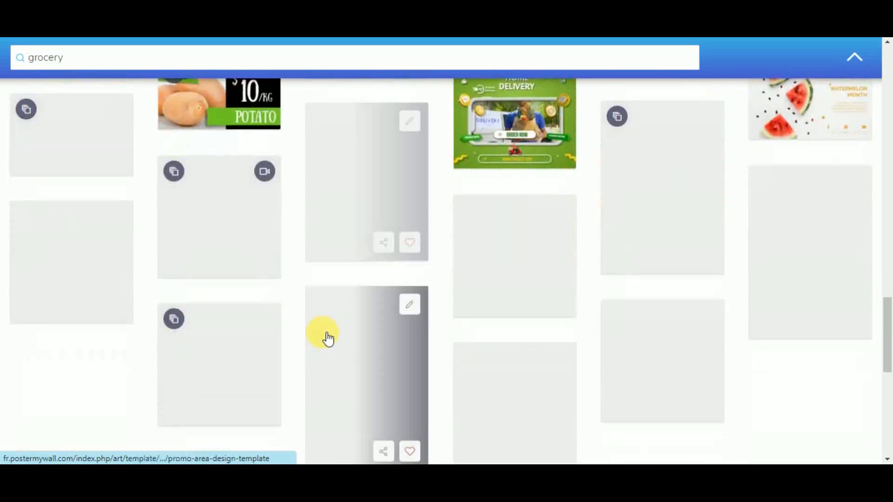
pyautogui.scroll(6, 339, 329)
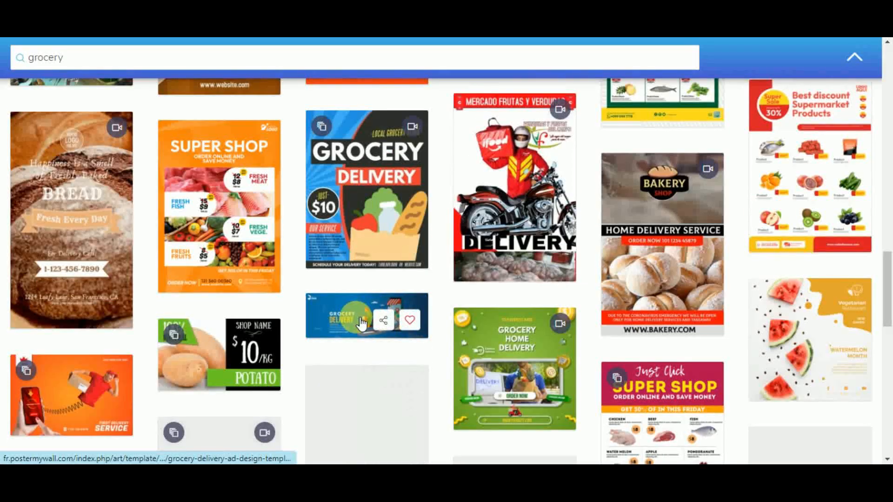
pyautogui.scroll(-4, 328, 386)
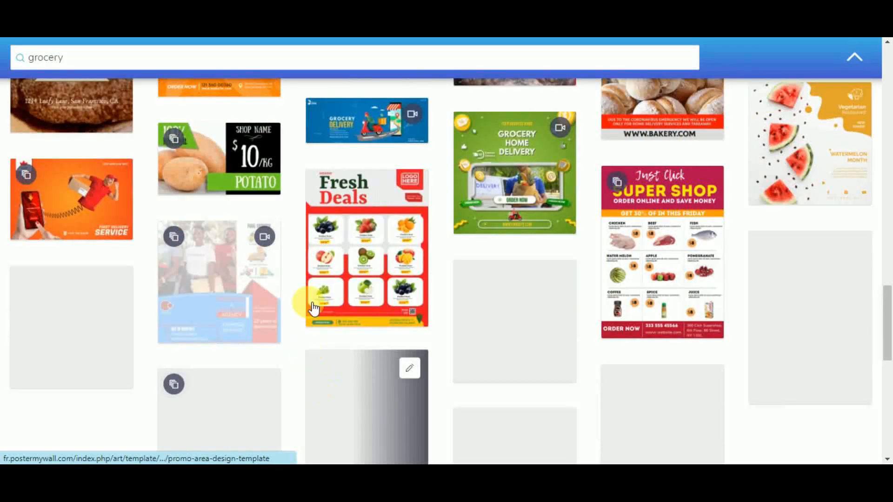
pyautogui.moveTo(325, 321)
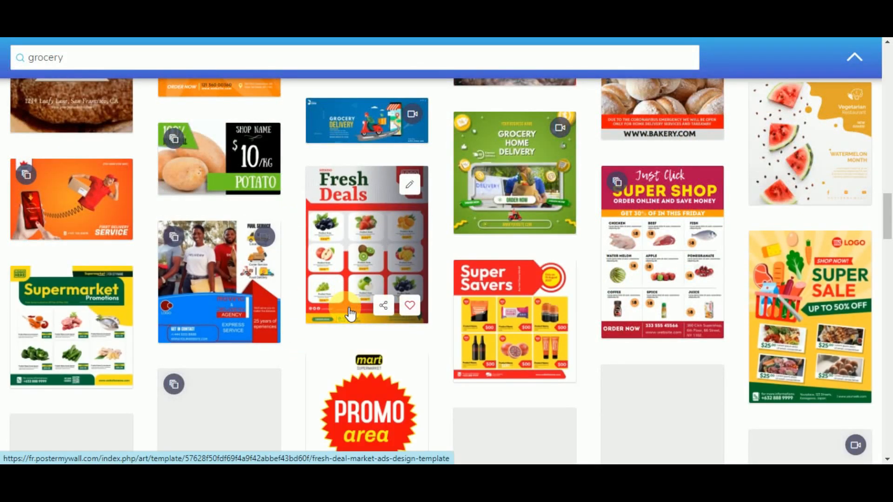
pyautogui.scroll(-4, 322, 317)
pyautogui.scroll(-2, 319, 302)
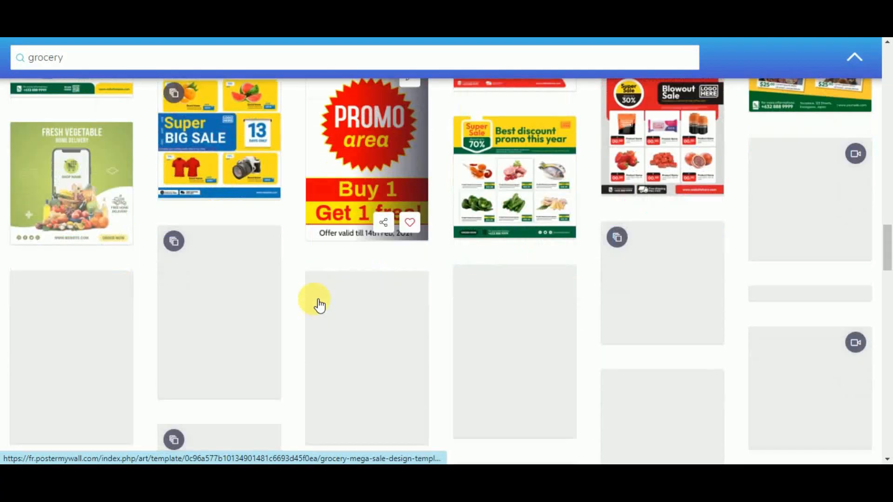
pyautogui.scroll(1, 290, 298)
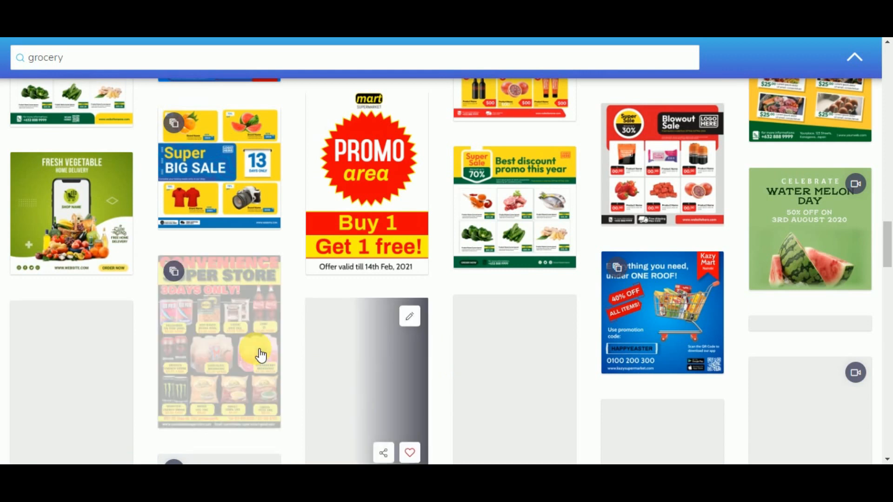
pyautogui.scroll(15, 147, 244)
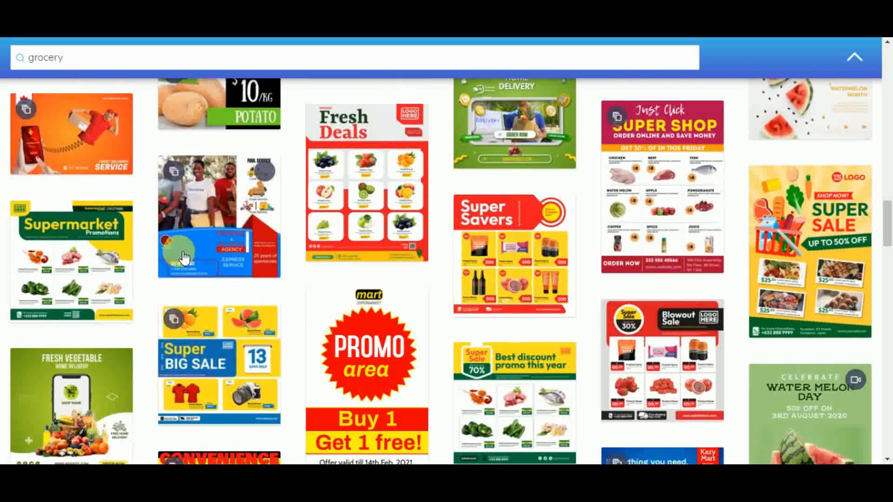
pyautogui.scroll(5, 201, 198)
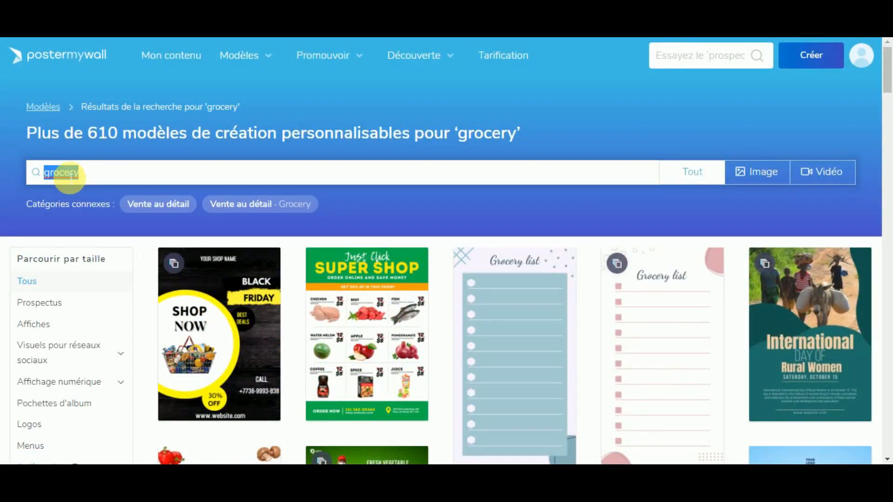
# Step: Search templates for 'menu', then extend the query to 'menu food'
pyautogui.write('menu')
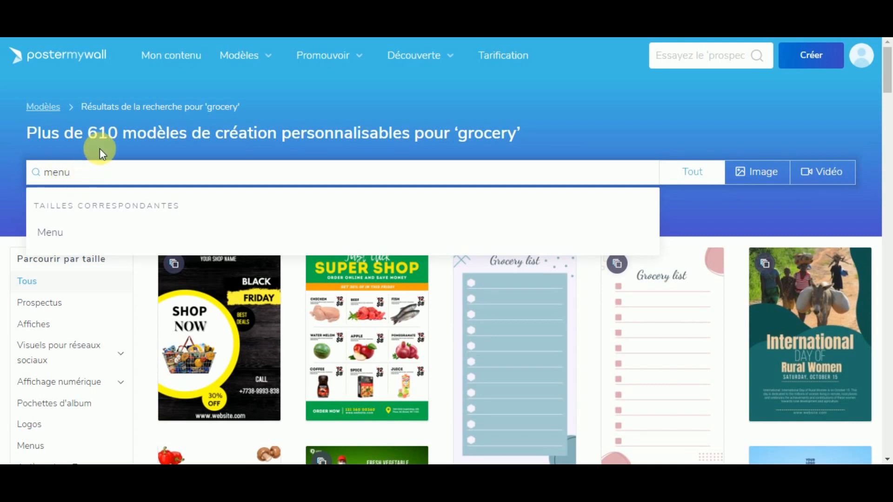
pyautogui.press('Return')
pyautogui.scroll(-5, 335, 281)
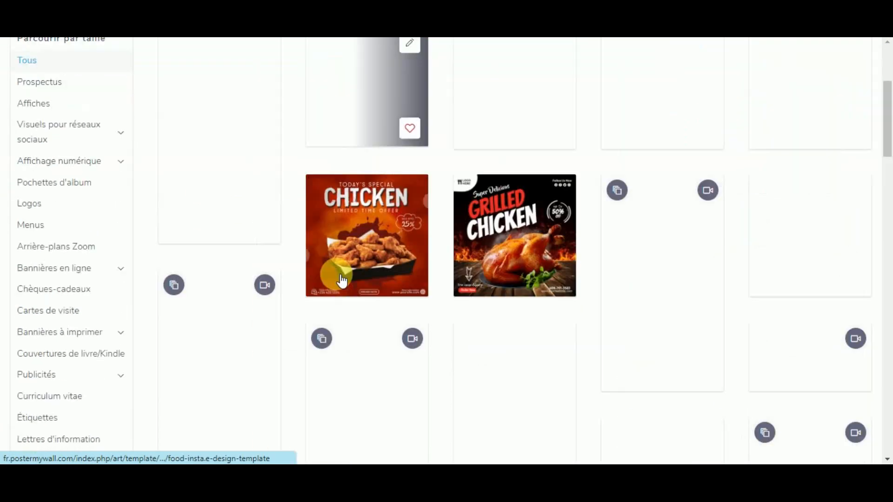
pyautogui.scroll(3, 340, 299)
pyautogui.scroll(4, 343, 303)
pyautogui.click(84, 169)
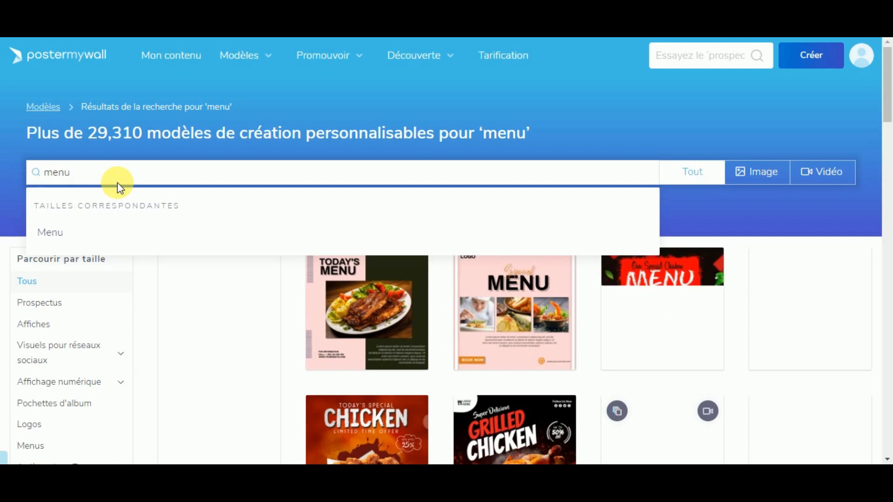
pyautogui.write('food')
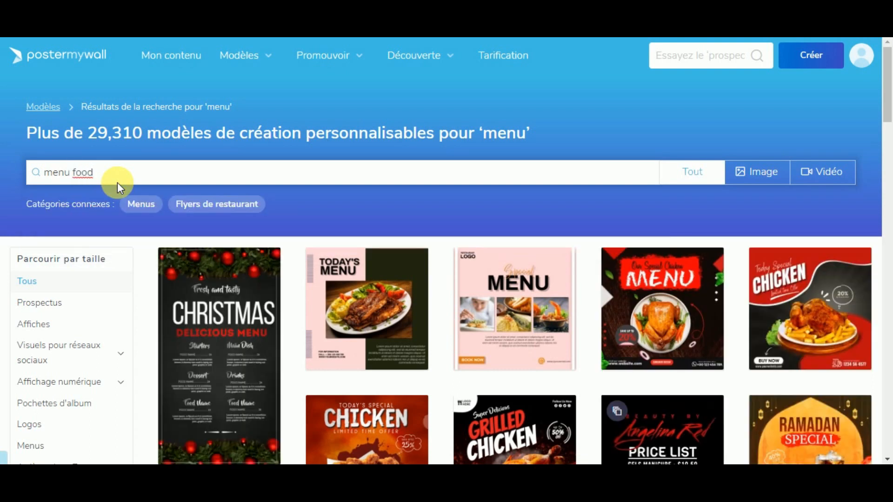
# Step: Run the 'menu food' search and scroll through Christmas menu, Wing Night and Retro Diner designs
pyautogui.press('Return')
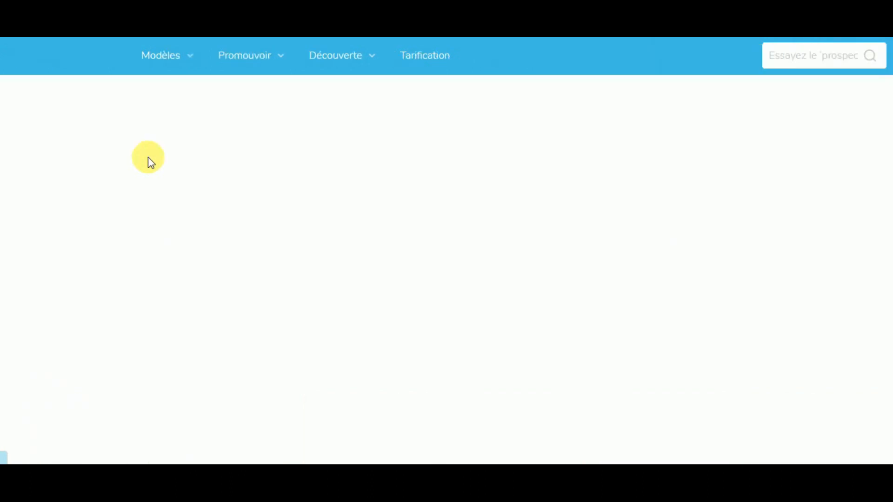
pyautogui.scroll(-1, 418, 253)
pyautogui.scroll(-2, 417, 253)
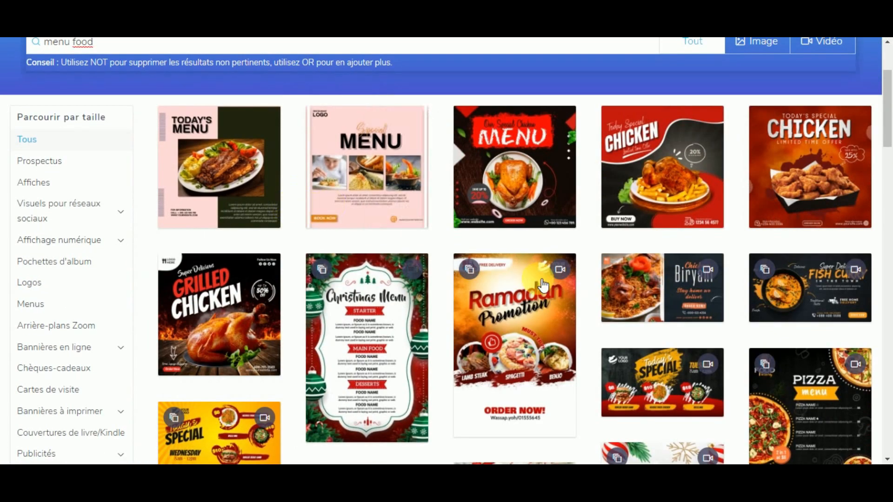
pyautogui.scroll(-2, 456, 336)
pyautogui.scroll(-1, 456, 336)
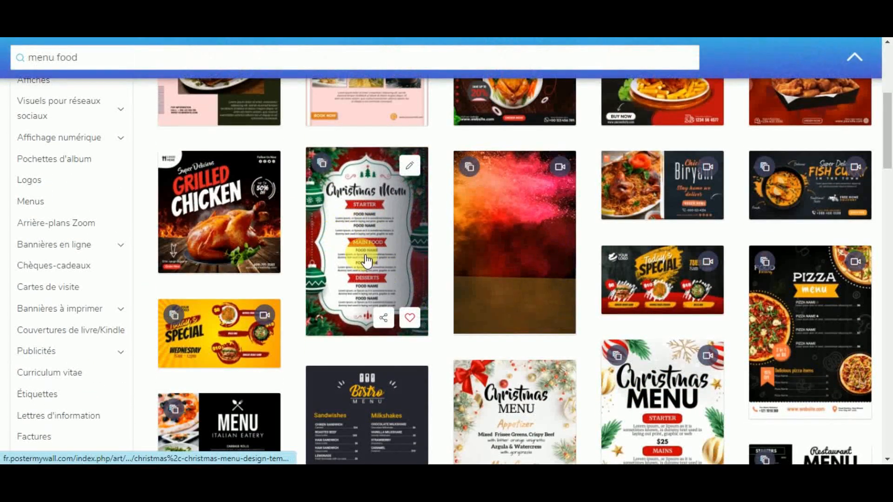
pyautogui.scroll(-3, 383, 218)
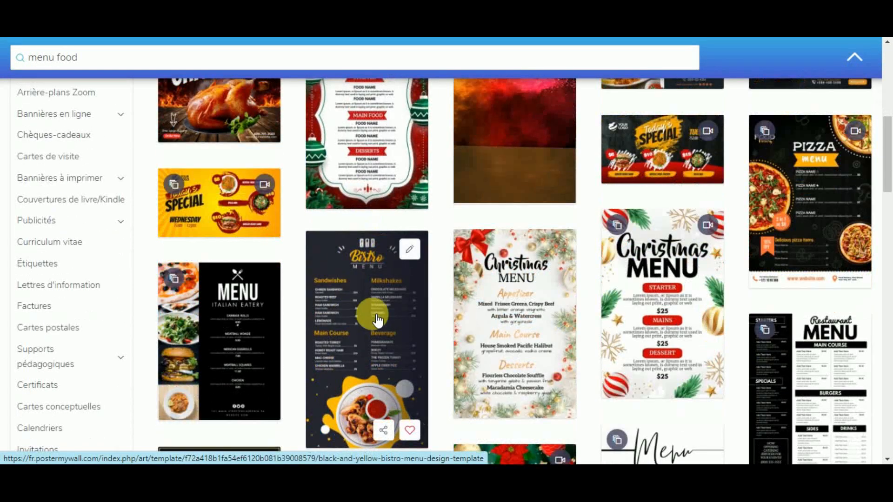
pyautogui.scroll(-3, 230, 239)
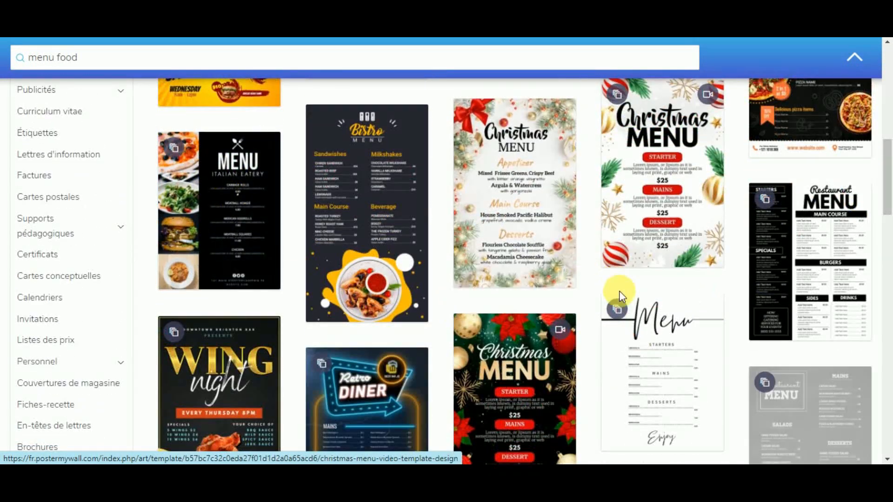
pyautogui.scroll(-4, 498, 302)
pyautogui.scroll(-3, 544, 253)
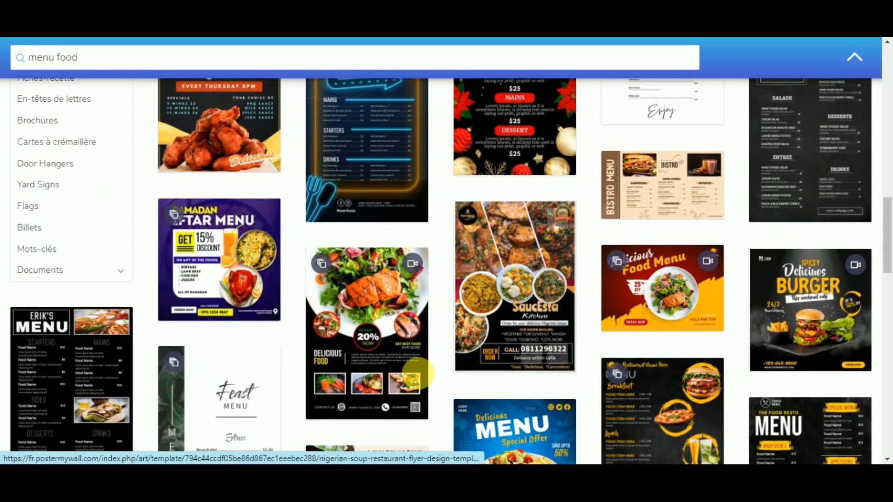
pyautogui.scroll(-3, 554, 356)
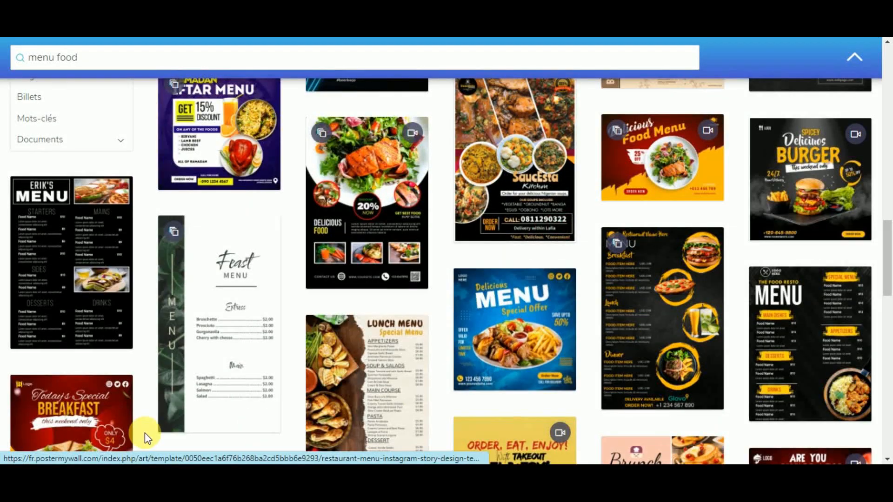
pyautogui.scroll(-5, 409, 349)
pyautogui.scroll(-1, 441, 372)
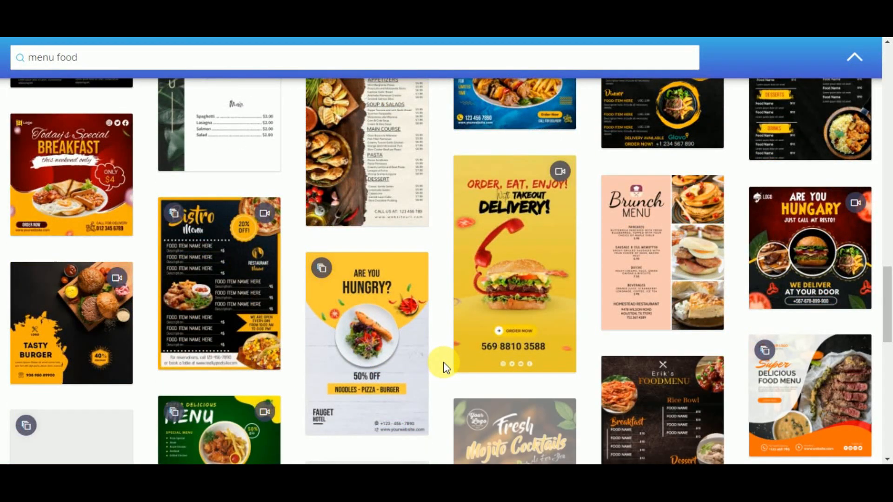
pyautogui.scroll(-6, 443, 364)
pyautogui.scroll(15, 443, 368)
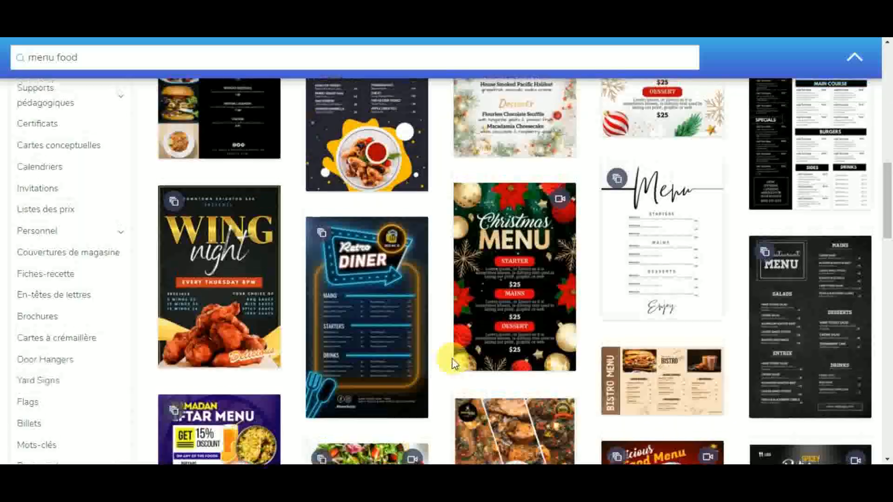